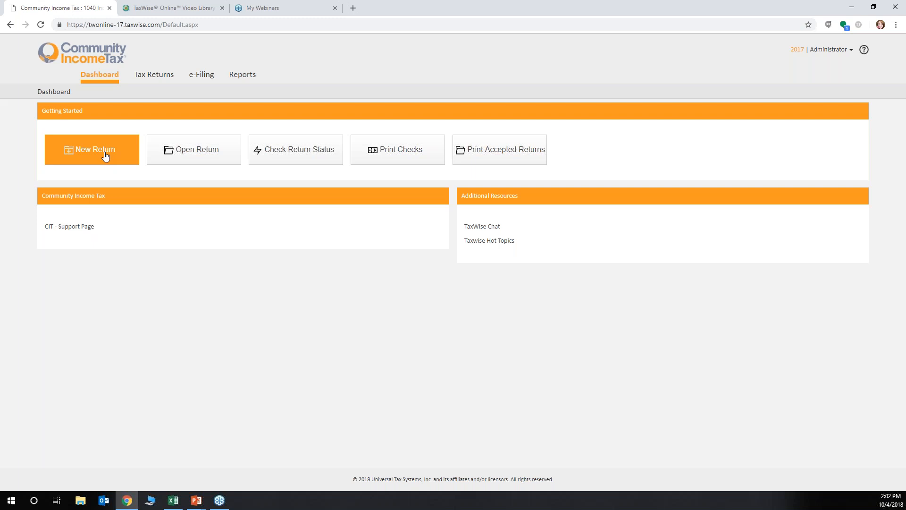
Look at the Open Return prompt without opening a return, and display the program's list of help resources
{"action": "left_click", "coordinate": [214, 151]}
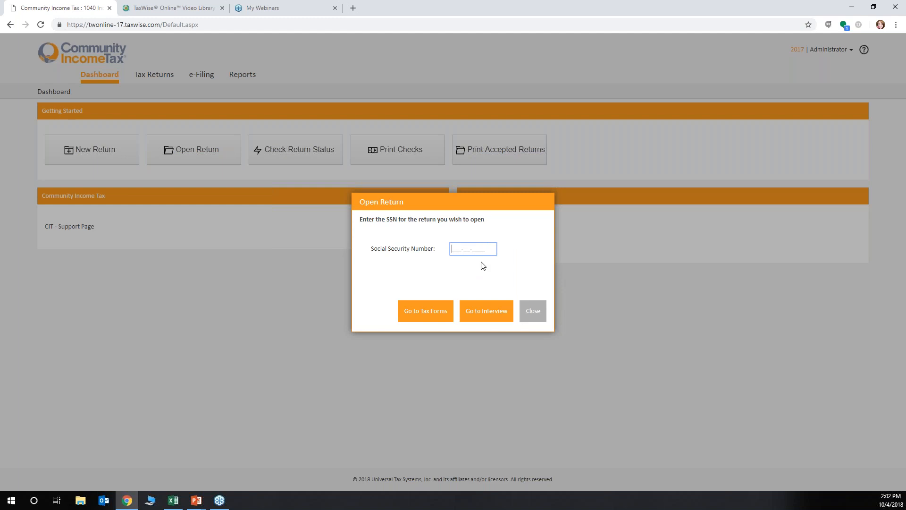
{"action": "left_click", "coordinate": [532, 312]}
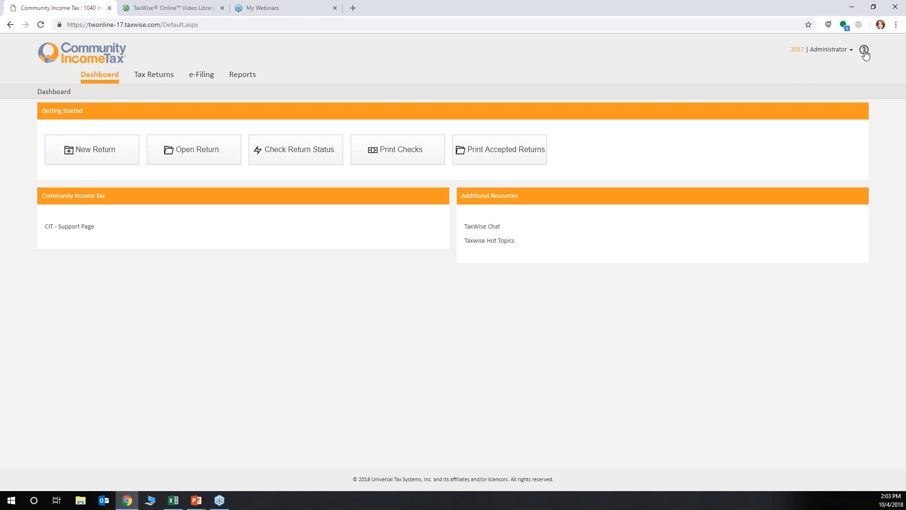
{"action": "left_click", "coordinate": [865, 53]}
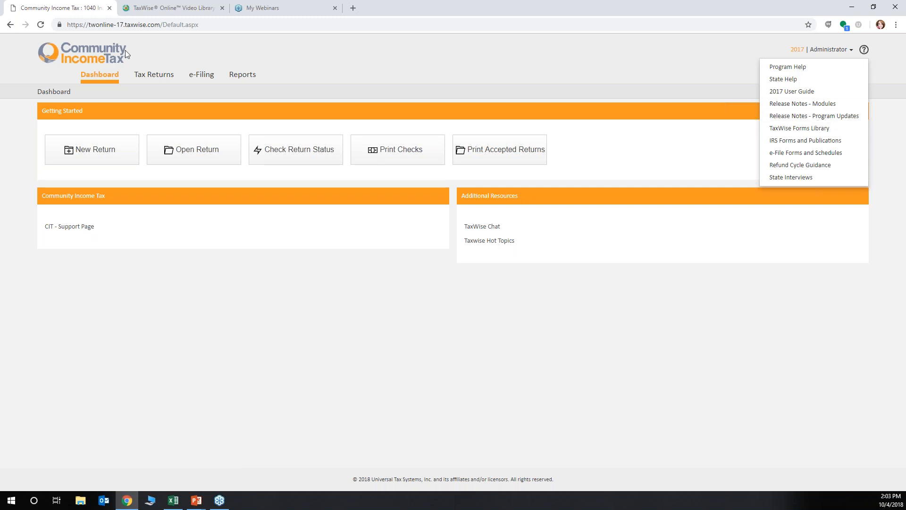
Switch to the TaxWise Online Education Video Library page and review its video topics and practice returns
{"action": "left_click", "coordinate": [139, 9]}
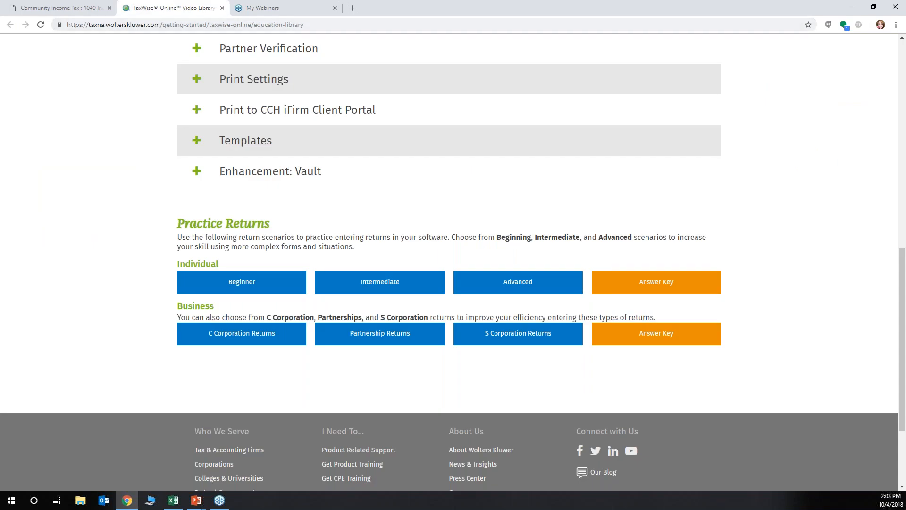
{"action": "scroll", "coordinate": [304, 135], "scroll_direction": "up", "scroll_amount": 12}
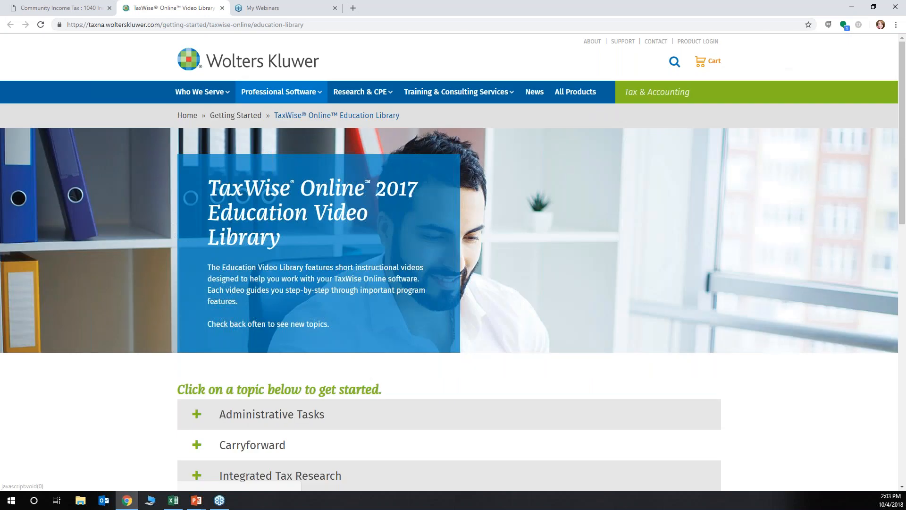
{"action": "scroll", "coordinate": [304, 134], "scroll_direction": "down", "scroll_amount": 4}
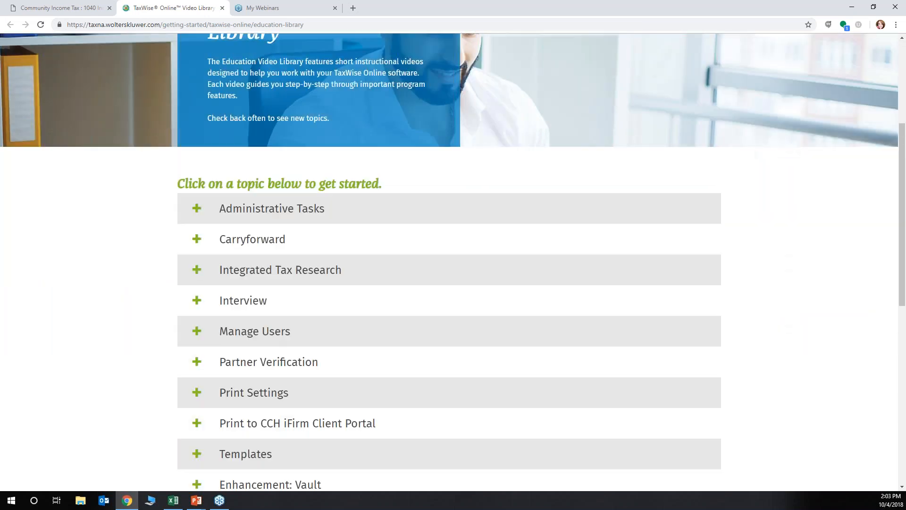
{"action": "scroll", "coordinate": [173, 191], "scroll_direction": "down", "scroll_amount": 7}
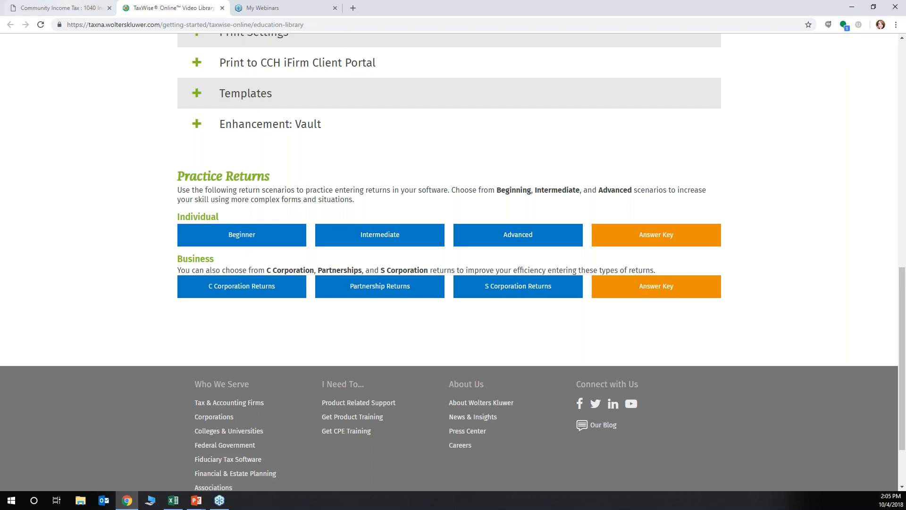
Switch back to the Community Income Tax page, display all tax returns and begin creating a new return
{"action": "left_click", "coordinate": [52, 11]}
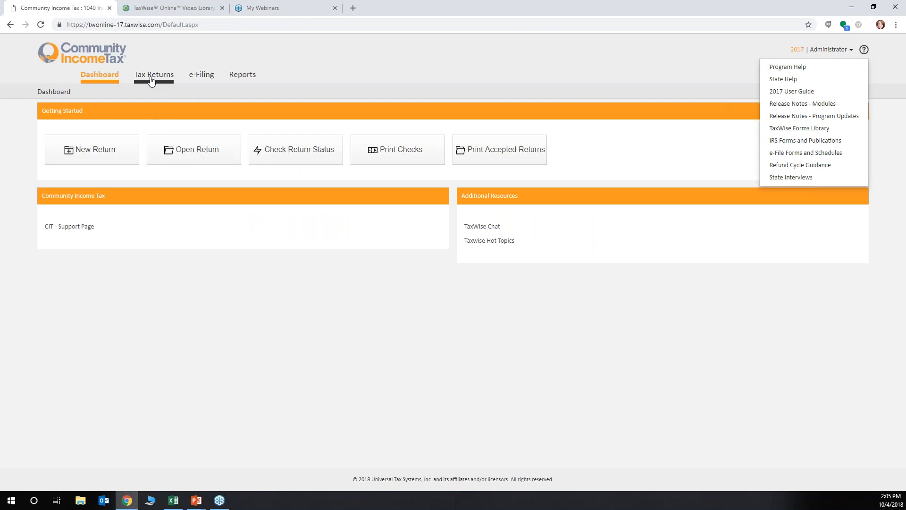
{"action": "left_click", "coordinate": [151, 75]}
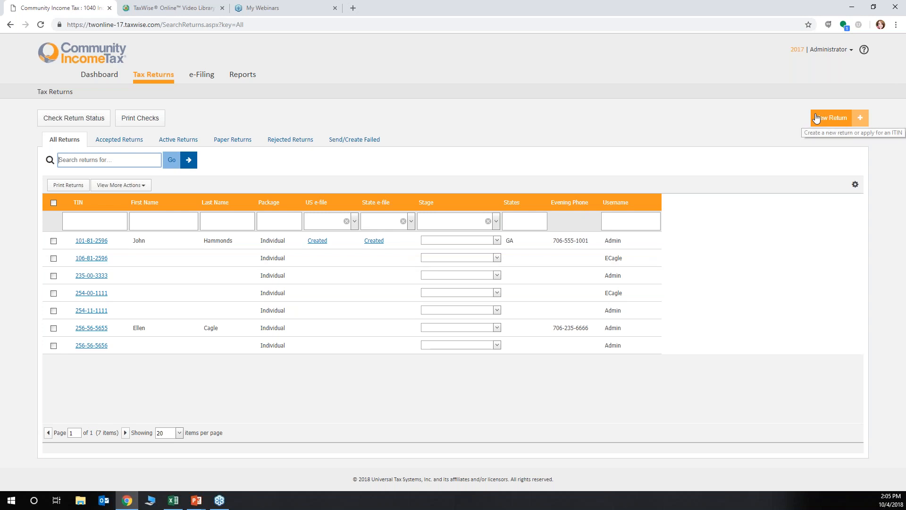
{"action": "left_click", "coordinate": [843, 121]}
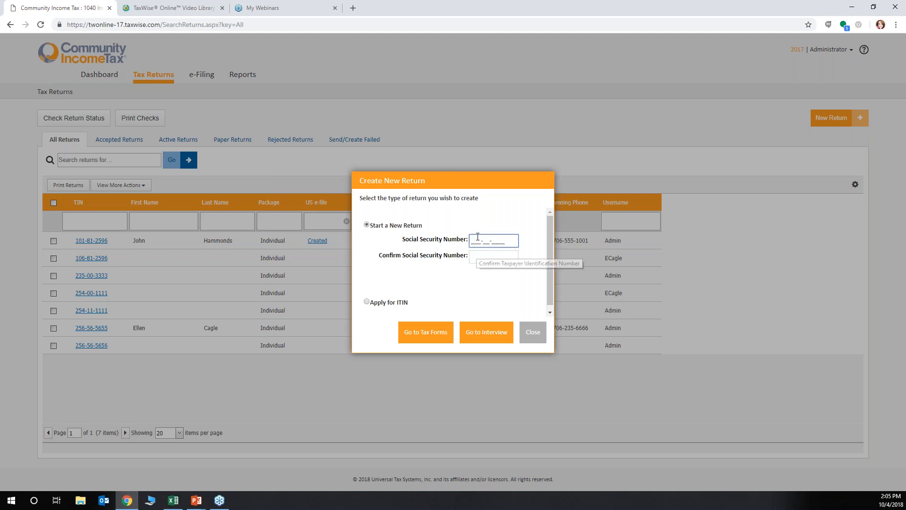
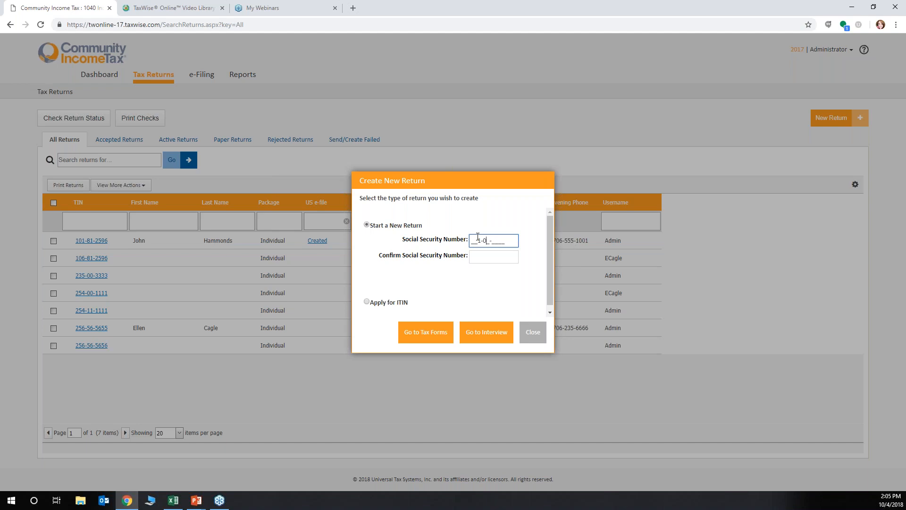
{"action": "left_click_drag", "start_coordinate": [506, 241], "coordinate": [450, 234]}
{"action": "key", "text": "BackSpace"}
Enter the taxpayer's Social Security number and its confirmation for the new return, and try to open the tax forms
{"action": "left_click", "coordinate": [479, 257]}
{"action": "left_click", "coordinate": [491, 234]}
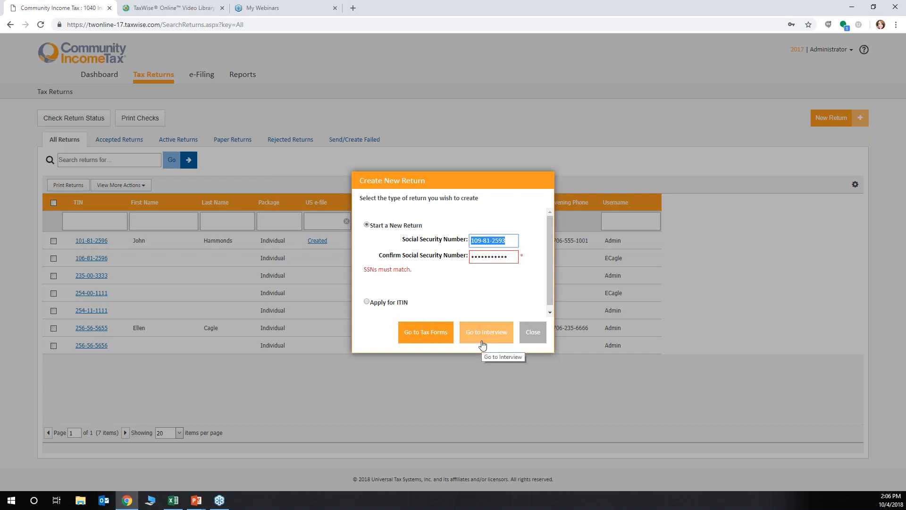
{"action": "left_click", "coordinate": [425, 338]}
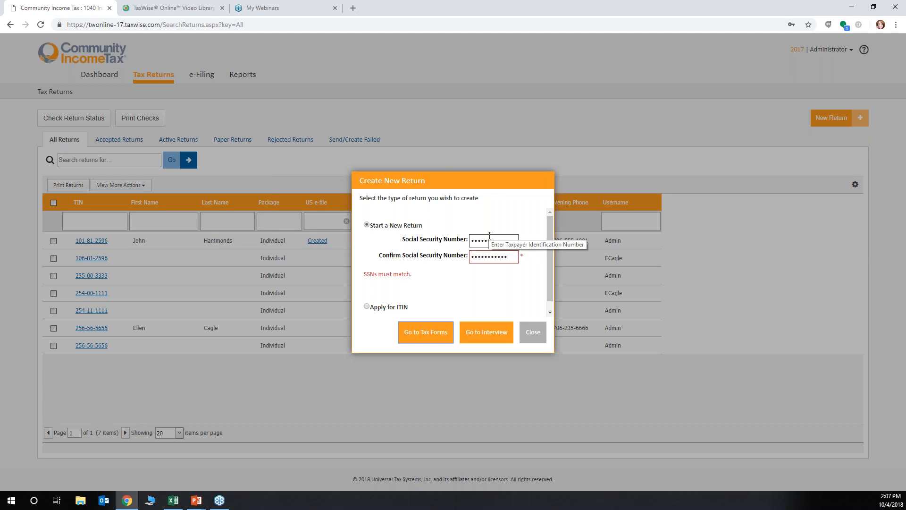
Correct the Social Security number and its confirmation so that both match, and open the new return's tax forms
{"action": "left_click", "coordinate": [513, 241]}
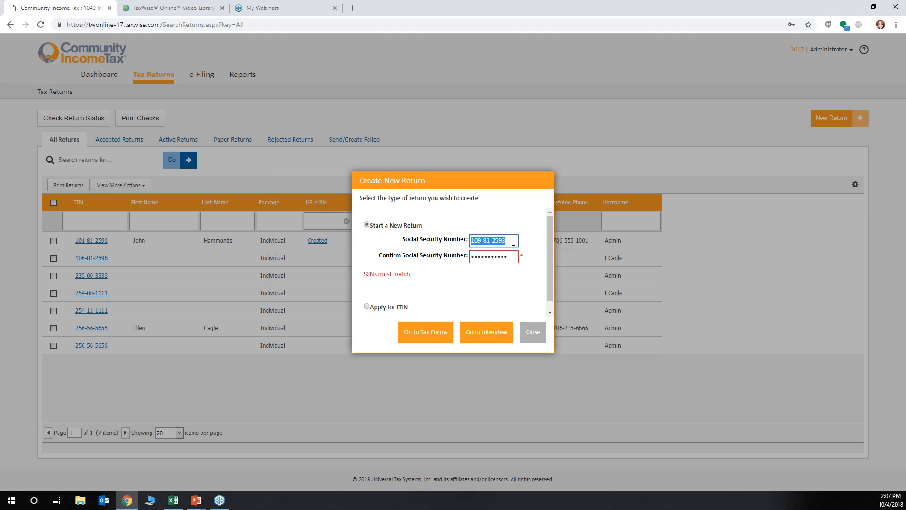
{"action": "type", "text": "3"}
{"action": "left_click", "coordinate": [483, 257]}
{"action": "left_click_drag", "start_coordinate": [482, 254], "coordinate": [499, 257]}
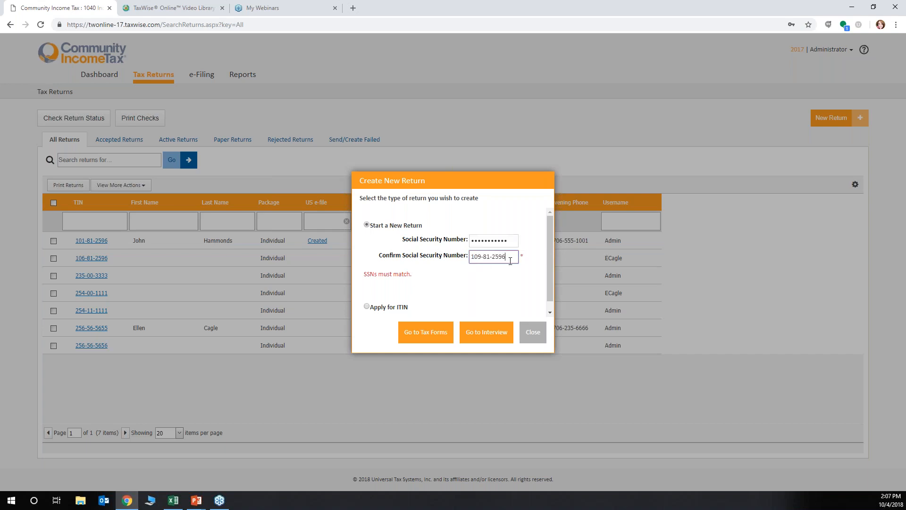
{"action": "key", "text": "BackSpace"}
{"action": "type", "text": "3"}
{"action": "left_click", "coordinate": [427, 332]}
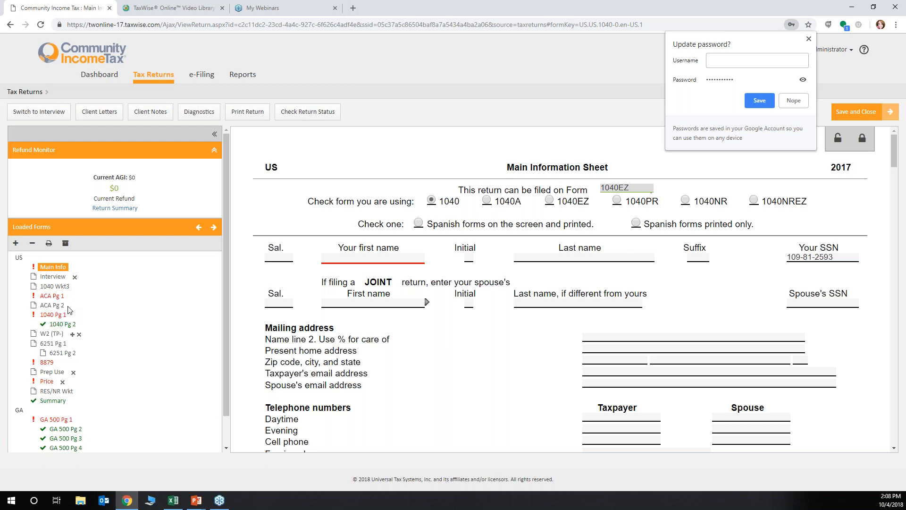
Search the available forms for "w2", clear the search and leave the form search without adding anything
{"action": "left_click", "coordinate": [16, 244]}
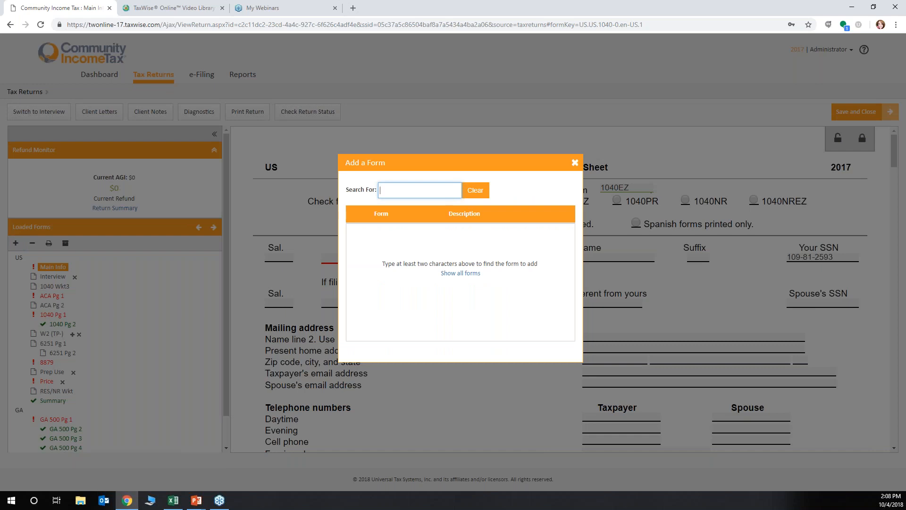
{"action": "type", "text": "w2"}
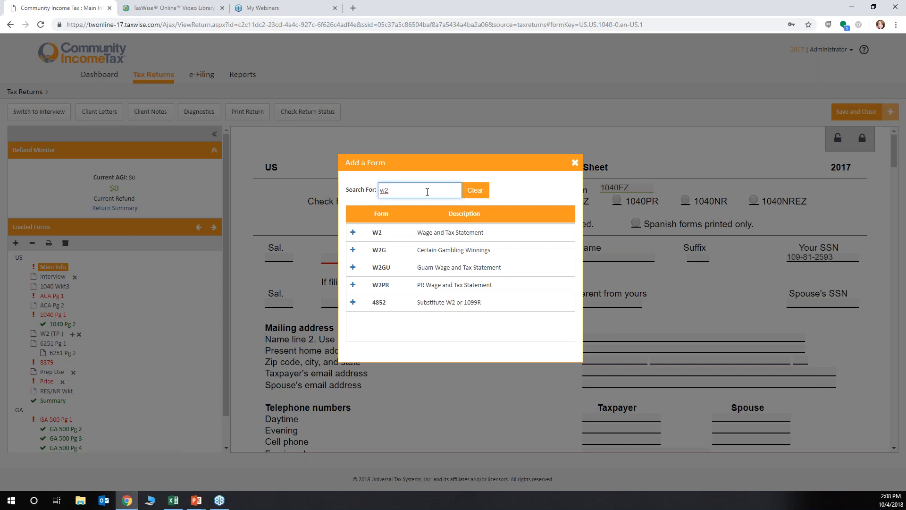
{"action": "key", "text": "BackSpace"}
{"action": "key", "text": "BackSpace"}
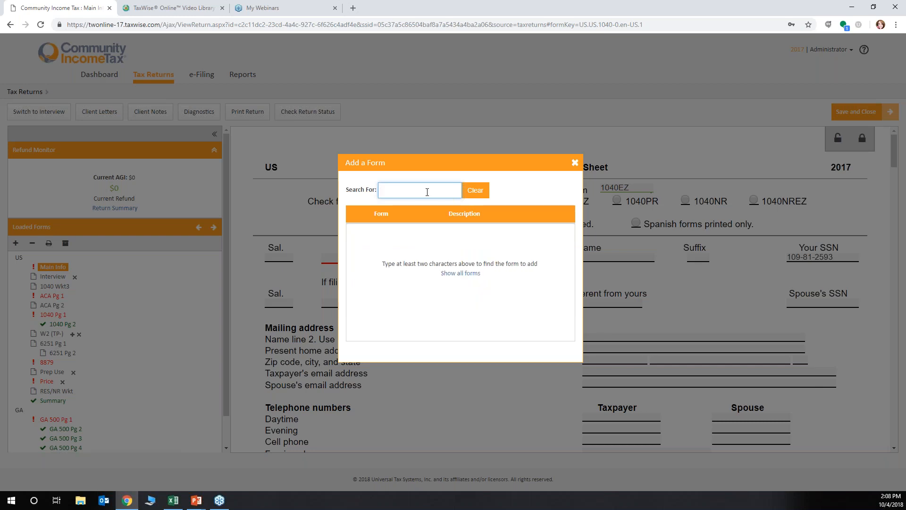
{"action": "left_click", "coordinate": [579, 165]}
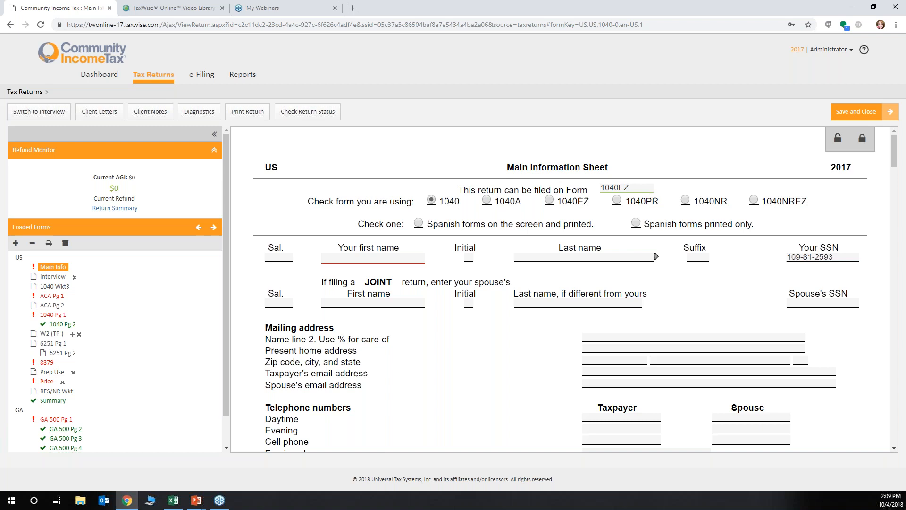
Set the taxpayer's salutation to Mr on the Main Information Sheet
{"action": "left_click", "coordinate": [285, 257]}
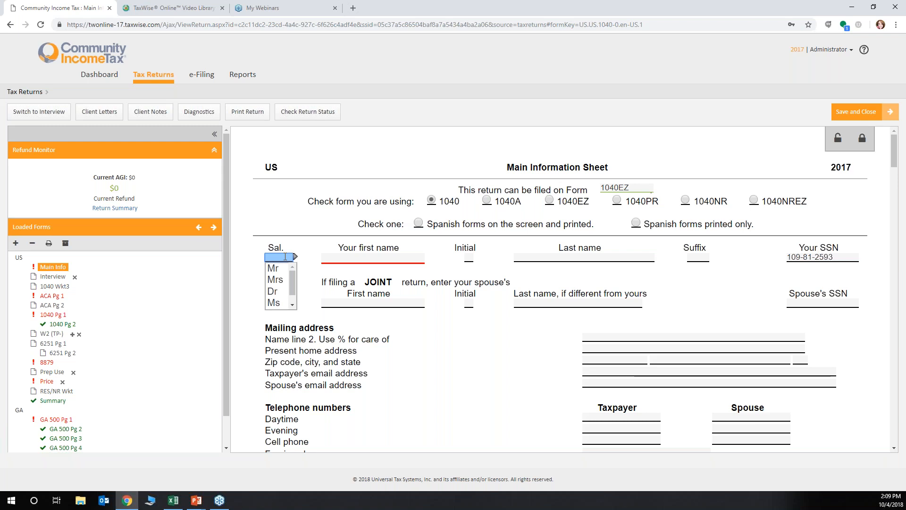
{"action": "left_click", "coordinate": [279, 270]}
{"action": "left_click", "coordinate": [279, 269]}
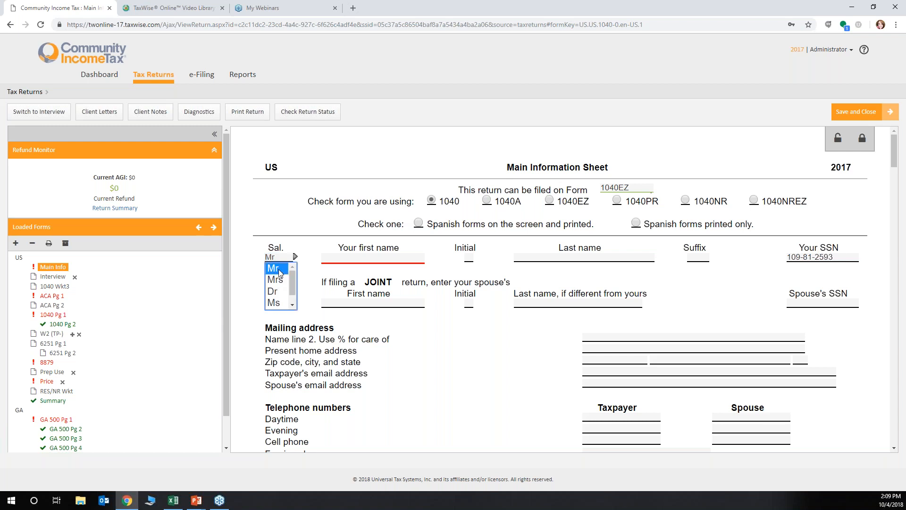
{"action": "key", "text": "Tab"}
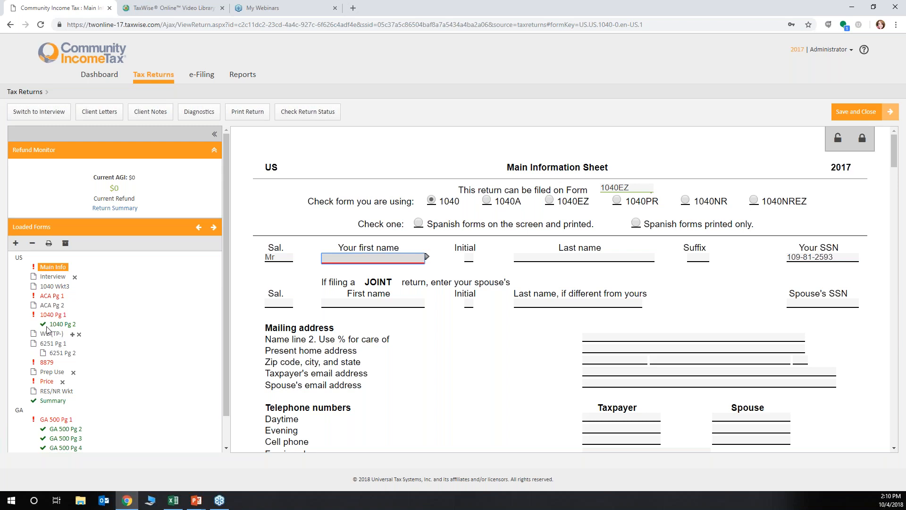
Enter the taxpayer's first name, middle initial and last name on the Main Information Sheet
{"action": "type", "text": "Test"}
{"action": "key", "text": "Tab"}
{"action": "type", "text": "T"}
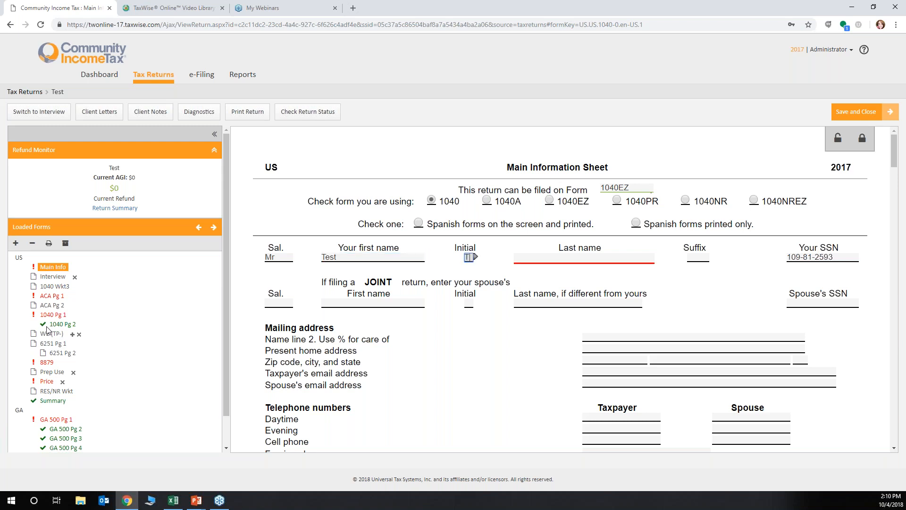
{"action": "key", "text": "Tab"}
{"action": "type", "text": "Re"}
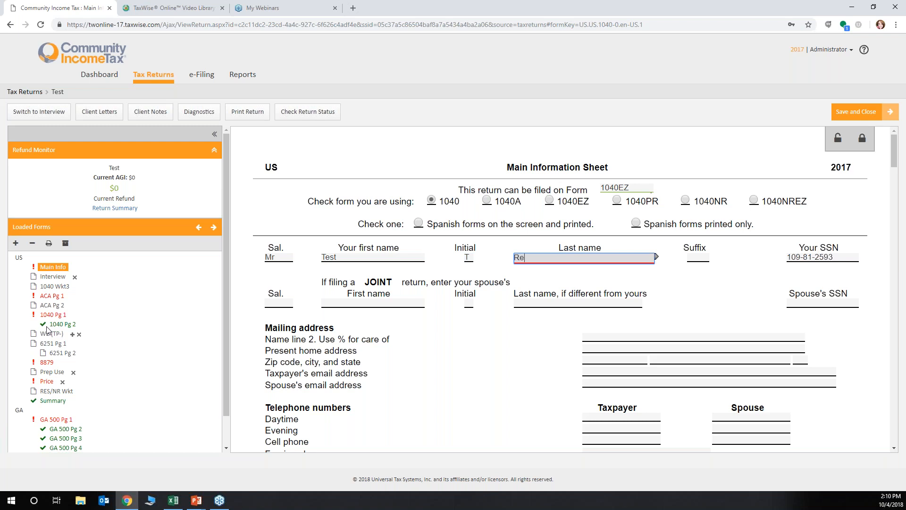
{"action": "type", "text": "turn"}
Fill in the taxpayer's present home address and zip code in the mailing address section
{"action": "scroll", "coordinate": [73, 340], "scroll_direction": "down", "scroll_amount": 1}
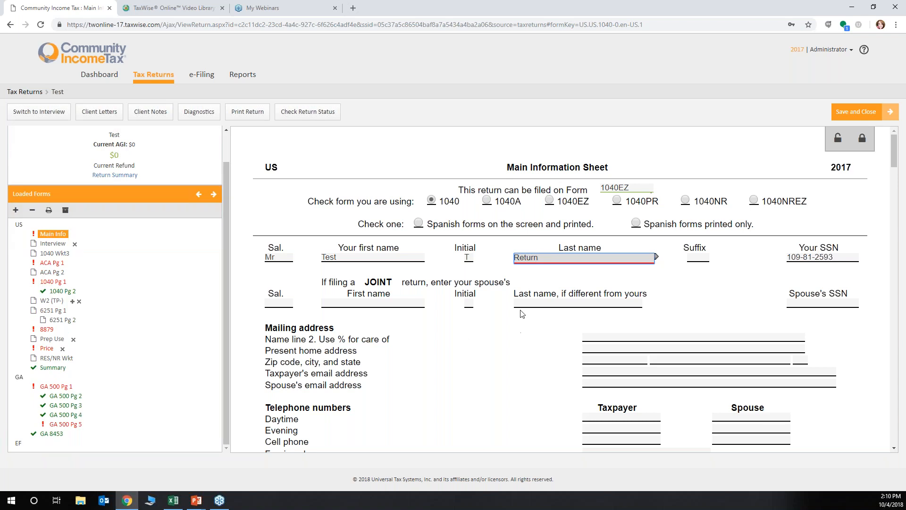
{"action": "scroll", "coordinate": [522, 314], "scroll_direction": "down", "scroll_amount": 1}
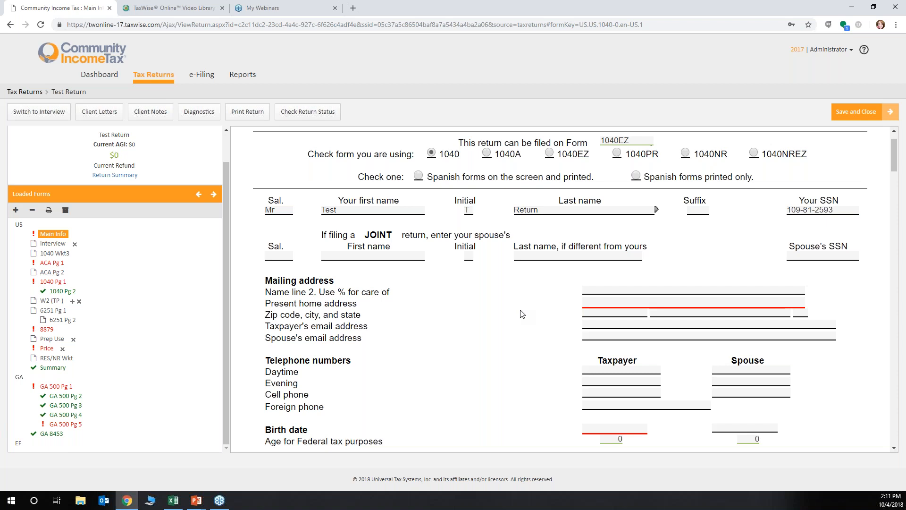
{"action": "left_click", "coordinate": [626, 305]}
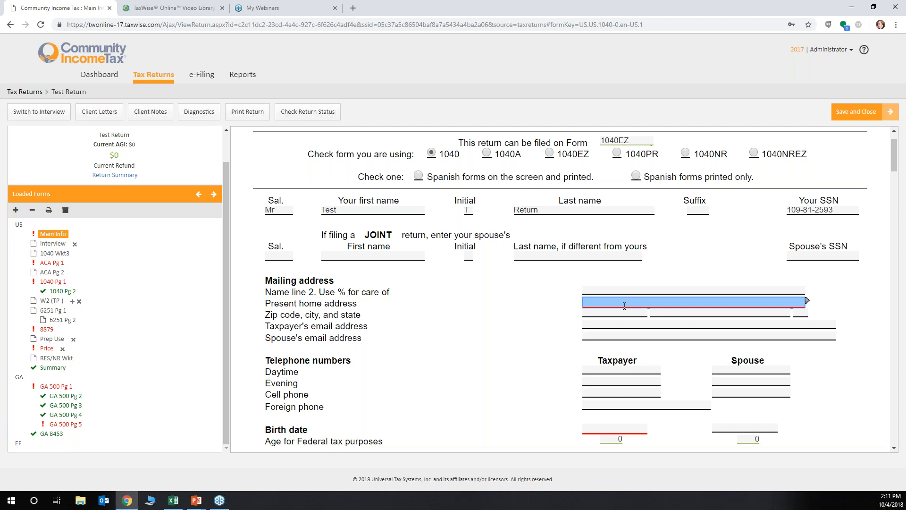
{"action": "type", "text": "1 Main Street"}
{"action": "key", "text": "Tab"}
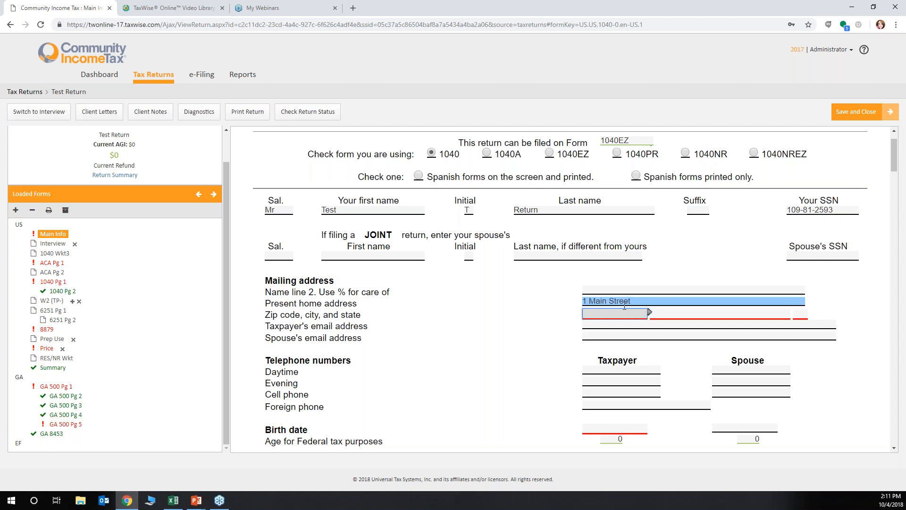
{"action": "type", "text": "30147-"}
{"action": "key", "text": "Tab"}
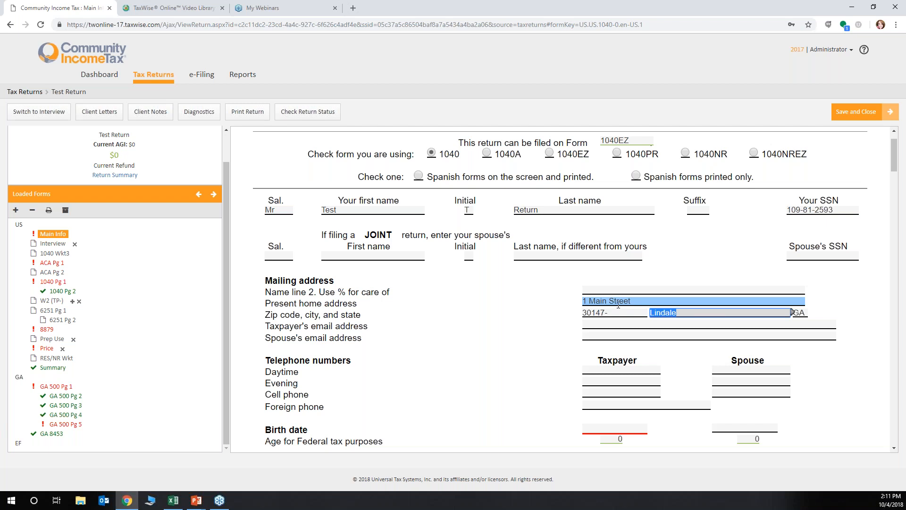
Fill in the taxpayer's daytime and evening telephone numbers
{"action": "scroll", "coordinate": [618, 304], "scroll_direction": "down", "scroll_amount": 1}
{"action": "left_click", "coordinate": [608, 322]}
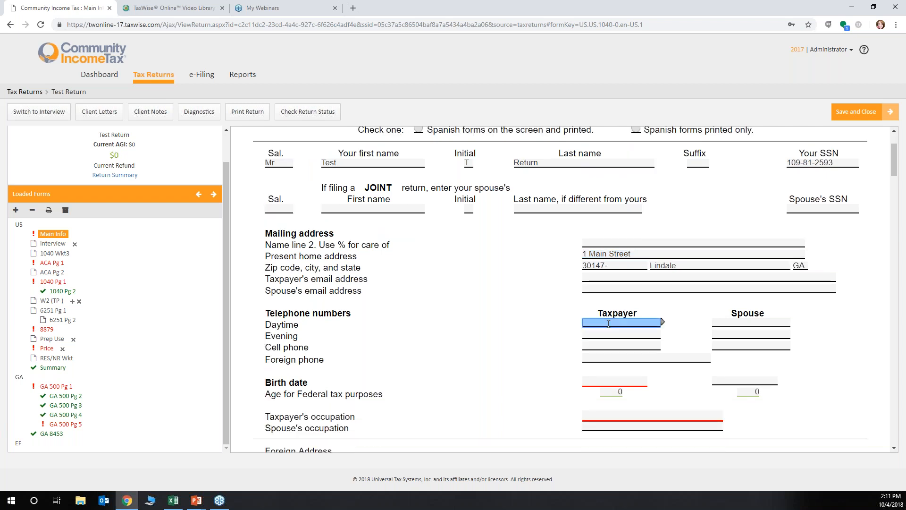
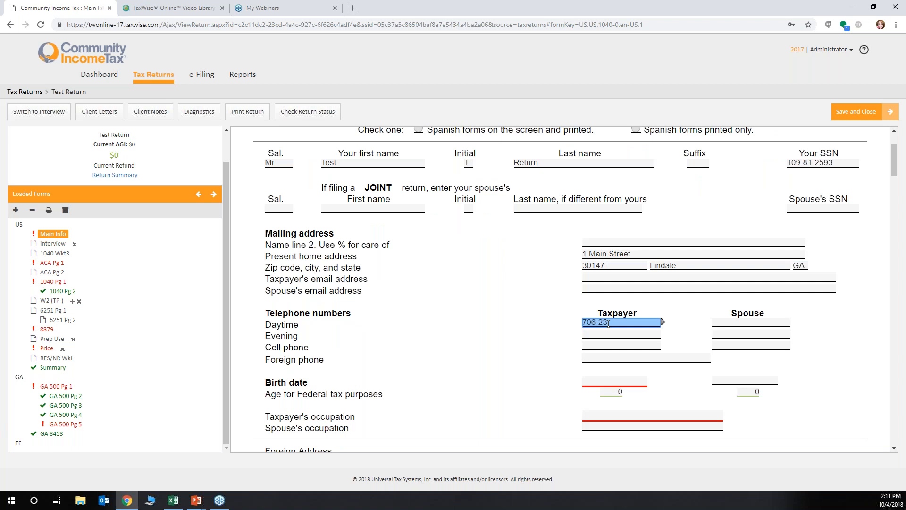
{"action": "key", "text": "Tab"}
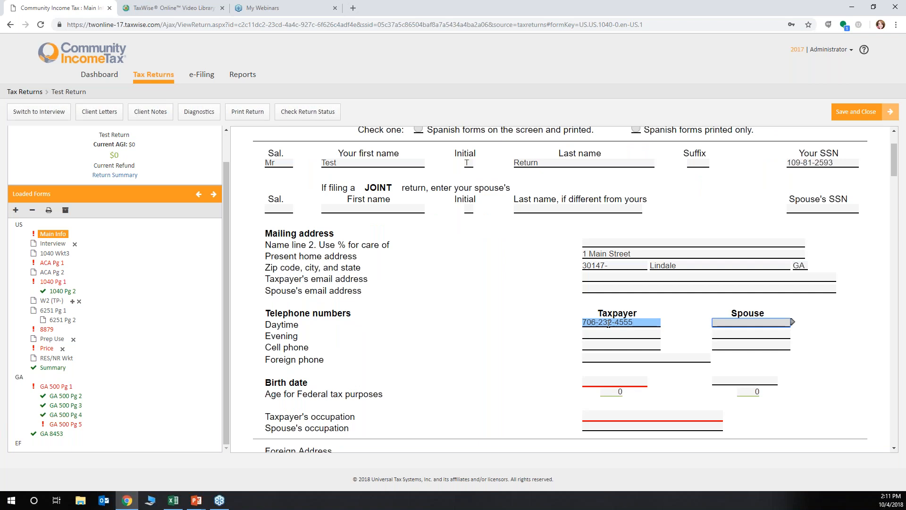
{"action": "key", "text": "Tab"}
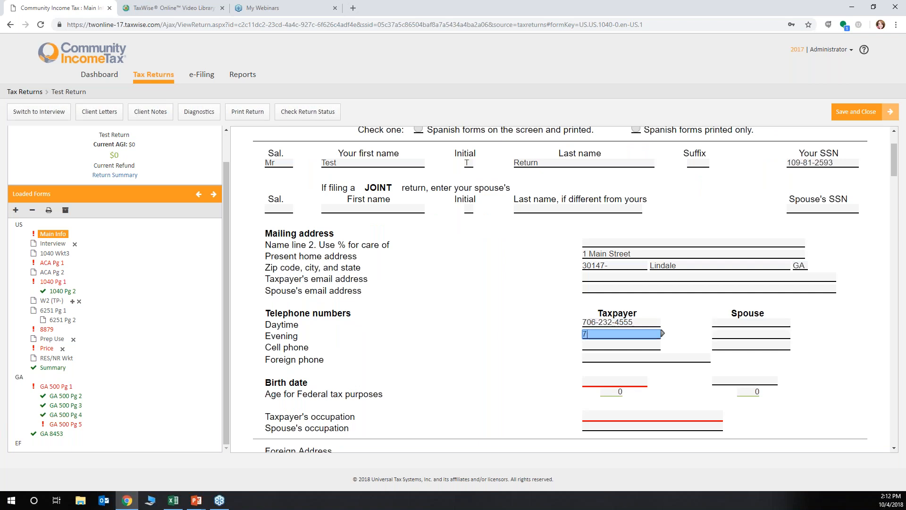
Enter the taxpayer's birth date on the Main Information Sheet
{"action": "left_click", "coordinate": [599, 384]}
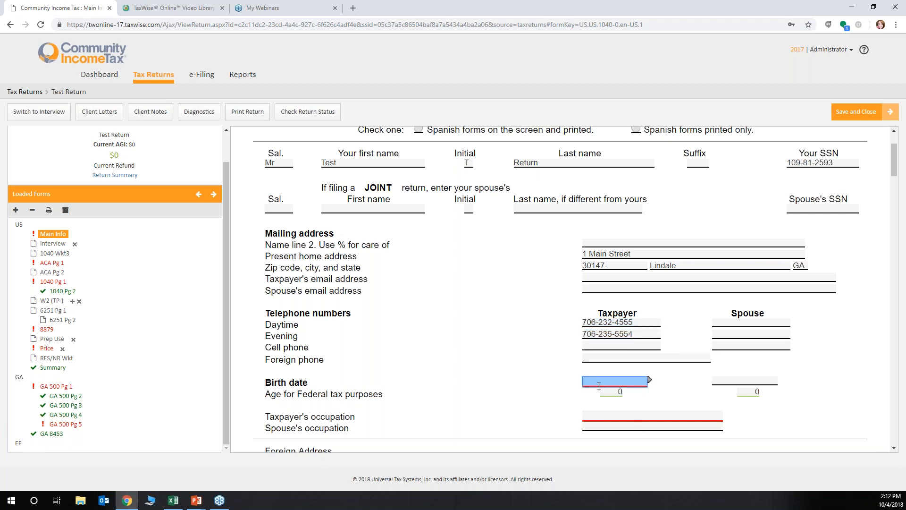
{"action": "type", "text": "12/10/"}
{"action": "type", "text": "1971"}
{"action": "key", "text": "Tab"}
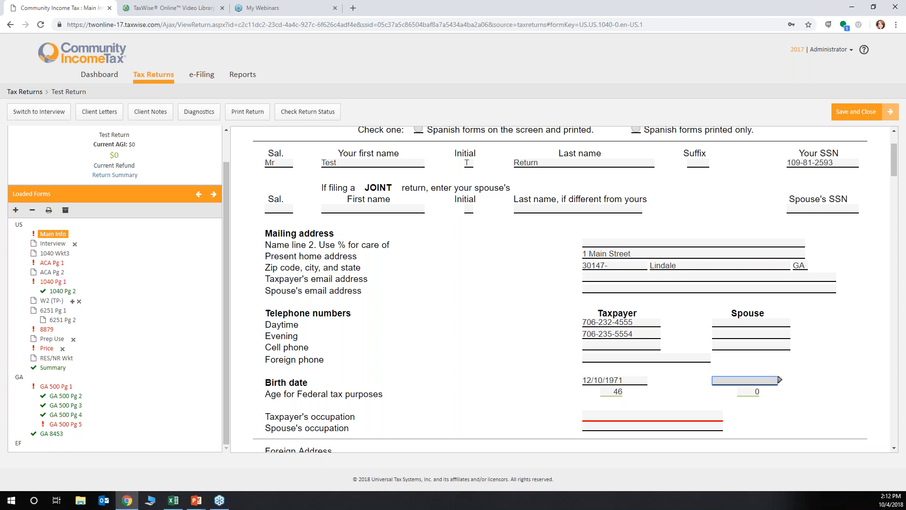
Enter Trainer as the taxpayer's occupation
{"action": "scroll", "coordinate": [564, 288], "scroll_direction": "down", "scroll_amount": 3}
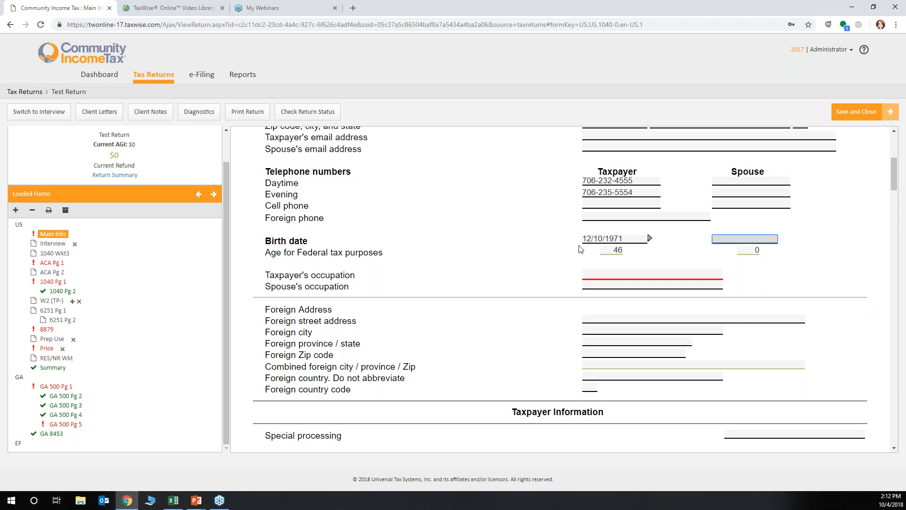
{"action": "left_click", "coordinate": [592, 274]}
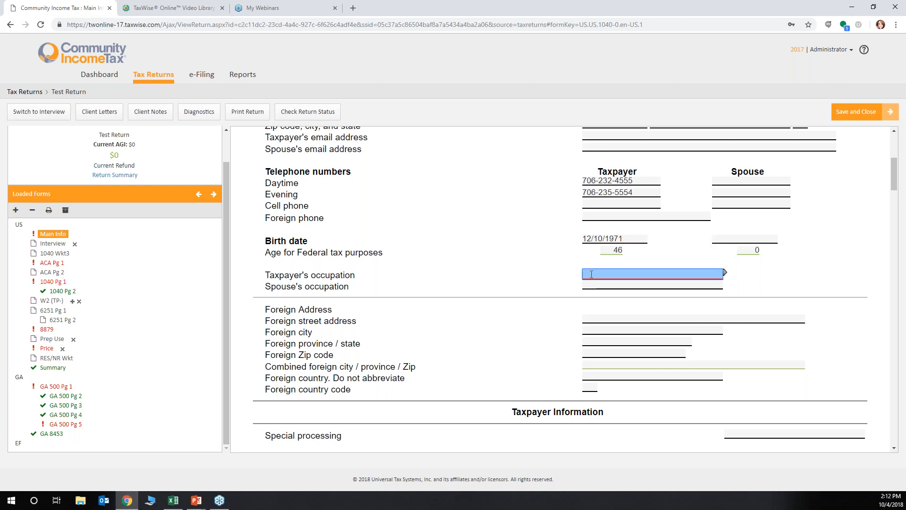
{"action": "type", "text": "Trainer"}
Select Single as the filing status in the Filing Status and Exemptions section
{"action": "scroll", "coordinate": [699, 210], "scroll_direction": "down", "scroll_amount": 2}
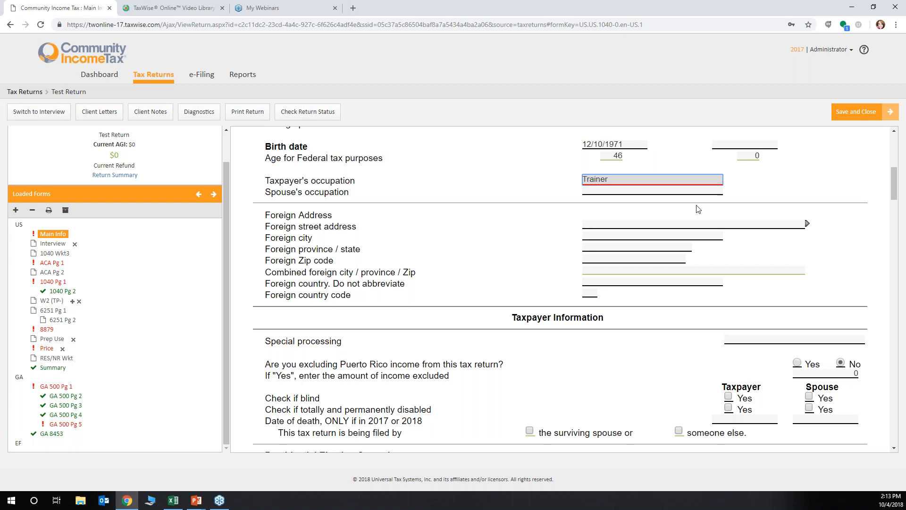
{"action": "scroll", "coordinate": [454, 249], "scroll_direction": "up", "scroll_amount": 4}
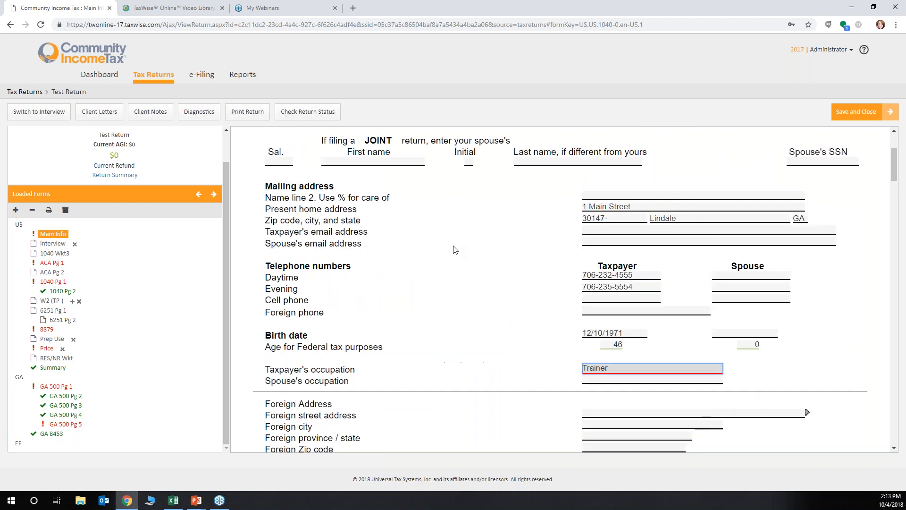
{"action": "scroll", "coordinate": [454, 249], "scroll_direction": "up", "scroll_amount": 2}
{"action": "scroll", "coordinate": [563, 338], "scroll_direction": "down", "scroll_amount": 2}
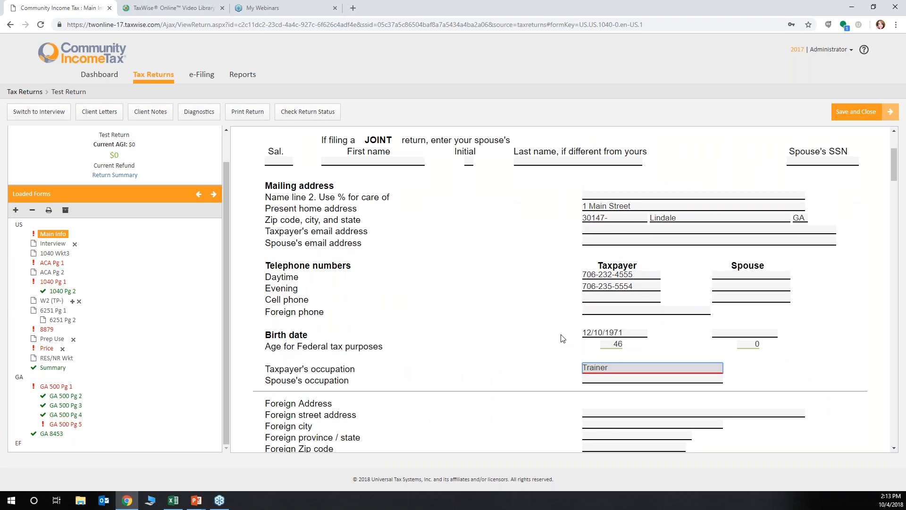
{"action": "scroll", "coordinate": [562, 338], "scroll_direction": "down", "scroll_amount": 2}
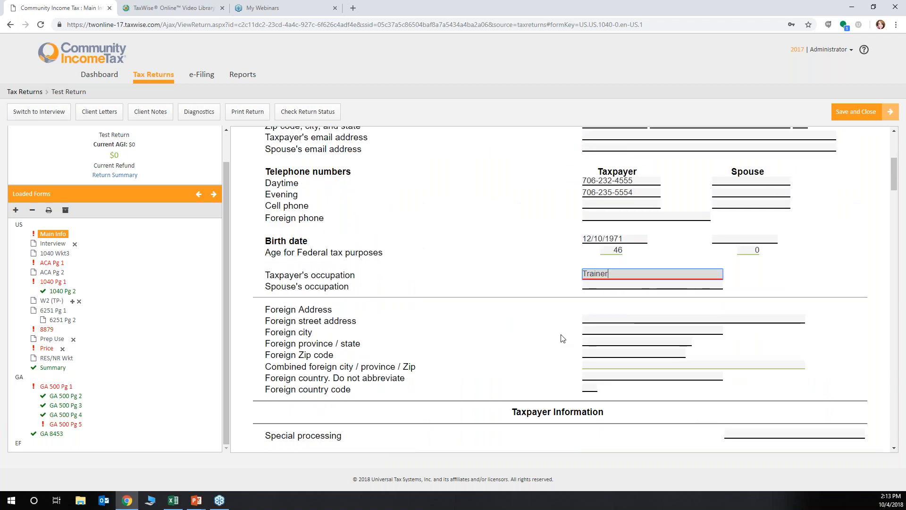
{"action": "scroll", "coordinate": [563, 338], "scroll_direction": "down", "scroll_amount": 2}
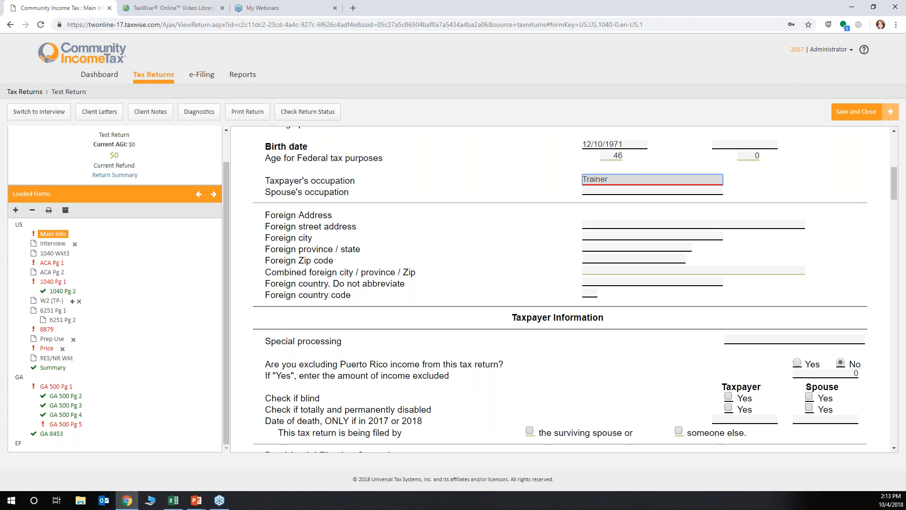
{"action": "scroll", "coordinate": [851, 366], "scroll_direction": "down", "scroll_amount": 3}
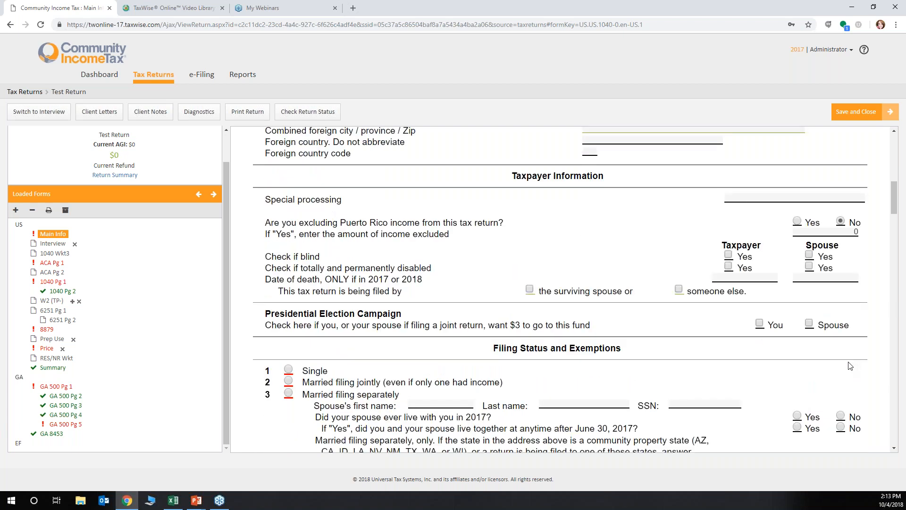
{"action": "scroll", "coordinate": [850, 366], "scroll_direction": "down", "scroll_amount": 2}
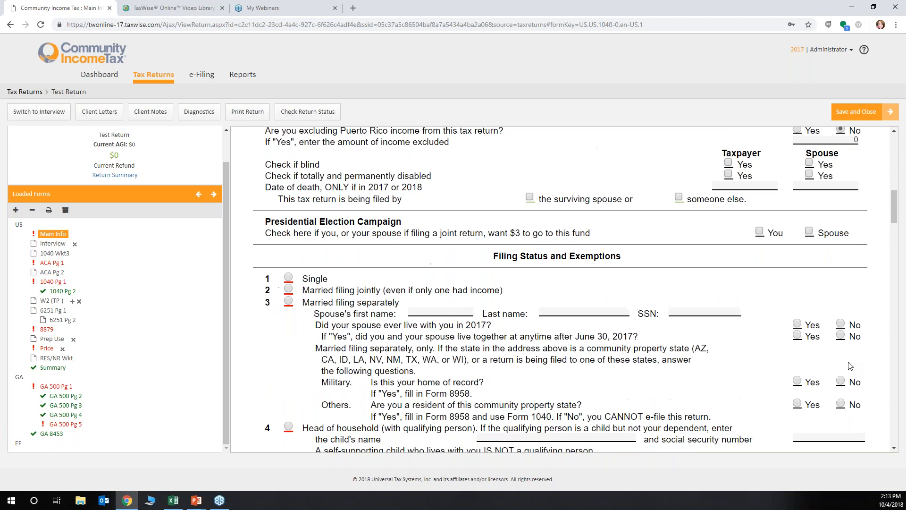
{"action": "scroll", "coordinate": [850, 366], "scroll_direction": "down", "scroll_amount": 1}
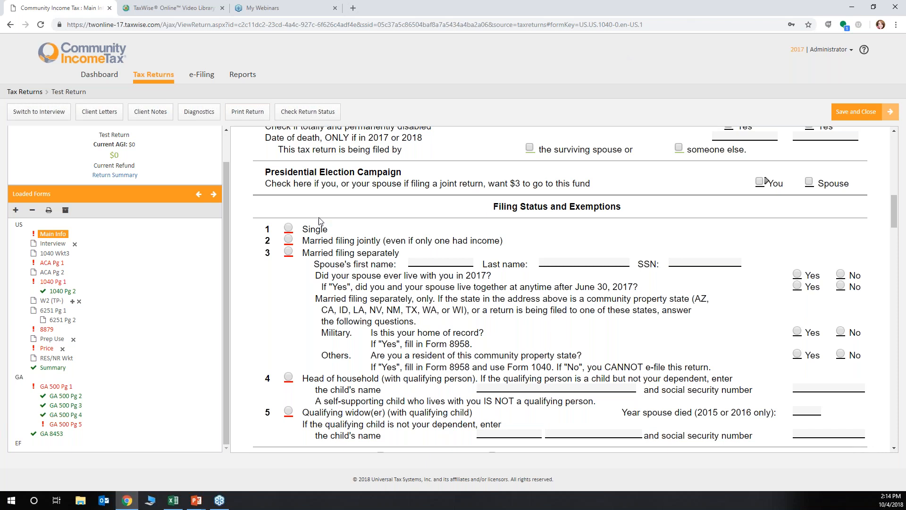
{"action": "left_click", "coordinate": [289, 228]}
Review the exemptions section and the Dependents / Nondependents table on the Main Information Sheet
{"action": "scroll", "coordinate": [268, 211], "scroll_direction": "down", "scroll_amount": 3}
{"action": "scroll", "coordinate": [268, 211], "scroll_direction": "down", "scroll_amount": 2}
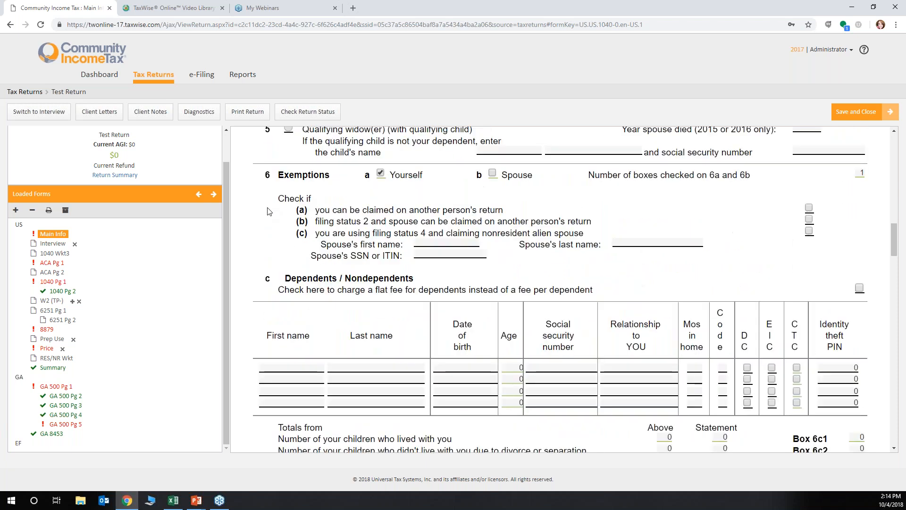
{"action": "scroll", "coordinate": [268, 211], "scroll_direction": "down", "scroll_amount": 3}
{"action": "scroll", "coordinate": [268, 211], "scroll_direction": "down", "scroll_amount": 1}
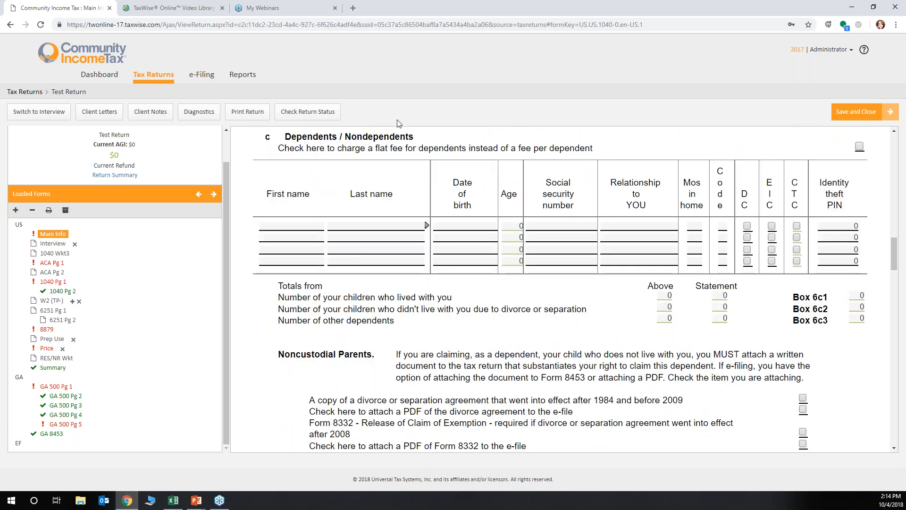
{"action": "left_click", "coordinate": [458, 262]}
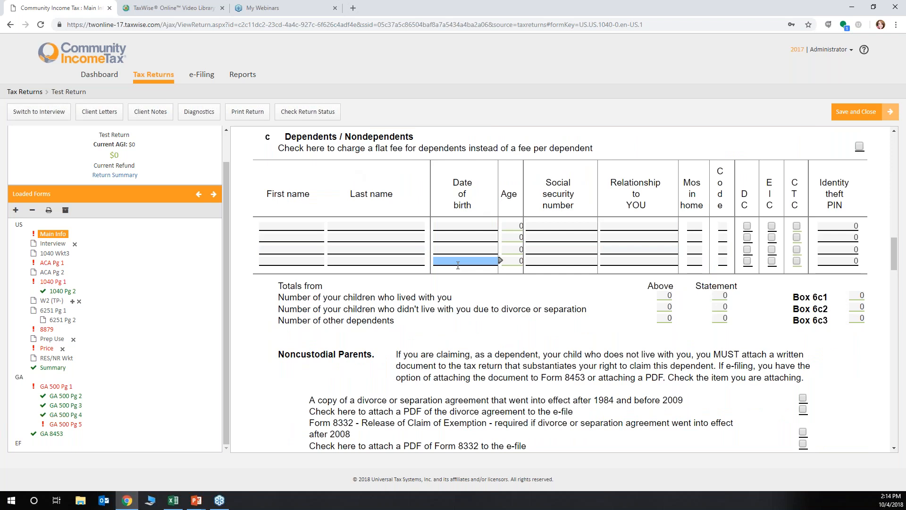
Review the state residency fields, the type of return, the bank selection and the FeeCollect option
{"action": "scroll", "coordinate": [458, 265], "scroll_direction": "down", "scroll_amount": 5}
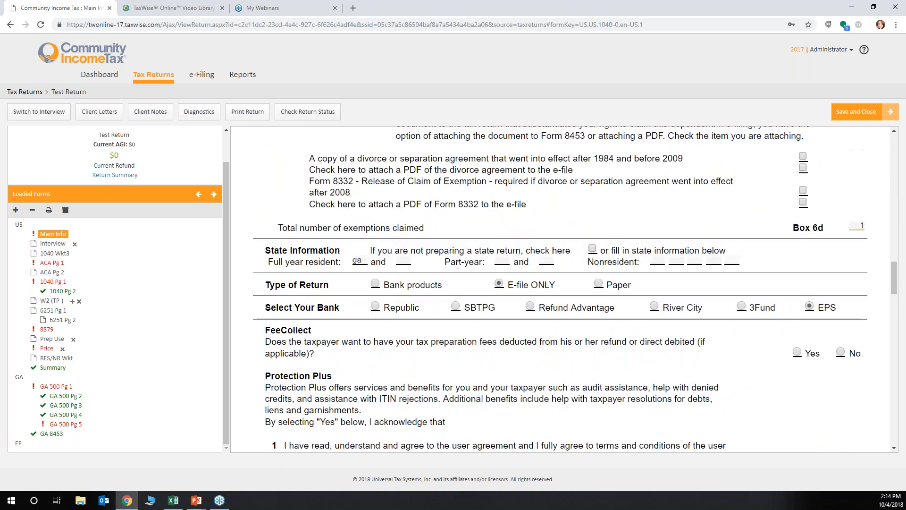
{"action": "scroll", "coordinate": [457, 265], "scroll_direction": "down", "scroll_amount": 1}
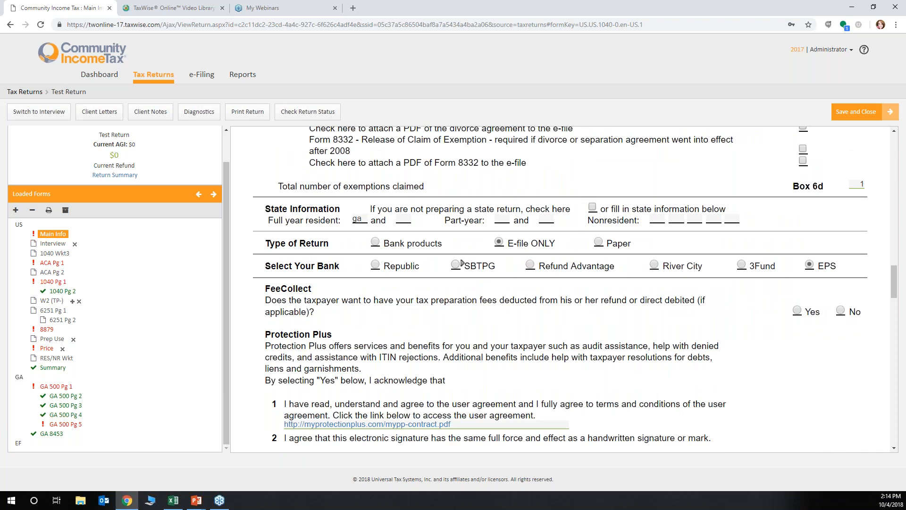
{"action": "left_click", "coordinate": [368, 218]}
{"action": "left_click", "coordinate": [659, 219]}
{"action": "left_click", "coordinate": [376, 242]}
{"action": "scroll", "coordinate": [369, 274], "scroll_direction": "down", "scroll_amount": 5}
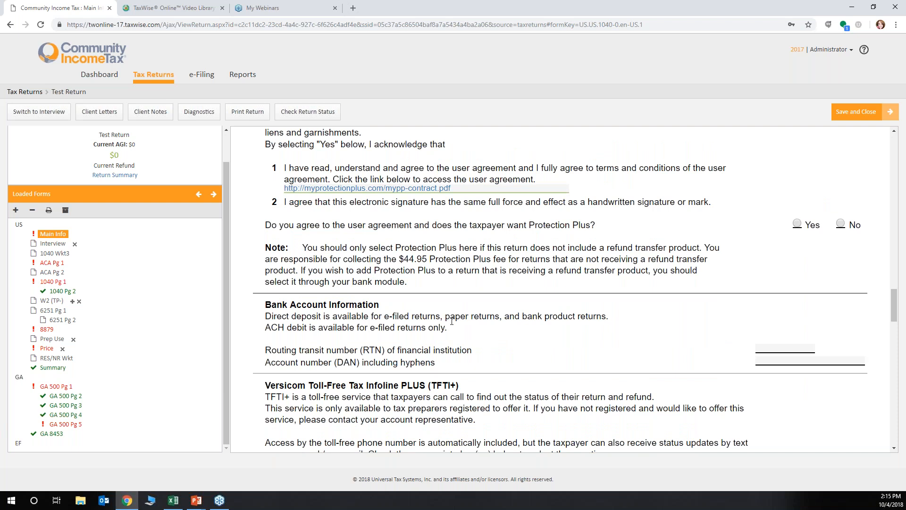
Check the routing and account number fields under Bank Account Information and the Self-Select and Practitioner PIN section
{"action": "left_click", "coordinate": [811, 349]}
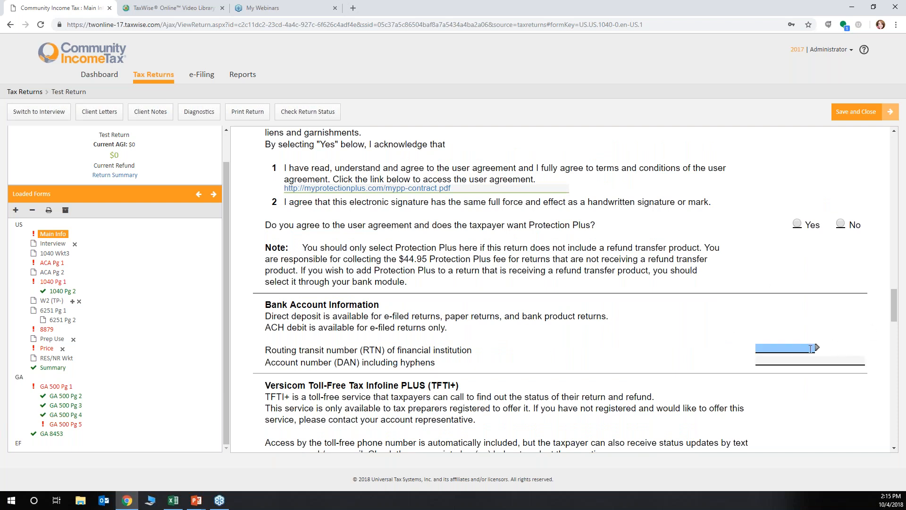
{"action": "left_click", "coordinate": [812, 357]}
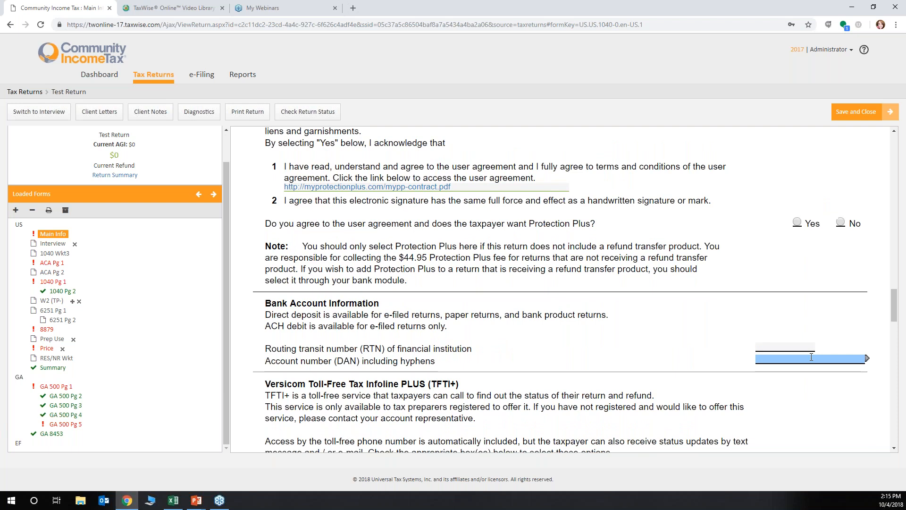
{"action": "scroll", "coordinate": [812, 358], "scroll_direction": "down", "scroll_amount": 4}
{"action": "scroll", "coordinate": [812, 357], "scroll_direction": "down", "scroll_amount": 2}
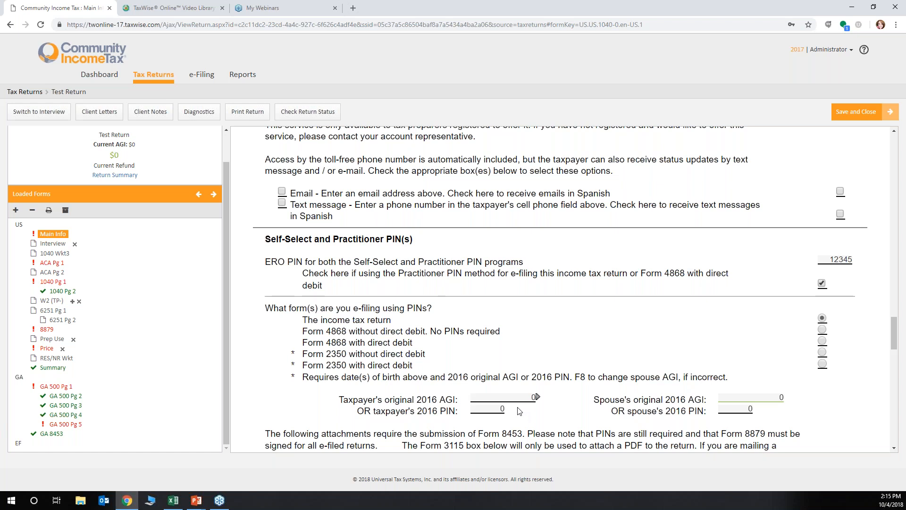
Set the date for the taxpayer's PIN signature to 10/04/2018 and try to fill in the ERO firm name
{"action": "scroll", "coordinate": [520, 411], "scroll_direction": "down", "scroll_amount": 5}
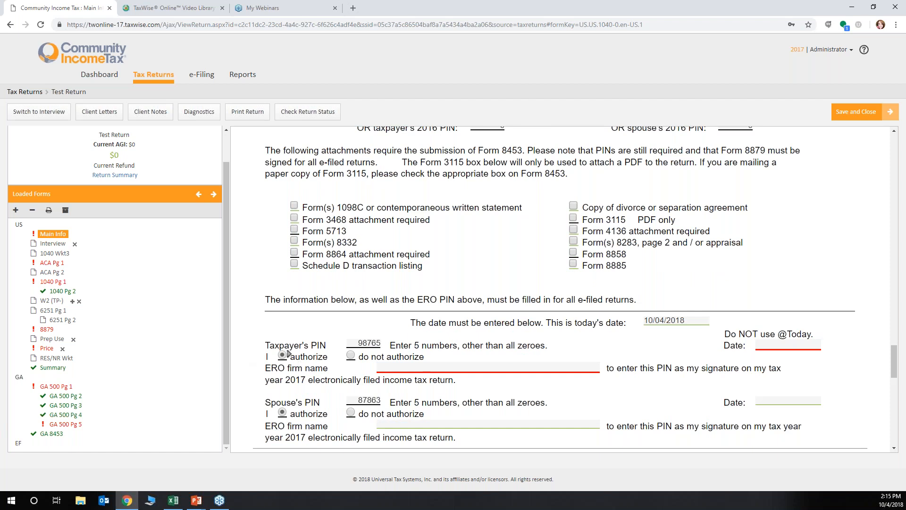
{"action": "left_click", "coordinate": [408, 367]}
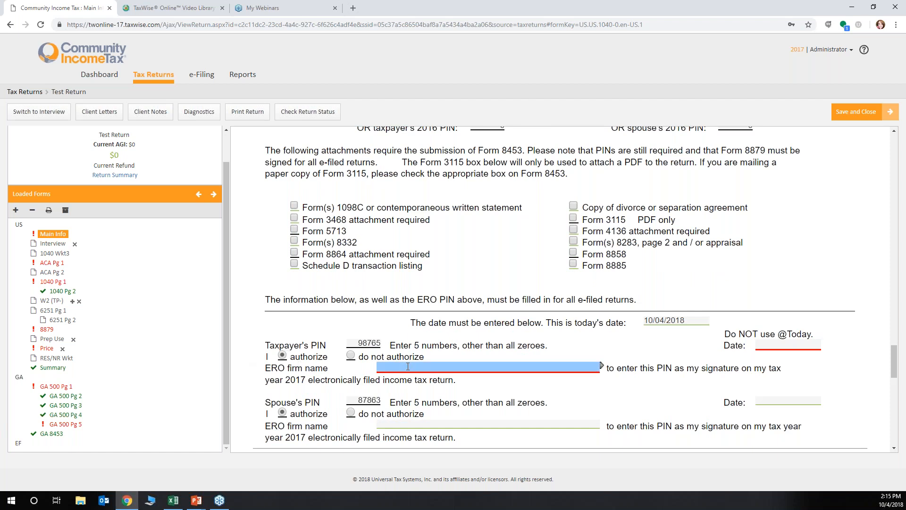
{"action": "key", "text": "Tab"}
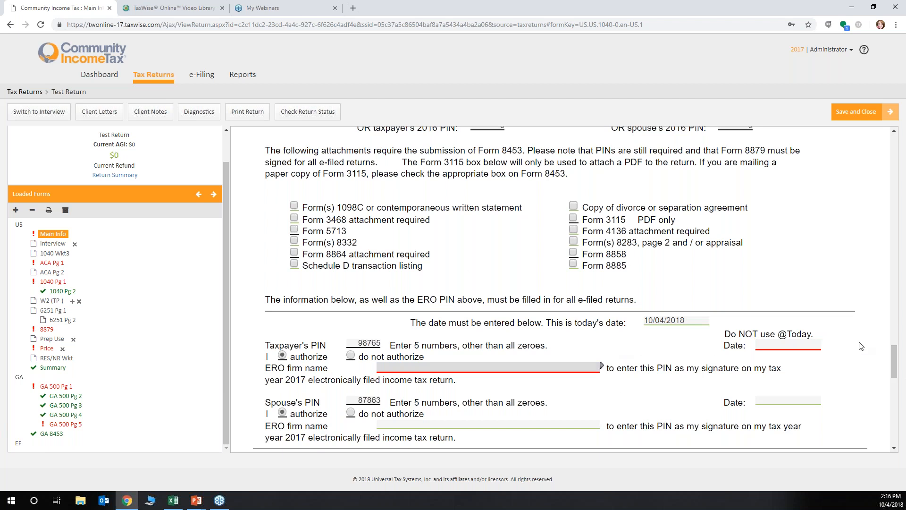
{"action": "left_click", "coordinate": [760, 347]}
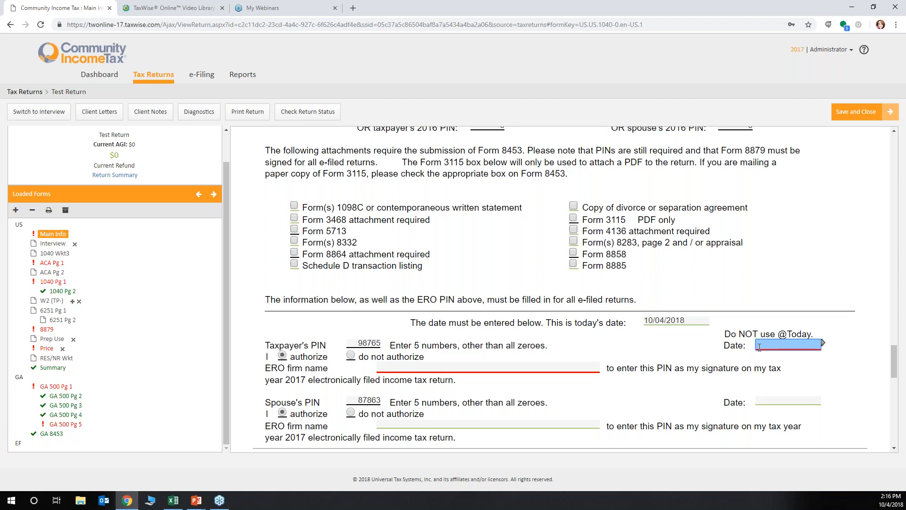
{"action": "type", "text": "10/"}
{"action": "type", "text": "04/2018"}
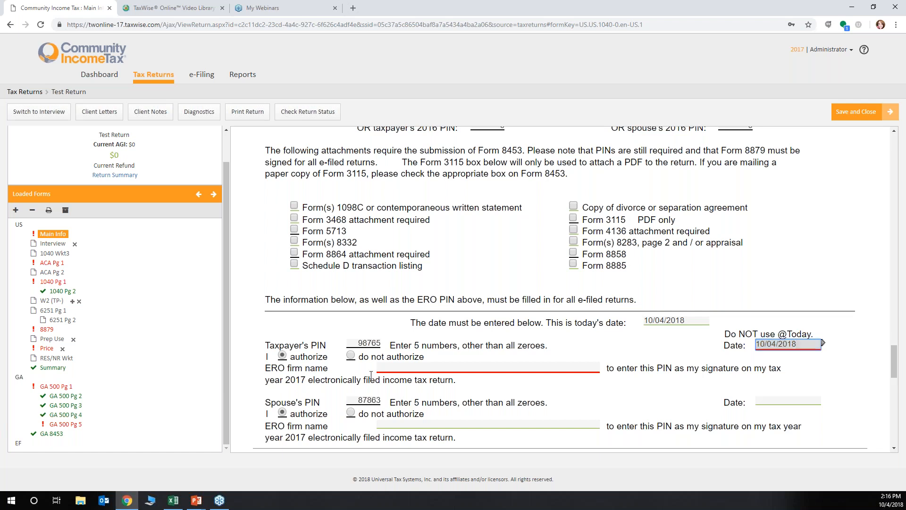
{"action": "left_click", "coordinate": [394, 364]}
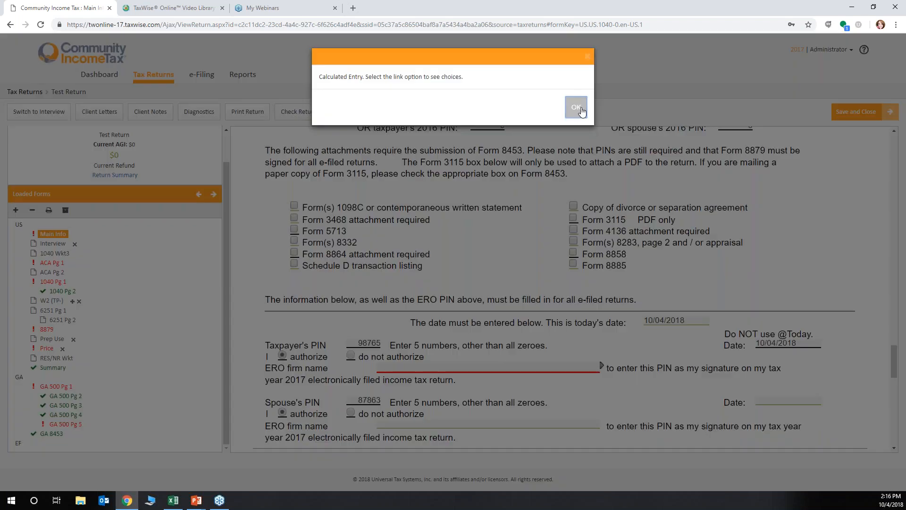
{"action": "left_click", "coordinate": [576, 103]}
Select Provided driver's license for the taxpayer under Identity Verification and enter the driver's license number
{"action": "scroll", "coordinate": [510, 265], "scroll_direction": "down", "scroll_amount": 4}
{"action": "scroll", "coordinate": [507, 262], "scroll_direction": "down", "scroll_amount": 1}
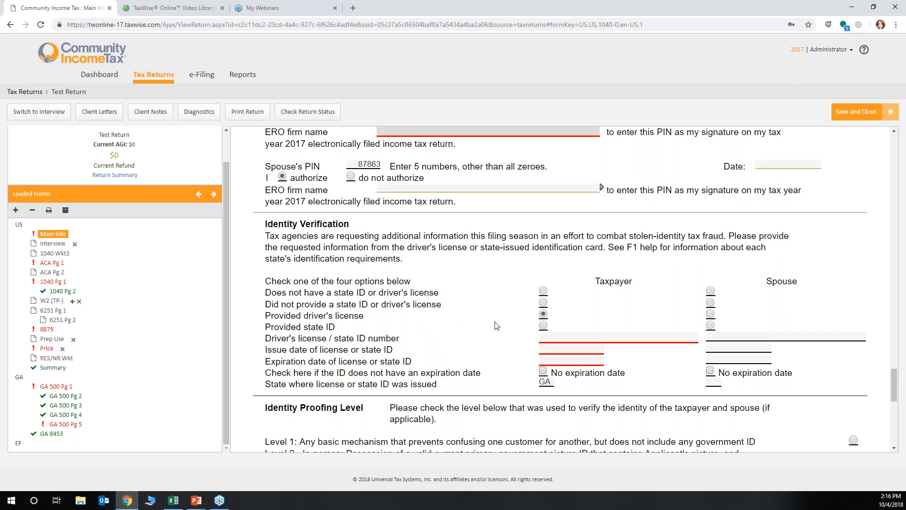
{"action": "left_click", "coordinate": [542, 314]}
{"action": "key", "text": "Tab"}
{"action": "left_click", "coordinate": [591, 350]}
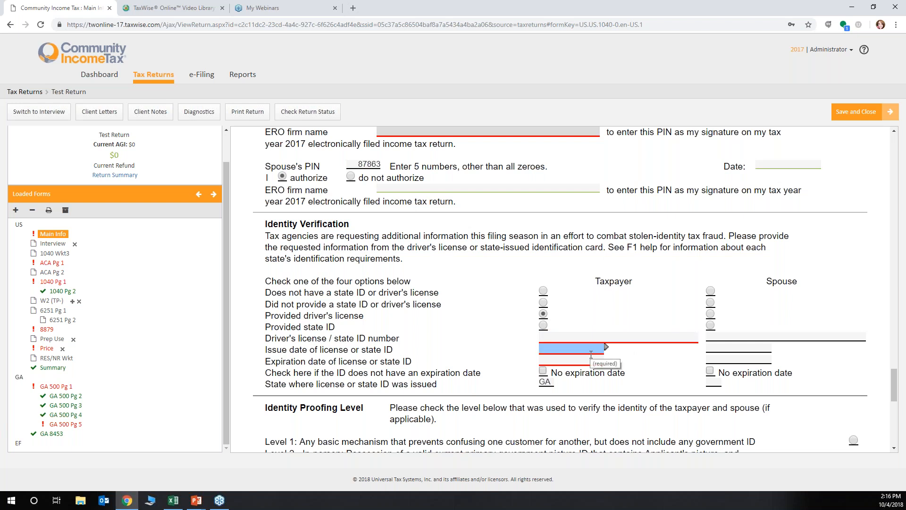
{"action": "left_click", "coordinate": [591, 359]}
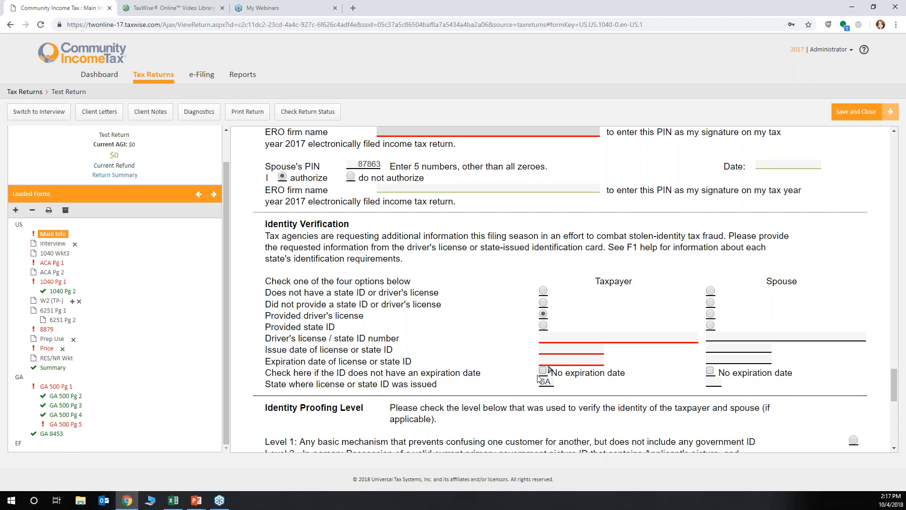
{"action": "left_click", "coordinate": [568, 340]}
{"action": "type", "text": "201201201"}
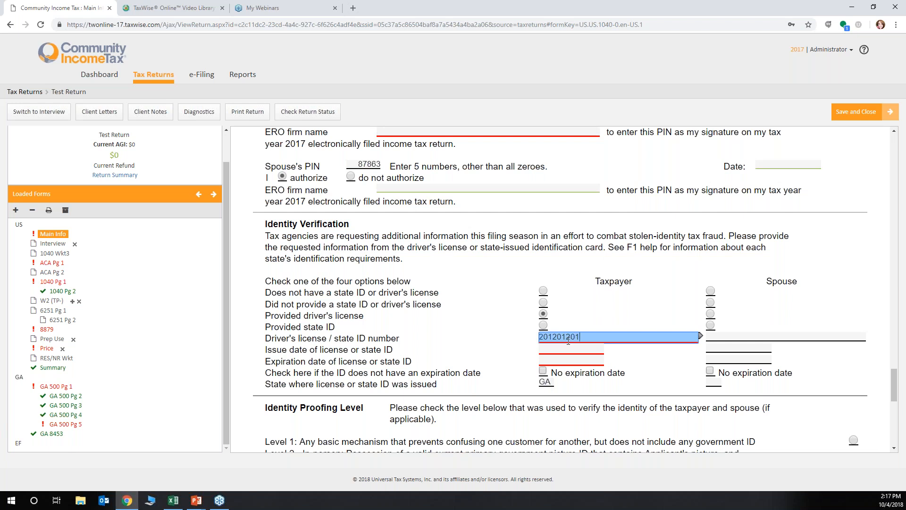
Set the taxpayer's license issue date to 02/02/2016 and its expiration date to 02/20/2019
{"action": "left_click", "coordinate": [567, 347]}
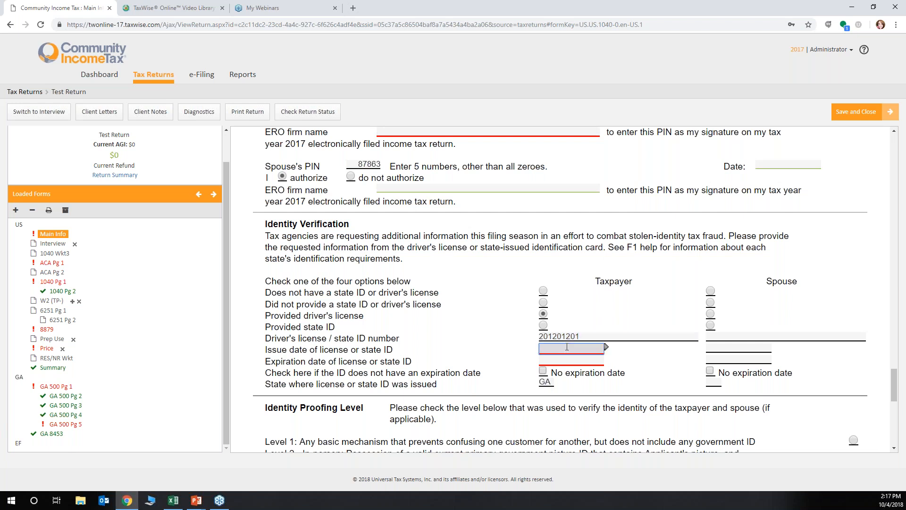
{"action": "type", "text": "02/02/2016"}
{"action": "left_click", "coordinate": [569, 363]}
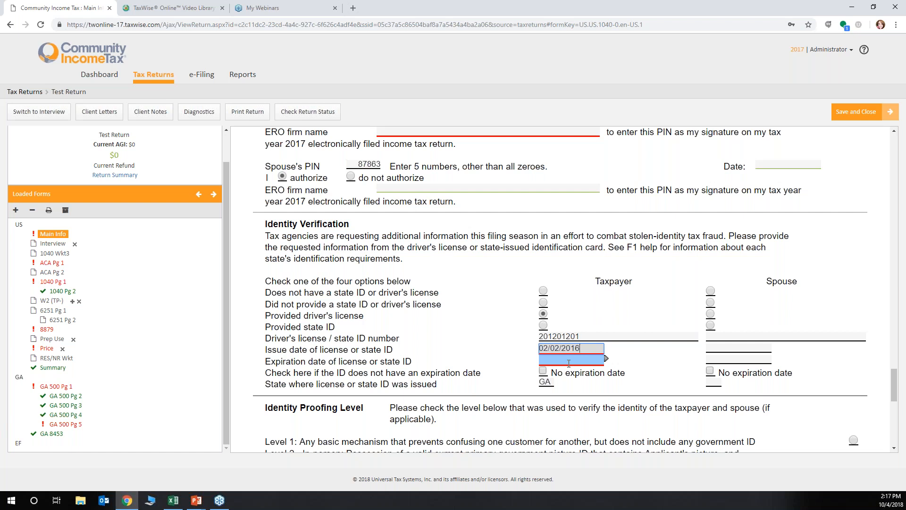
{"action": "type", "text": "02/0"}
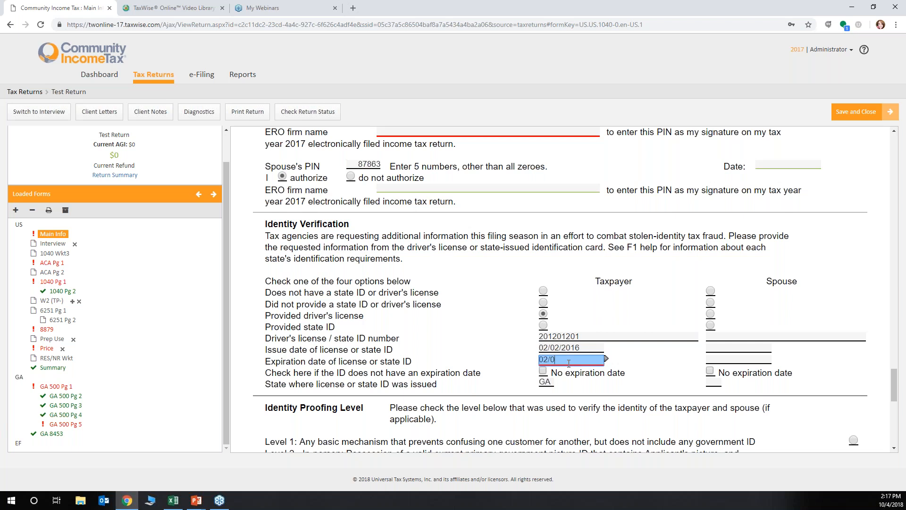
{"action": "key", "text": "BackSpace"}
{"action": "type", "text": "20/2019"}
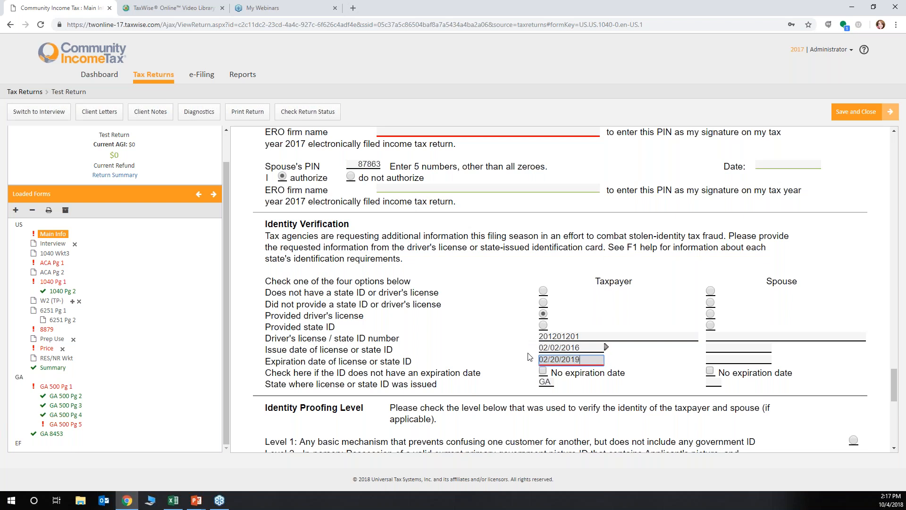
Check the Identity Proofing Level, Identity Protection PIN, Third Party Designee and Preparer Information sections below Identity Verification
{"action": "key", "text": "Tab"}
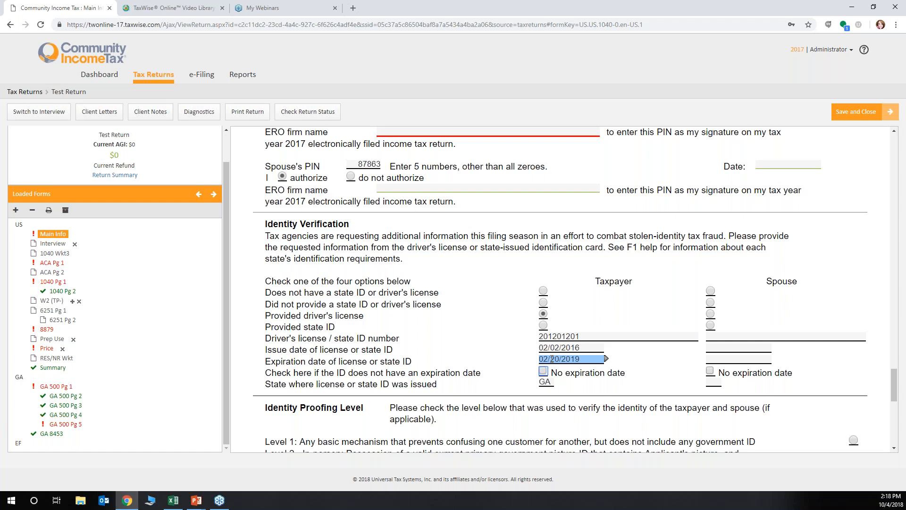
{"action": "scroll", "coordinate": [551, 359], "scroll_direction": "down", "scroll_amount": 6}
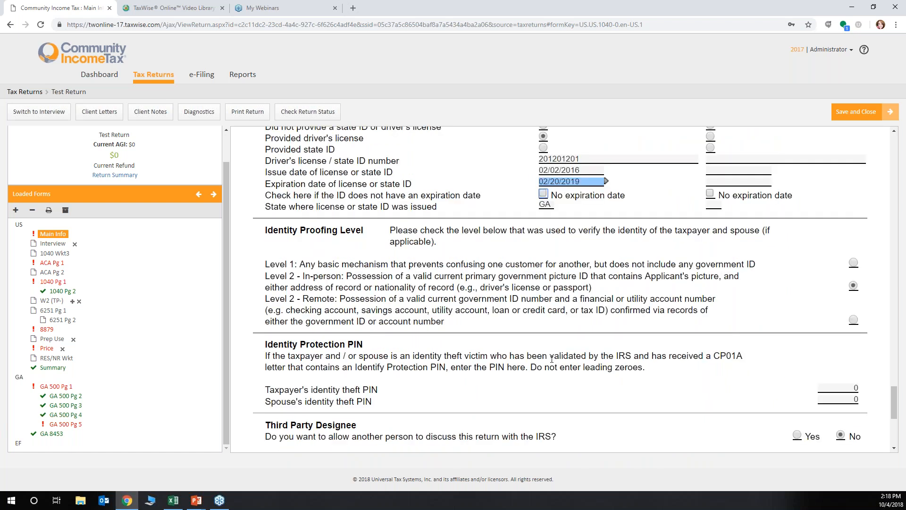
{"action": "scroll", "coordinate": [552, 289], "scroll_direction": "up", "scroll_amount": 6}
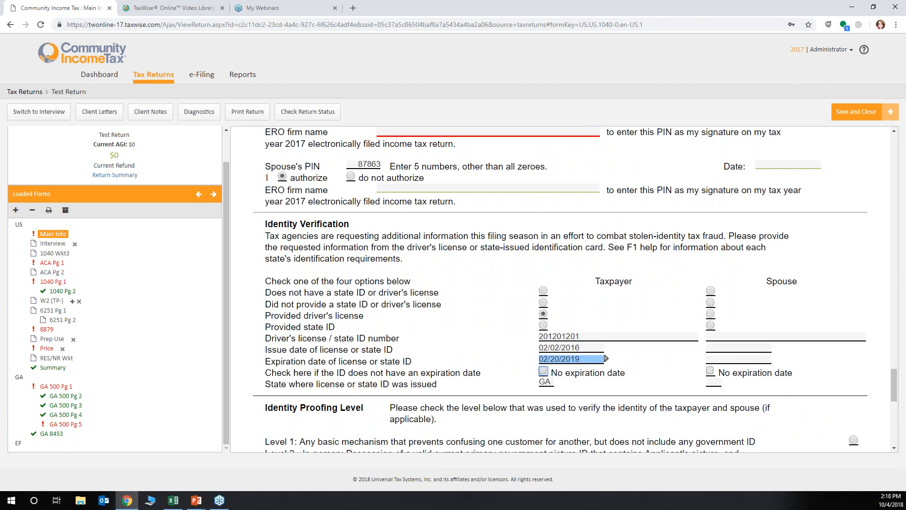
{"action": "scroll", "coordinate": [560, 290], "scroll_direction": "down", "scroll_amount": 1}
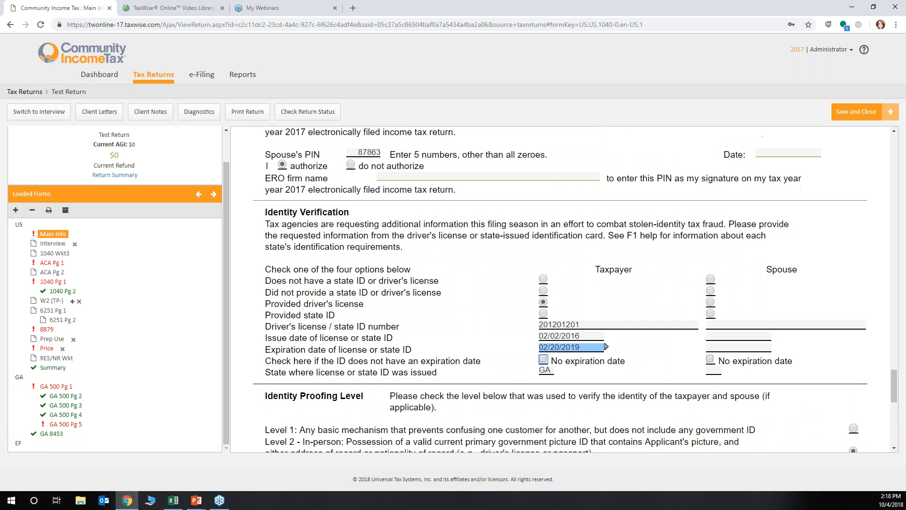
{"action": "scroll", "coordinate": [575, 289], "scroll_direction": "down", "scroll_amount": 3}
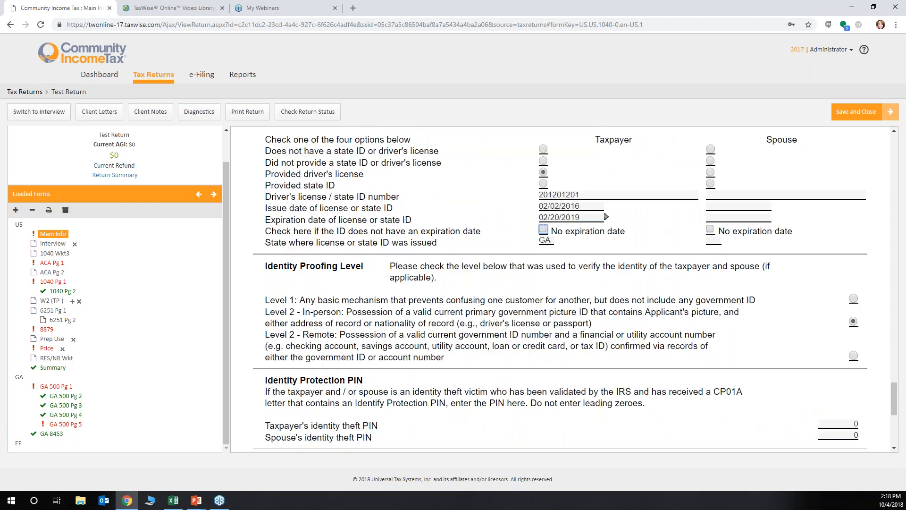
{"action": "scroll", "coordinate": [575, 289], "scroll_direction": "down", "scroll_amount": 4}
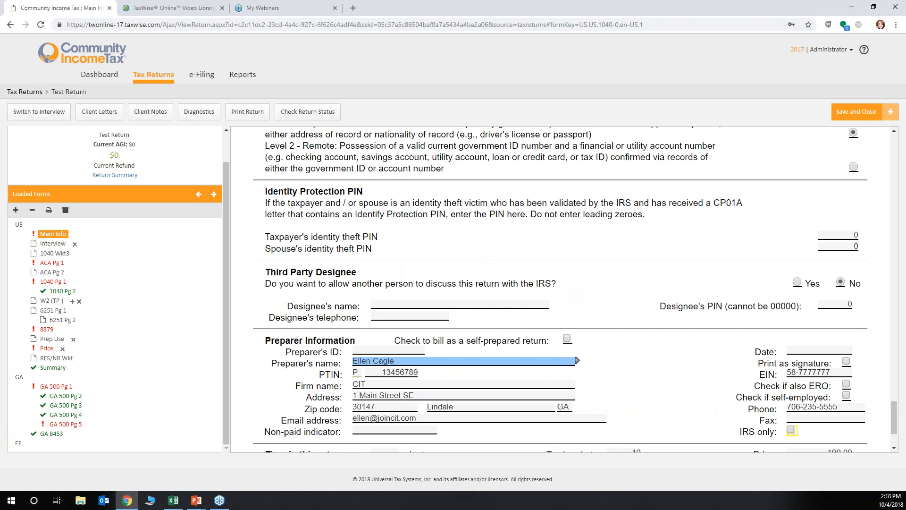
{"action": "scroll", "coordinate": [560, 291], "scroll_direction": "down", "scroll_amount": 2}
{"action": "scroll", "coordinate": [564, 289], "scroll_direction": "up", "scroll_amount": 5}
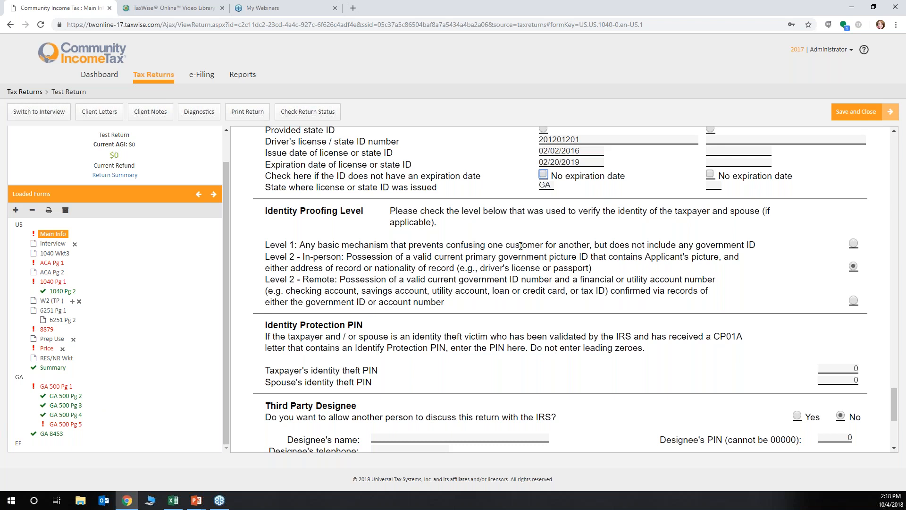
Open the Interview form and answer Yes to question 1 on wages, salaries or other employment compensation
{"action": "left_click", "coordinate": [53, 244]}
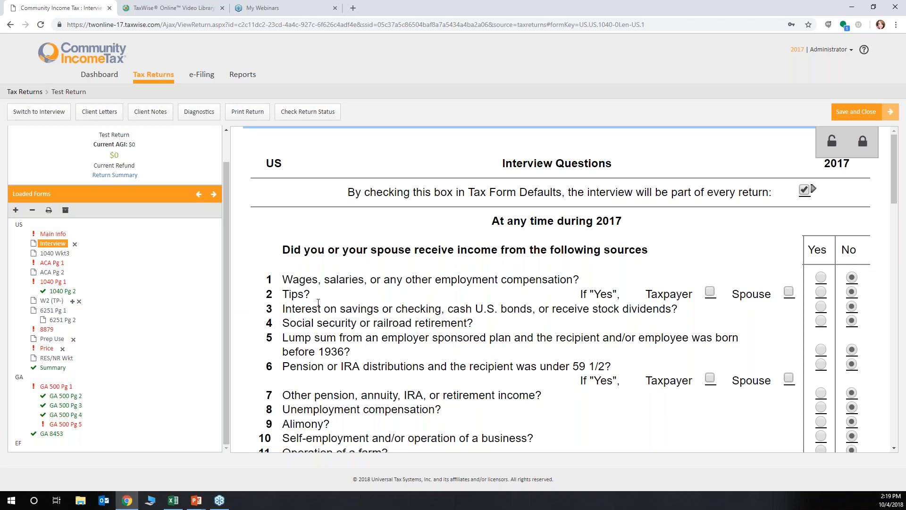
{"action": "left_click", "coordinate": [334, 305]}
{"action": "left_click", "coordinate": [821, 278]}
Read through the interview questions on income sources, forms received, property sales, deductions and retirement contributions
{"action": "scroll", "coordinate": [682, 322], "scroll_direction": "down", "scroll_amount": 1}
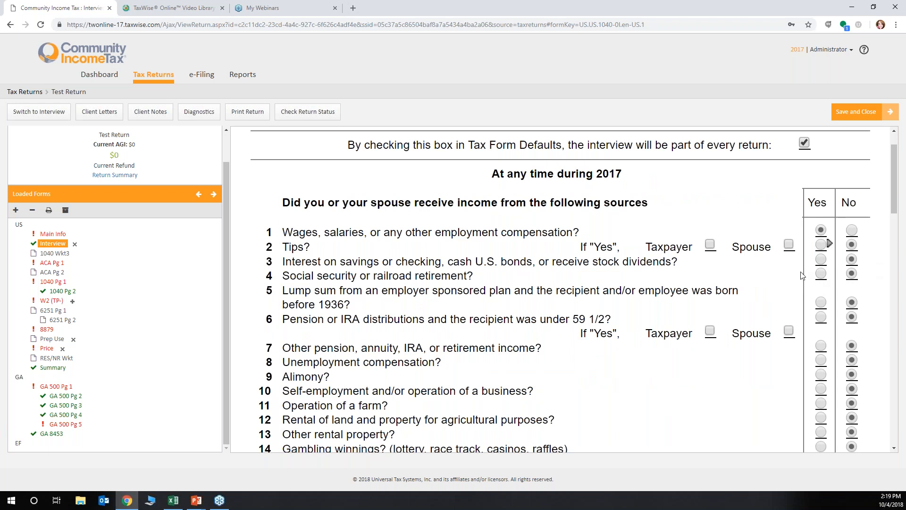
{"action": "scroll", "coordinate": [801, 276], "scroll_direction": "down", "scroll_amount": 1}
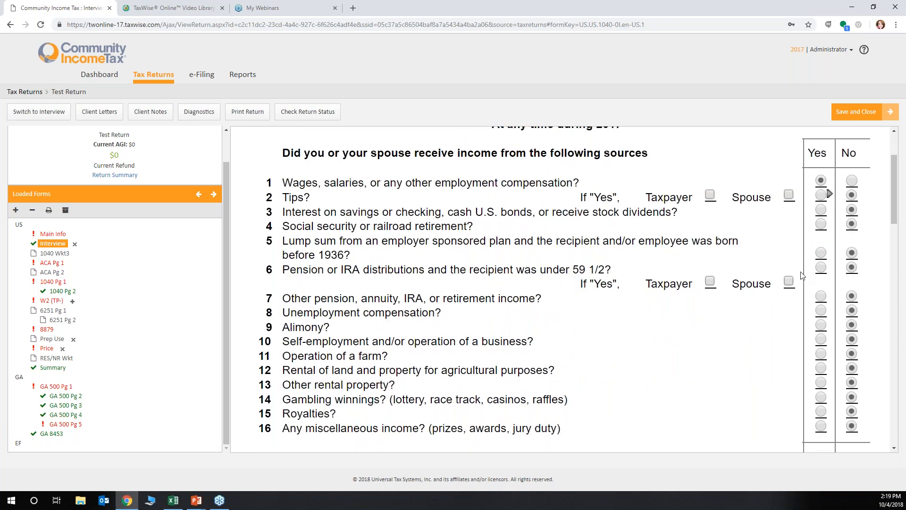
{"action": "scroll", "coordinate": [801, 275], "scroll_direction": "down", "scroll_amount": 1}
{"action": "scroll", "coordinate": [801, 275], "scroll_direction": "down", "scroll_amount": 3}
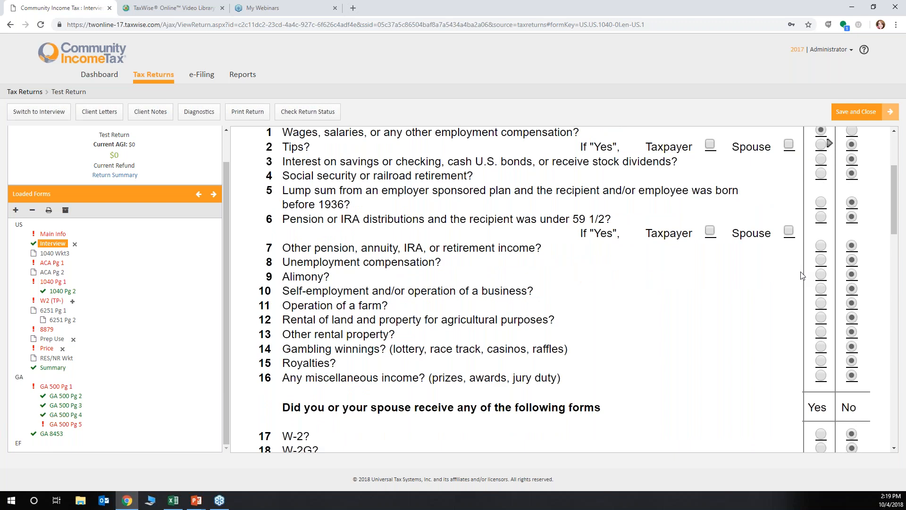
{"action": "scroll", "coordinate": [802, 276], "scroll_direction": "down", "scroll_amount": 5}
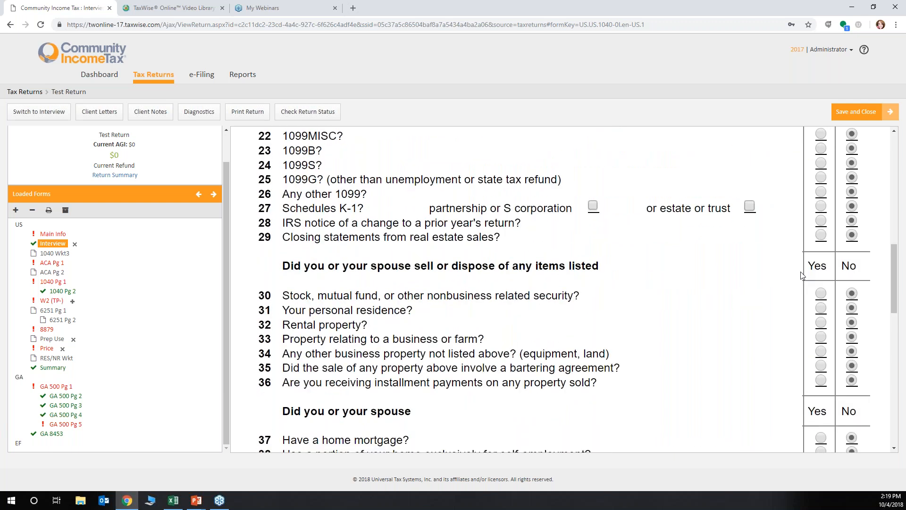
{"action": "scroll", "coordinate": [801, 275], "scroll_direction": "down", "scroll_amount": 2}
{"action": "scroll", "coordinate": [802, 275], "scroll_direction": "down", "scroll_amount": 1}
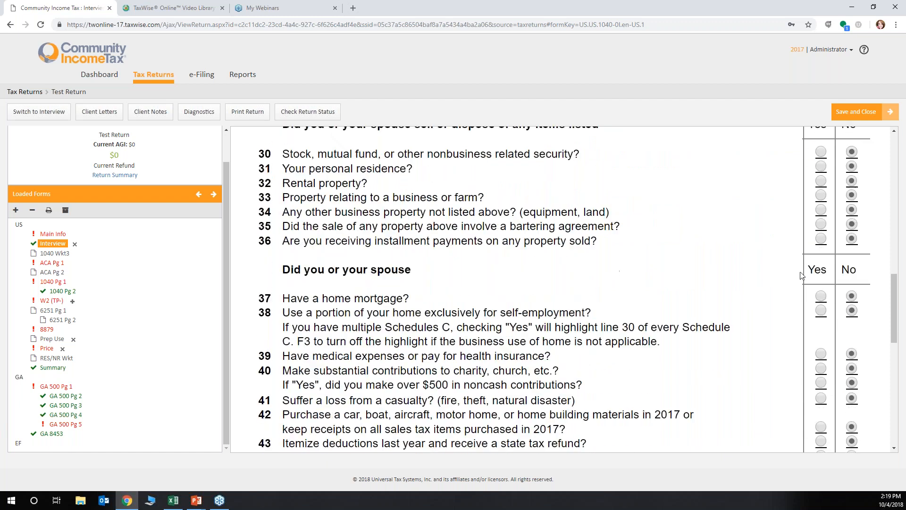
{"action": "scroll", "coordinate": [801, 275], "scroll_direction": "down", "scroll_amount": 1}
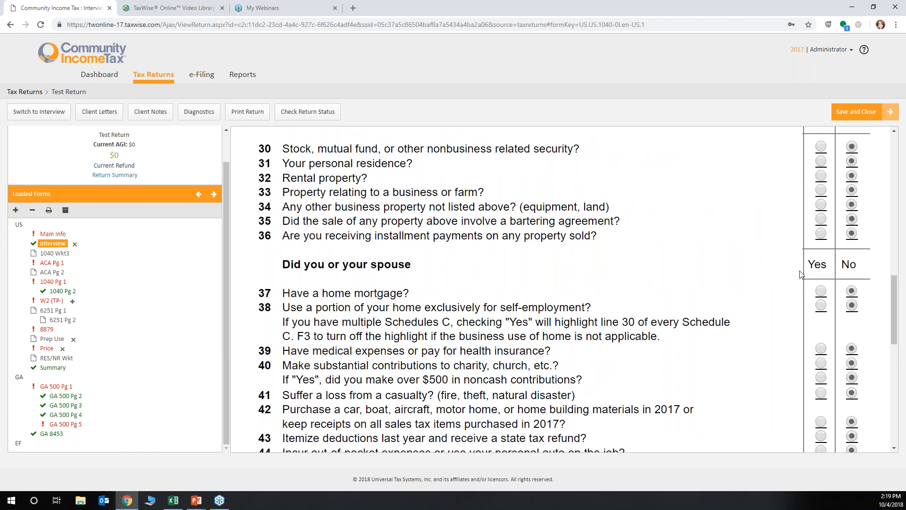
{"action": "scroll", "coordinate": [801, 275], "scroll_direction": "down", "scroll_amount": 2}
{"action": "scroll", "coordinate": [799, 273], "scroll_direction": "down", "scroll_amount": 2}
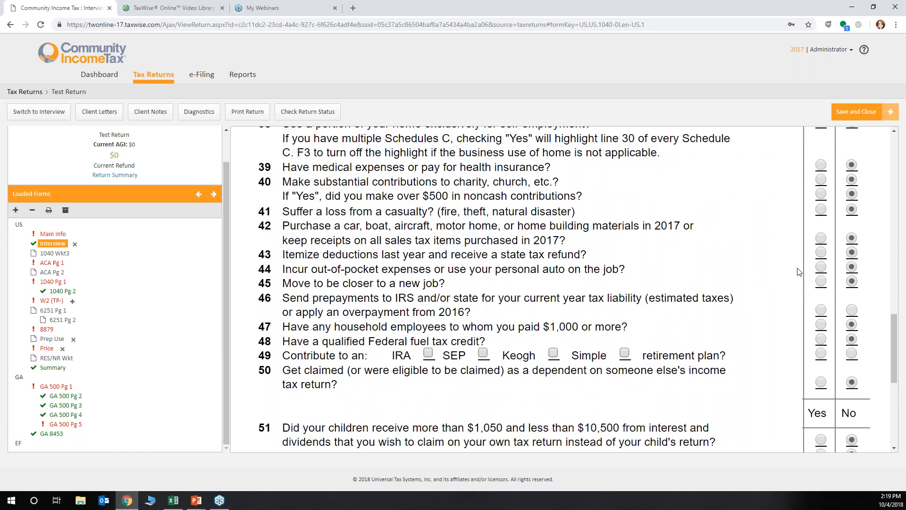
{"action": "scroll", "coordinate": [799, 273], "scroll_direction": "down", "scroll_amount": 1}
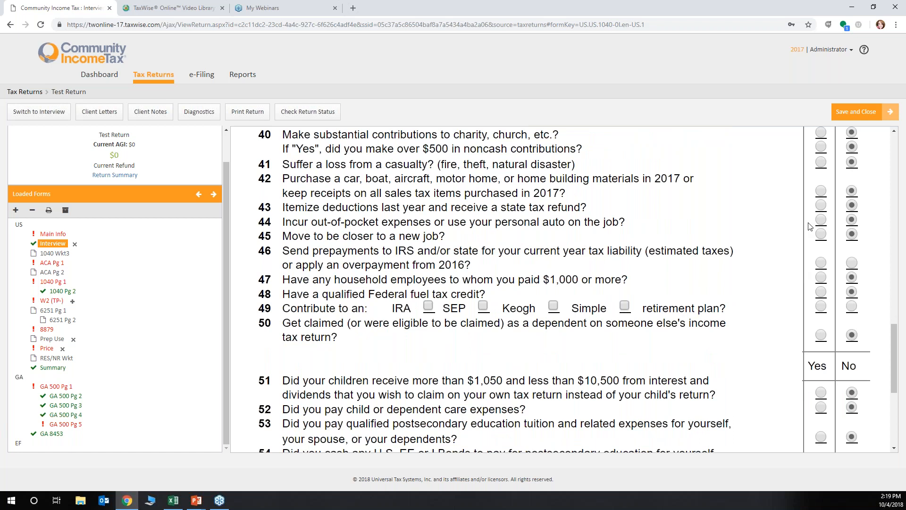
{"action": "scroll", "coordinate": [754, 239], "scroll_direction": "down", "scroll_amount": 1}
Recheck the interview from the forms-received questions down to the recommended form and approximate return price after question 58
{"action": "scroll", "coordinate": [753, 239], "scroll_direction": "up", "scroll_amount": 3}
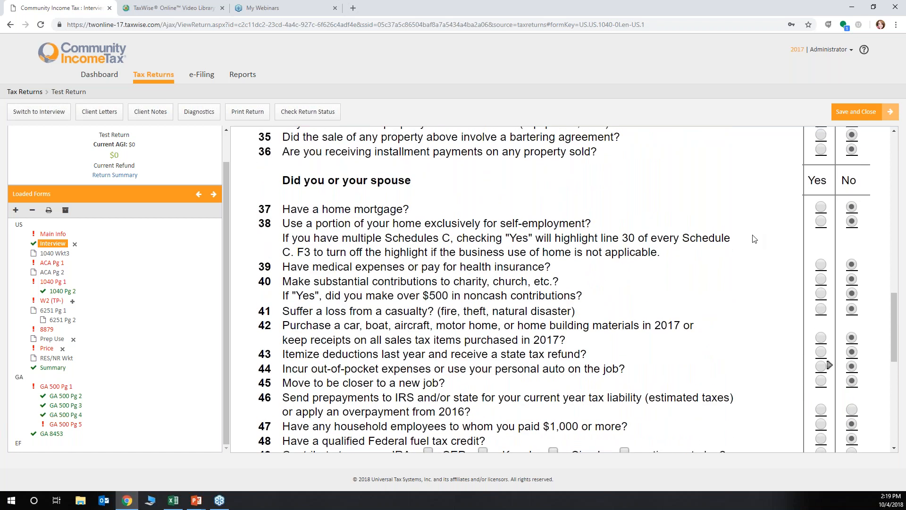
{"action": "scroll", "coordinate": [754, 239], "scroll_direction": "up", "scroll_amount": 4}
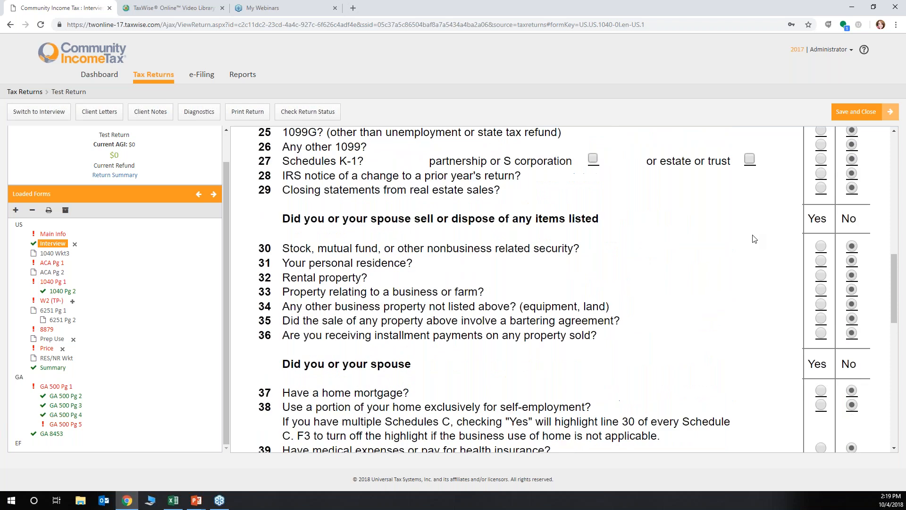
{"action": "scroll", "coordinate": [754, 239], "scroll_direction": "up", "scroll_amount": 3}
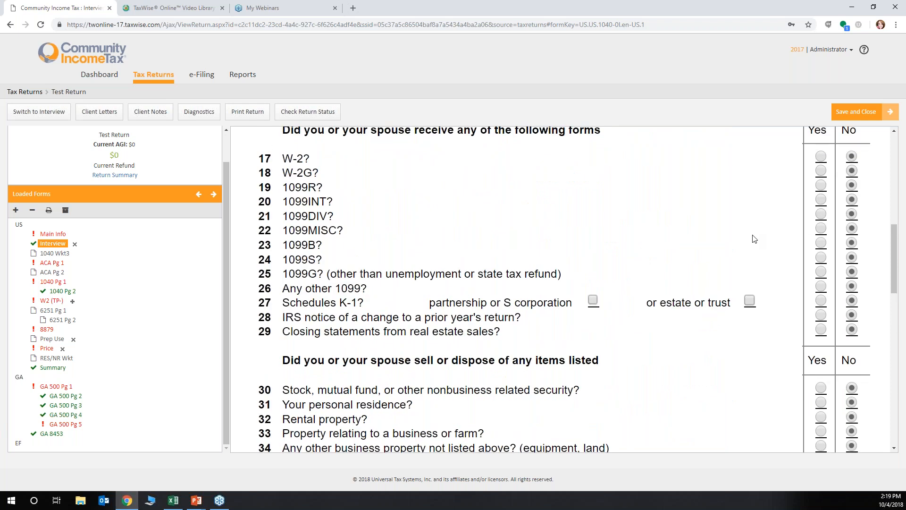
{"action": "scroll", "coordinate": [754, 238], "scroll_direction": "down", "scroll_amount": 2}
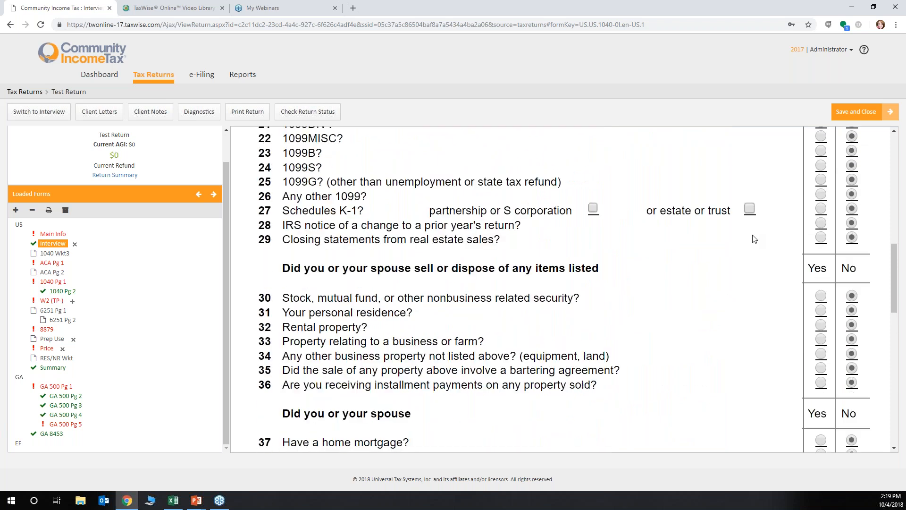
{"action": "scroll", "coordinate": [754, 239], "scroll_direction": "down", "scroll_amount": 2}
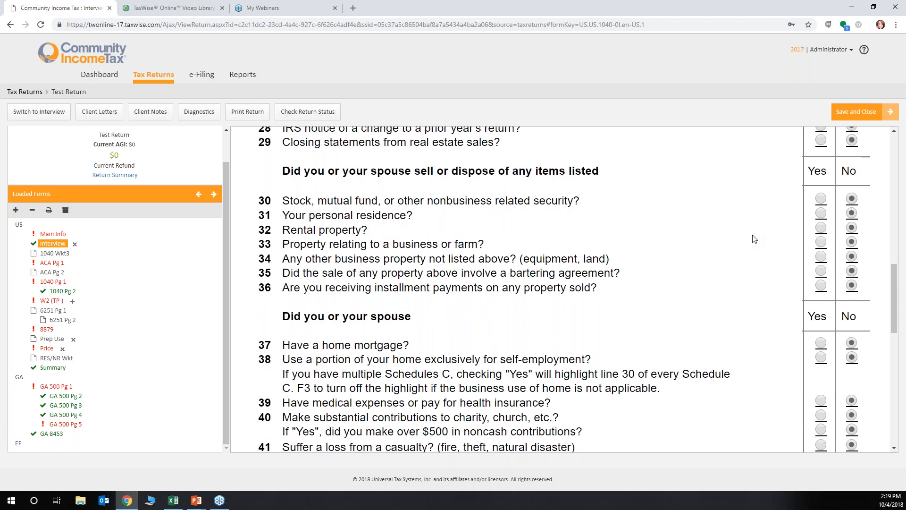
{"action": "scroll", "coordinate": [754, 239], "scroll_direction": "down", "scroll_amount": 2}
{"action": "scroll", "coordinate": [754, 238], "scroll_direction": "down", "scroll_amount": 1}
{"action": "scroll", "coordinate": [754, 239], "scroll_direction": "down", "scroll_amount": 2}
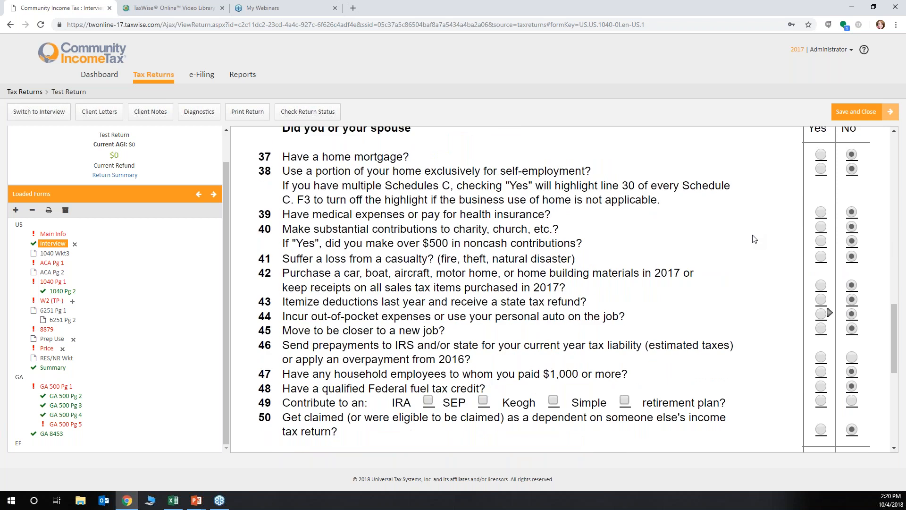
{"action": "scroll", "coordinate": [394, 312], "scroll_direction": "down", "scroll_amount": 2}
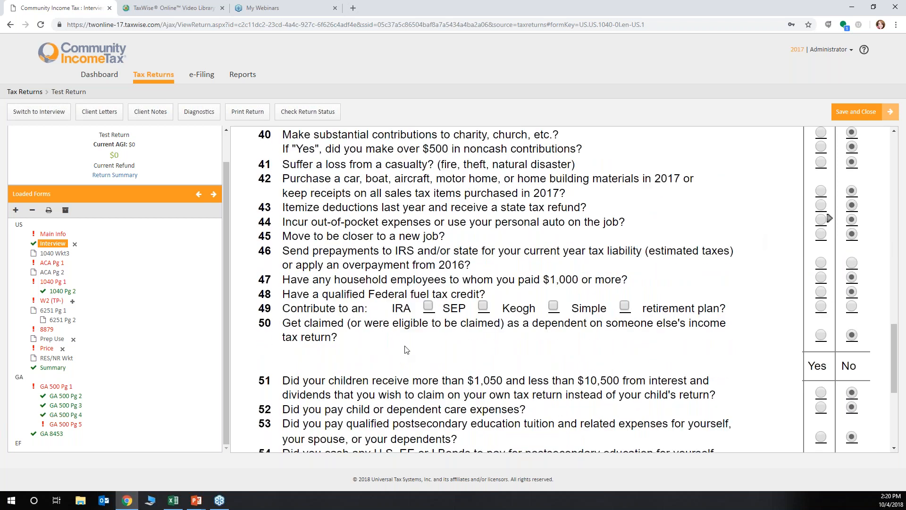
{"action": "scroll", "coordinate": [405, 350], "scroll_direction": "down", "scroll_amount": 2}
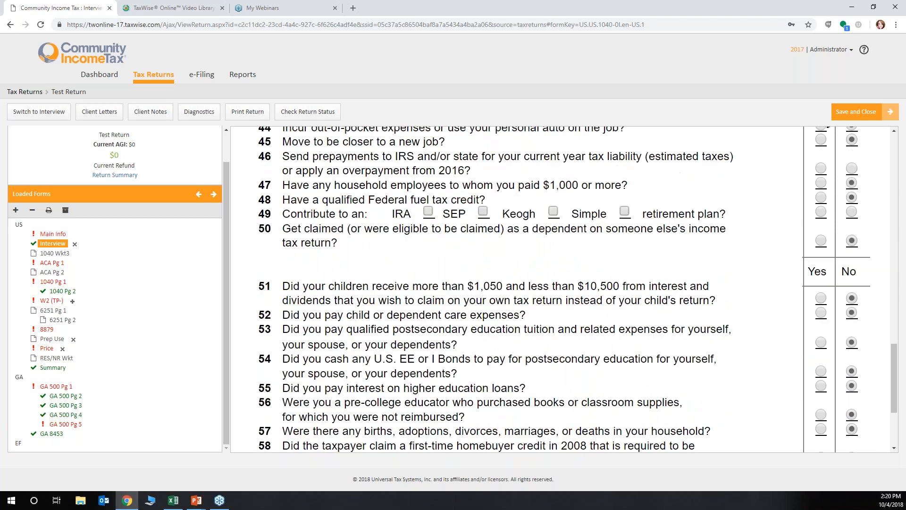
{"action": "scroll", "coordinate": [406, 346], "scroll_direction": "down", "scroll_amount": 3}
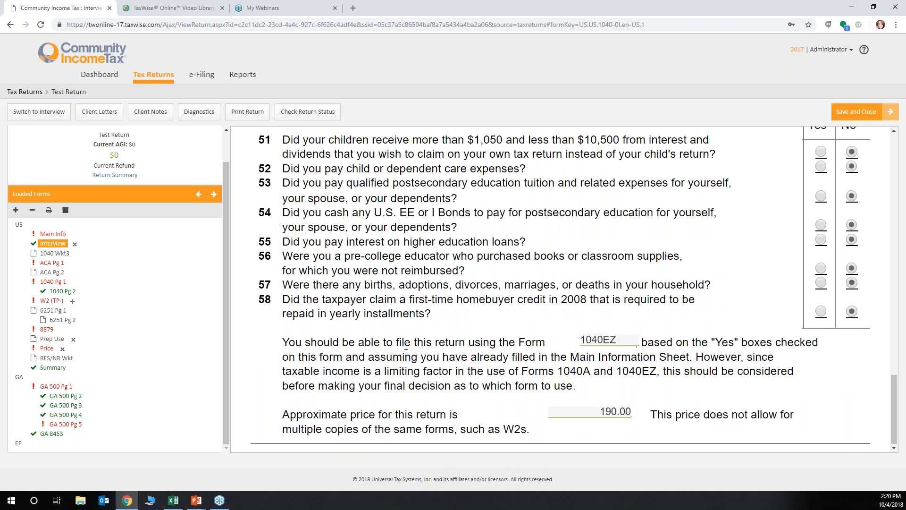
Review the interview questions again from miscellaneous income and forms received through the child, education and homebuyer credit items
{"action": "scroll", "coordinate": [406, 347], "scroll_direction": "up", "scroll_amount": 6}
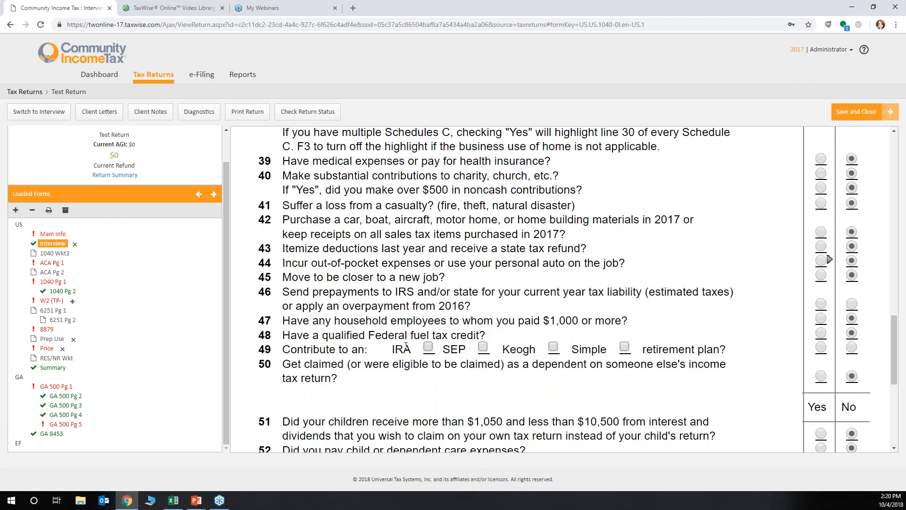
{"action": "scroll", "coordinate": [622, 262], "scroll_direction": "up", "scroll_amount": 1}
{"action": "scroll", "coordinate": [622, 262], "scroll_direction": "up", "scroll_amount": 2}
{"action": "scroll", "coordinate": [564, 289], "scroll_direction": "up", "scroll_amount": 1}
{"action": "scroll", "coordinate": [829, 401], "scroll_direction": "up", "scroll_amount": 3}
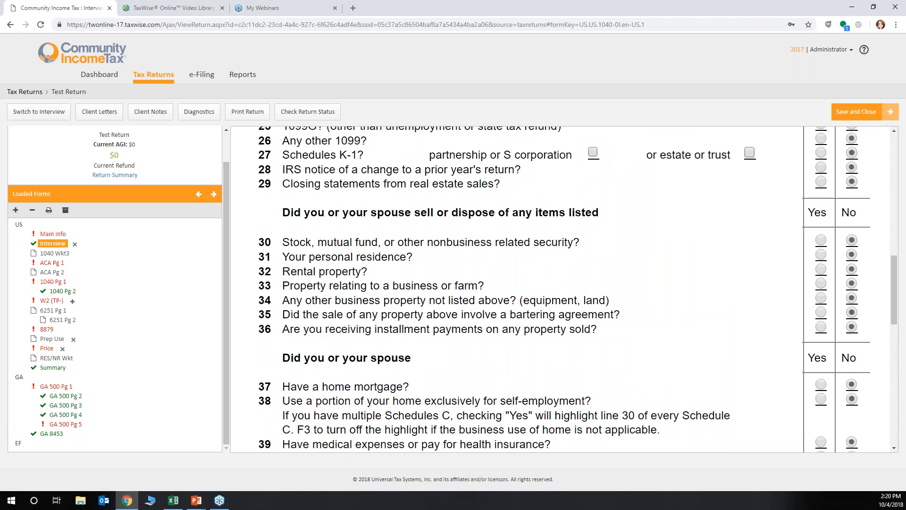
{"action": "scroll", "coordinate": [578, 289], "scroll_direction": "up", "scroll_amount": 4}
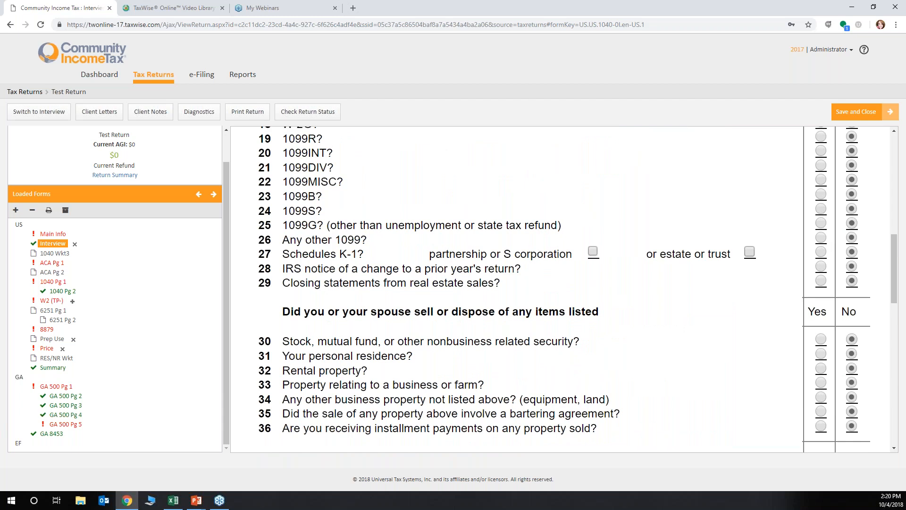
{"action": "scroll", "coordinate": [564, 289], "scroll_direction": "up", "scroll_amount": 2}
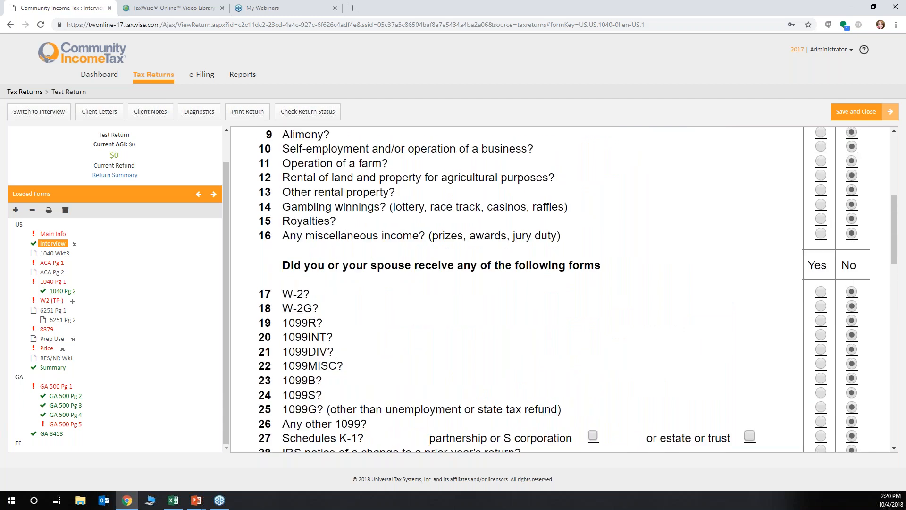
{"action": "scroll", "coordinate": [565, 290], "scroll_direction": "down", "scroll_amount": 2}
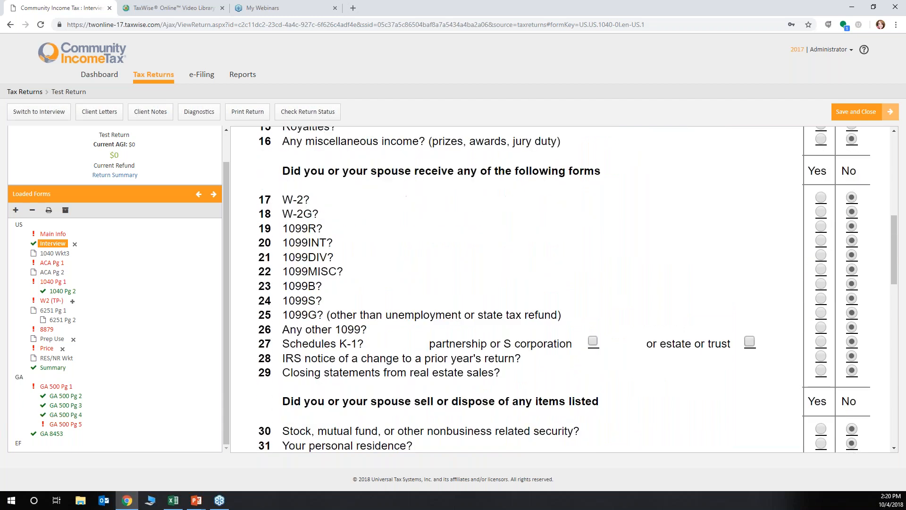
{"action": "scroll", "coordinate": [475, 282], "scroll_direction": "down", "scroll_amount": 3}
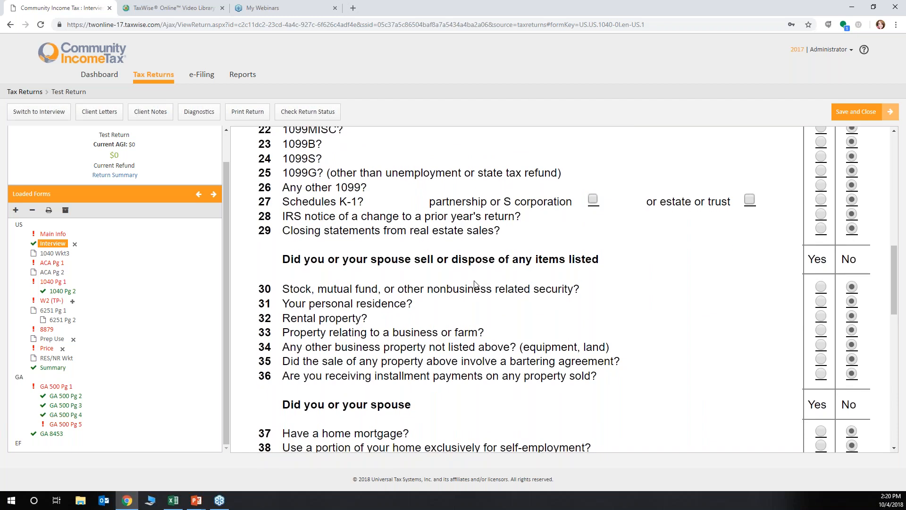
{"action": "scroll", "coordinate": [475, 283], "scroll_direction": "down", "scroll_amount": 3}
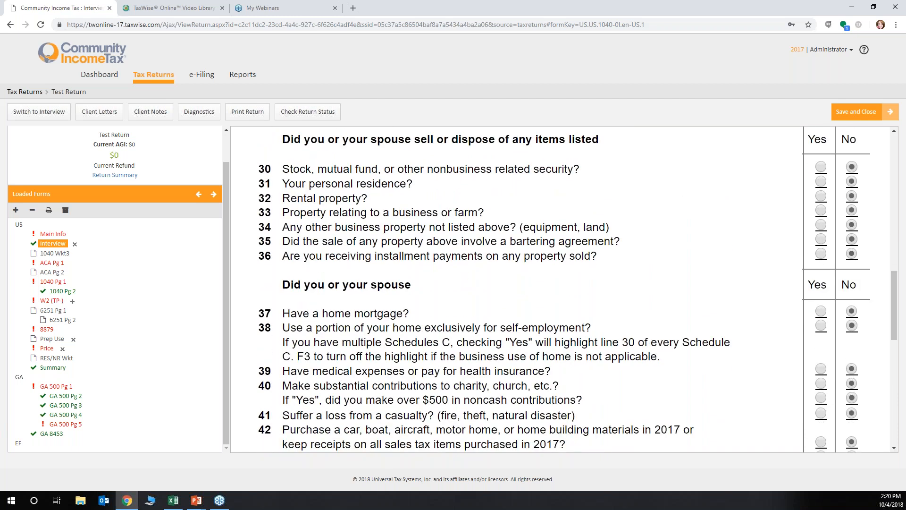
{"action": "scroll", "coordinate": [830, 354], "scroll_direction": "down", "scroll_amount": 2}
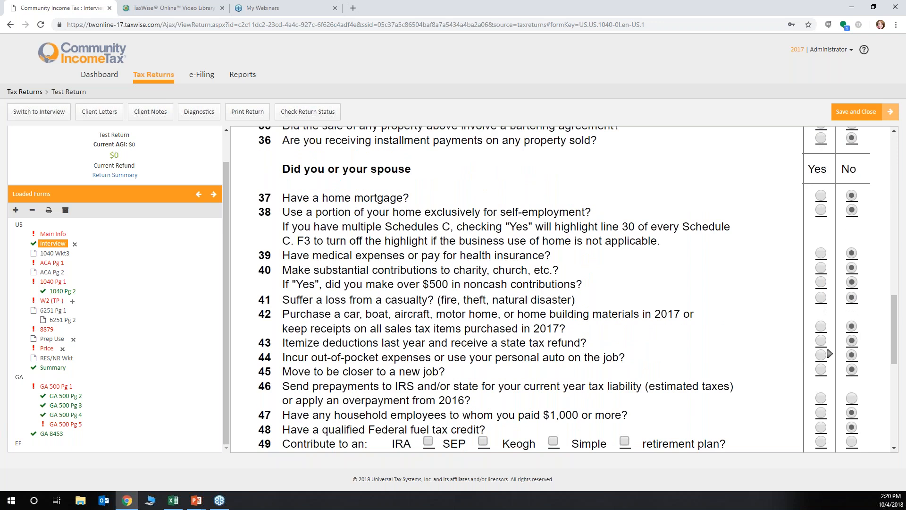
{"action": "scroll", "coordinate": [830, 354], "scroll_direction": "down", "scroll_amount": 3}
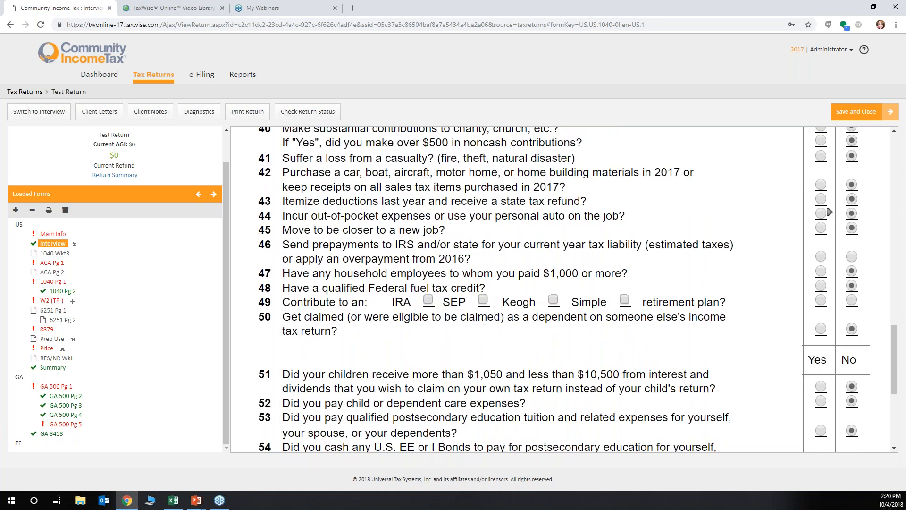
{"action": "scroll", "coordinate": [829, 212], "scroll_direction": "down", "scroll_amount": 3}
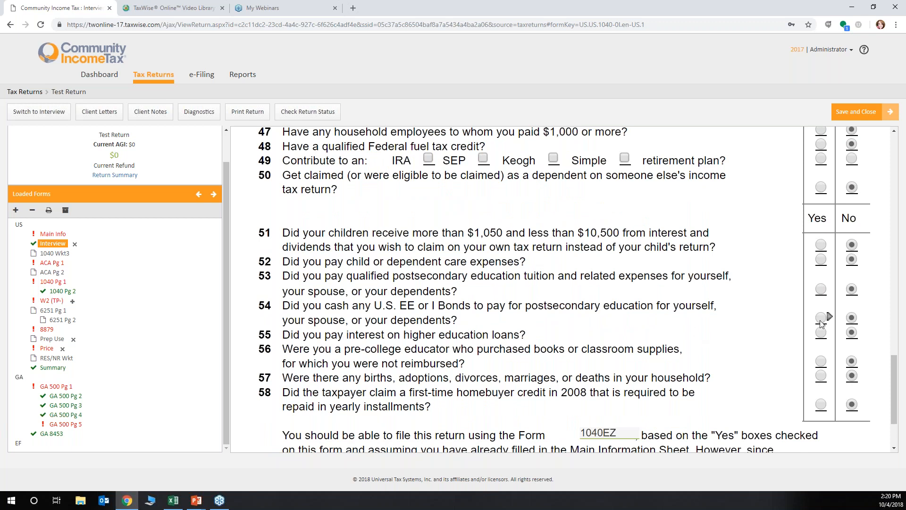
Answer Yes to question 55 on higher education loan interest and open the 1040 Wkt2 student loan worksheet
{"action": "left_click", "coordinate": [823, 334]}
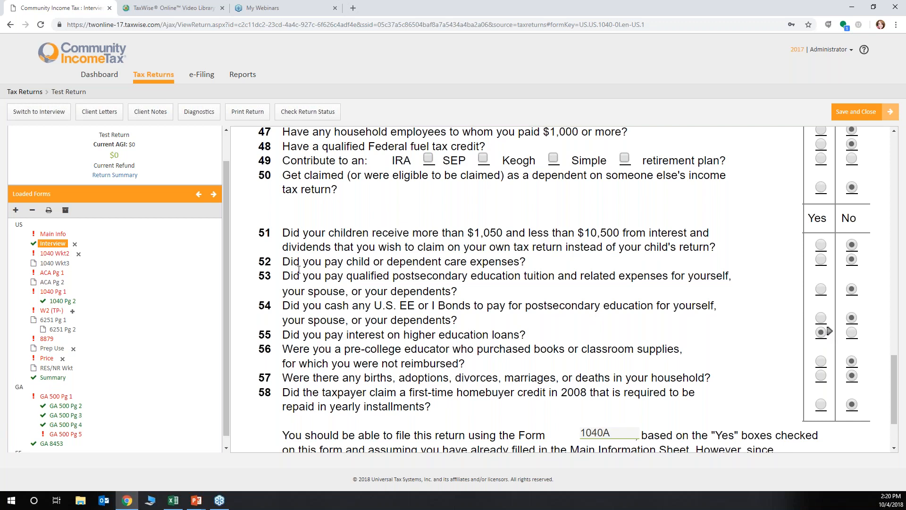
{"action": "left_click", "coordinate": [61, 255]}
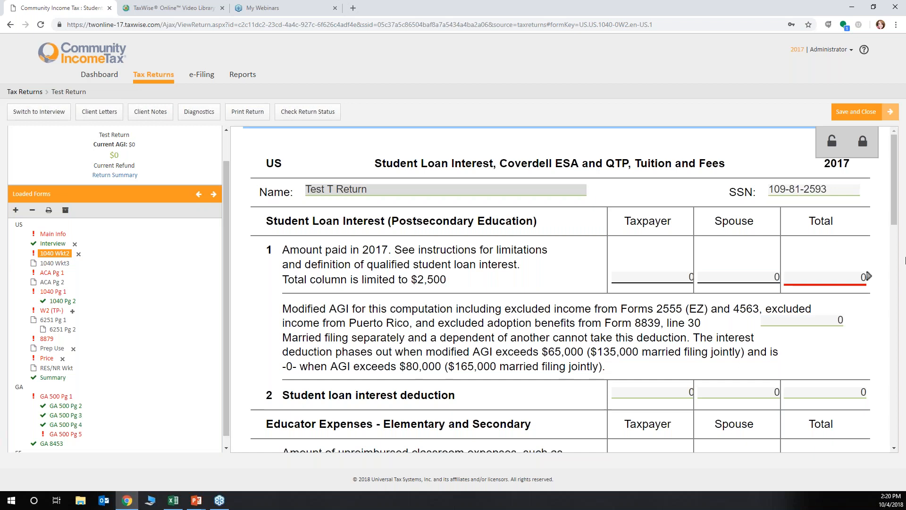
Enter 250 as the taxpayer's student loan interest paid in 2017 on line 1 and dismiss the calculated-entry message
{"action": "left_click", "coordinate": [616, 277]}
{"action": "left_click", "coordinate": [731, 272]}
{"action": "left_click", "coordinate": [665, 277]}
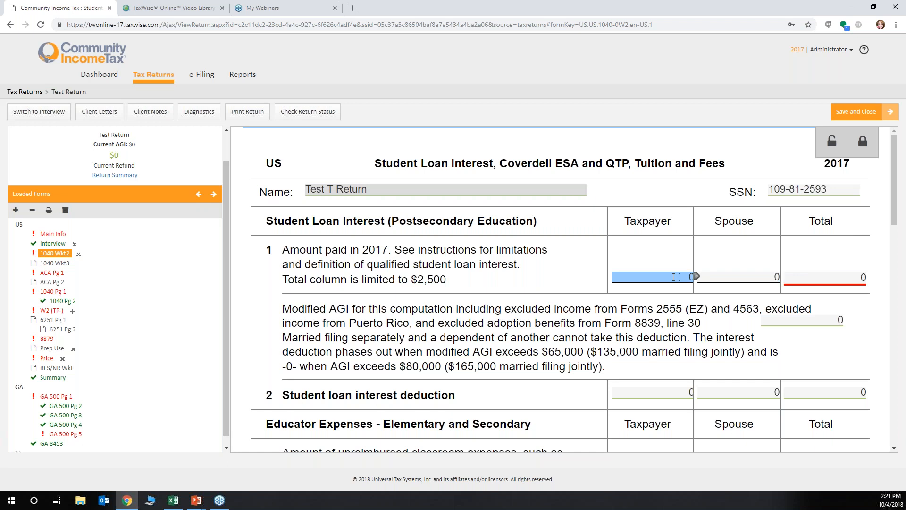
{"action": "type", "text": "250"}
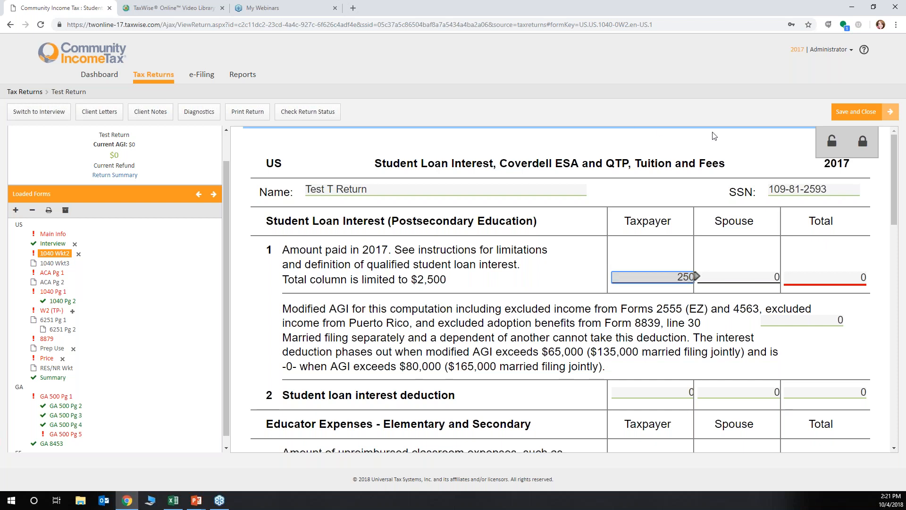
{"action": "left_click", "coordinate": [840, 278]}
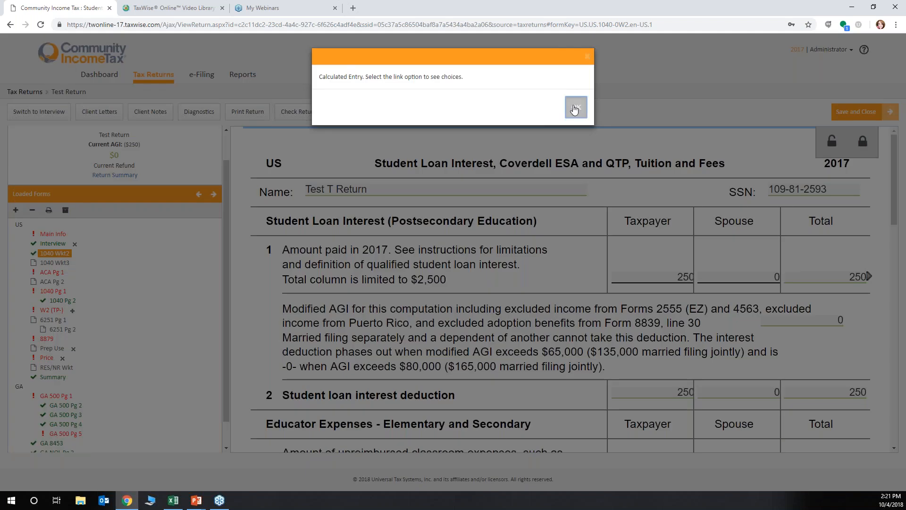
{"action": "left_click", "coordinate": [576, 108]}
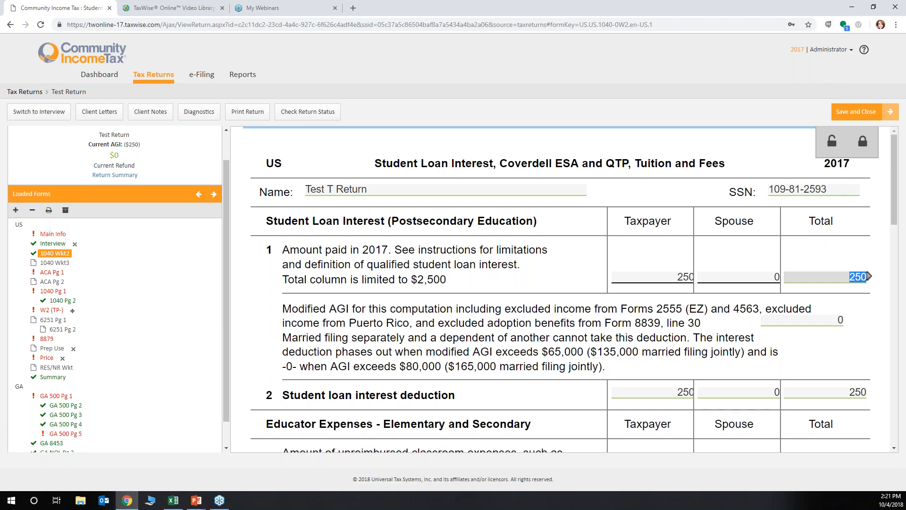
On 1040 Pg 1, check which existing and new forms can be linked to the line 7 wages amount
{"action": "left_click", "coordinate": [53, 293]}
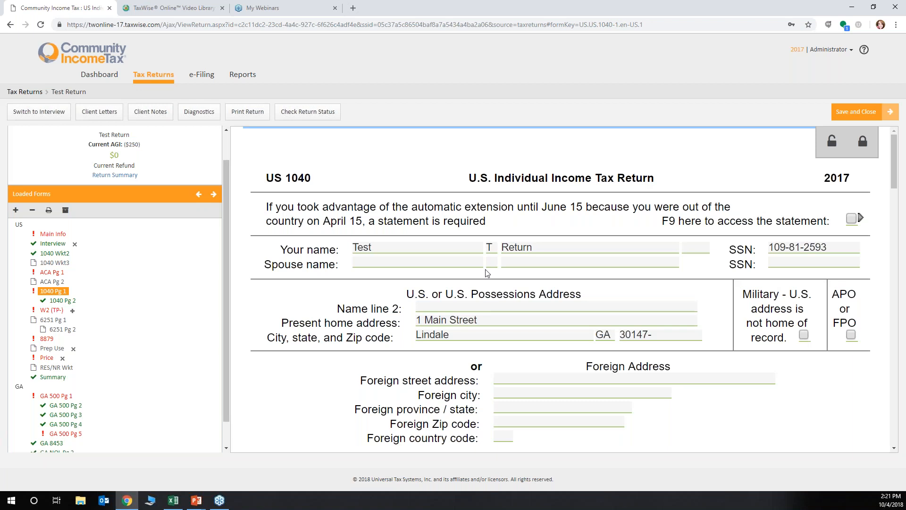
{"action": "scroll", "coordinate": [486, 273], "scroll_direction": "down", "scroll_amount": 8}
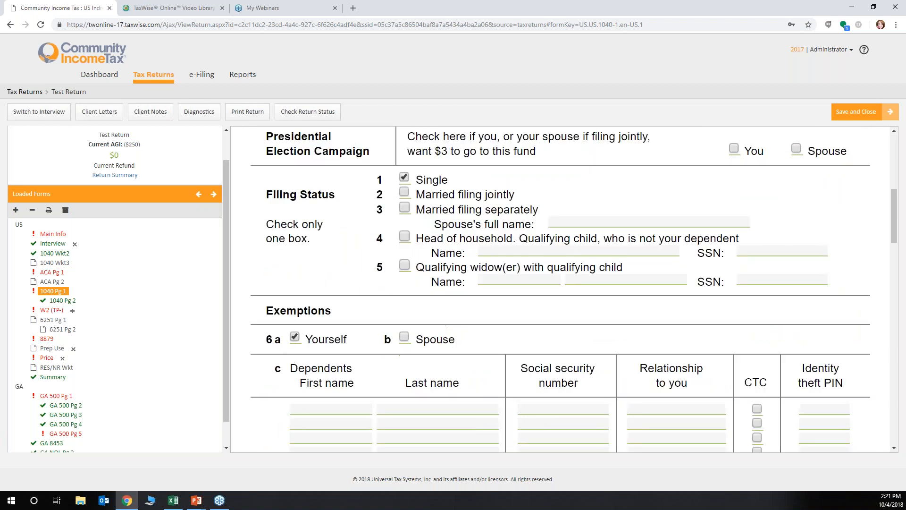
{"action": "scroll", "coordinate": [560, 289], "scroll_direction": "down", "scroll_amount": 9}
{"action": "left_click", "coordinate": [826, 173]}
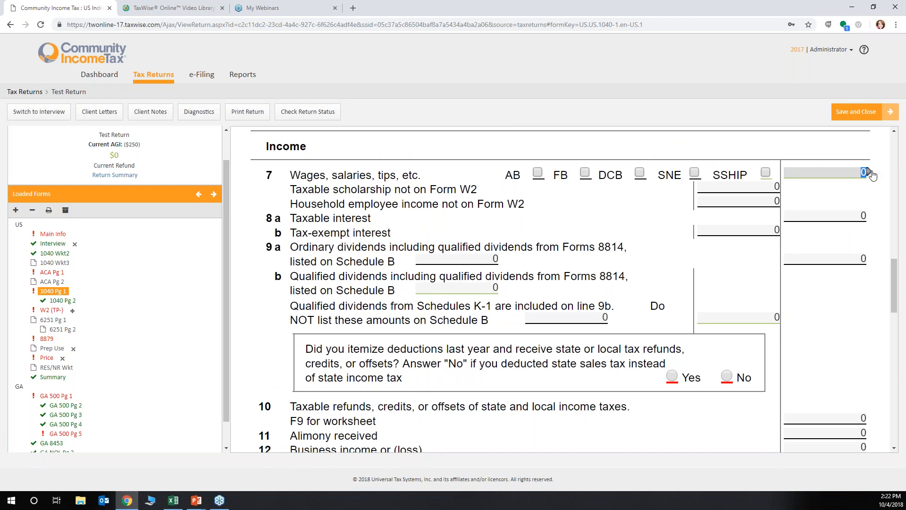
{"action": "mouse_move", "coordinate": [873, 175]}
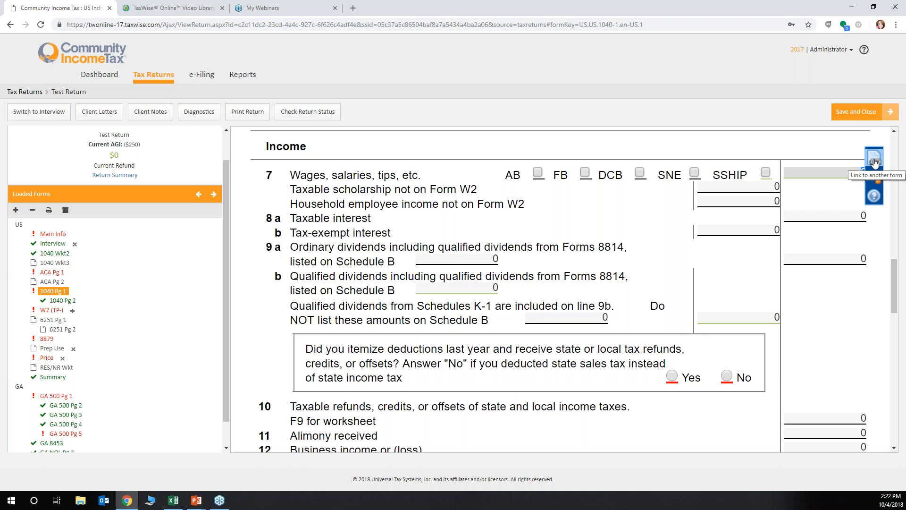
{"action": "left_click", "coordinate": [875, 162]}
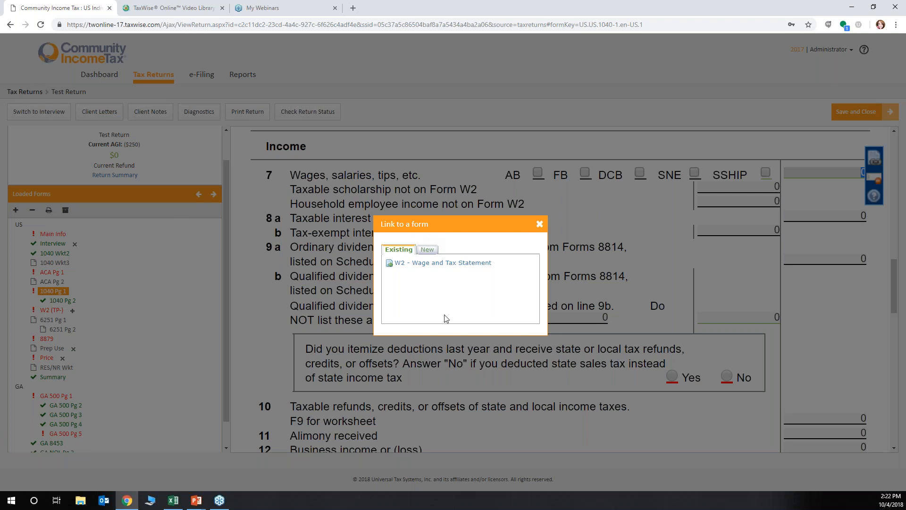
{"action": "left_click", "coordinate": [428, 251]}
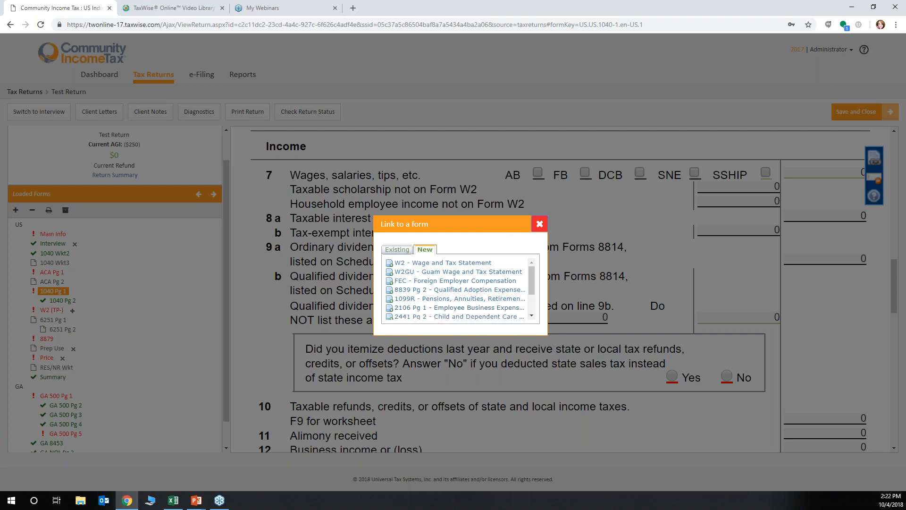
{"action": "left_click", "coordinate": [540, 224]}
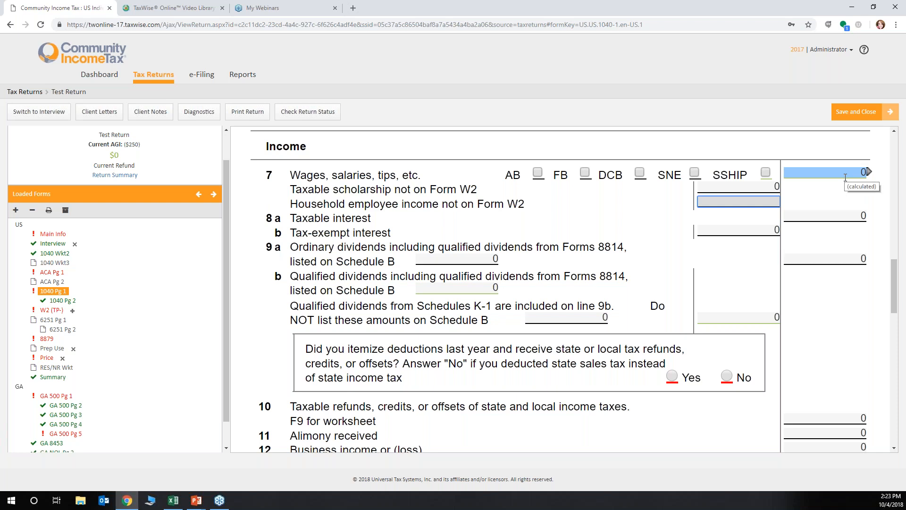
{"action": "key", "text": "Tab"}
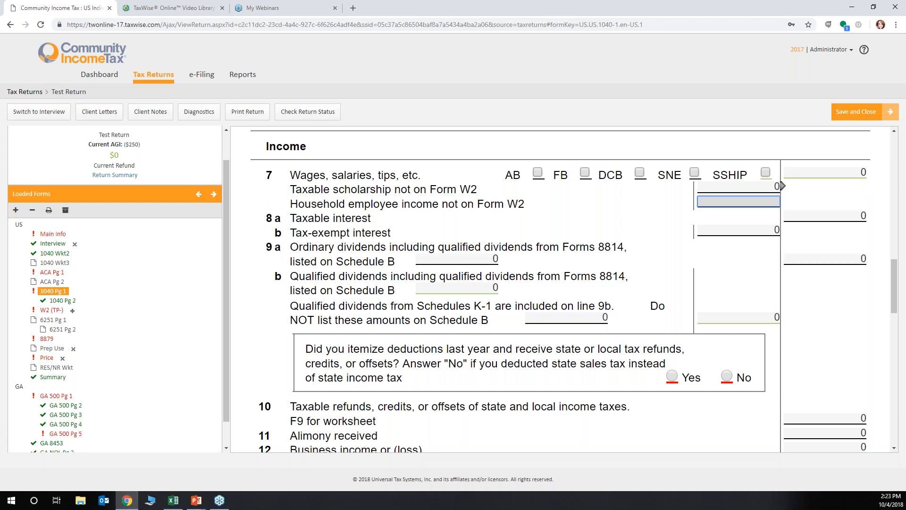
Open the W2 form, assign it to the taxpayer and mark the taxpayer's address as the one shown on the W-2
{"action": "left_click", "coordinate": [51, 310]}
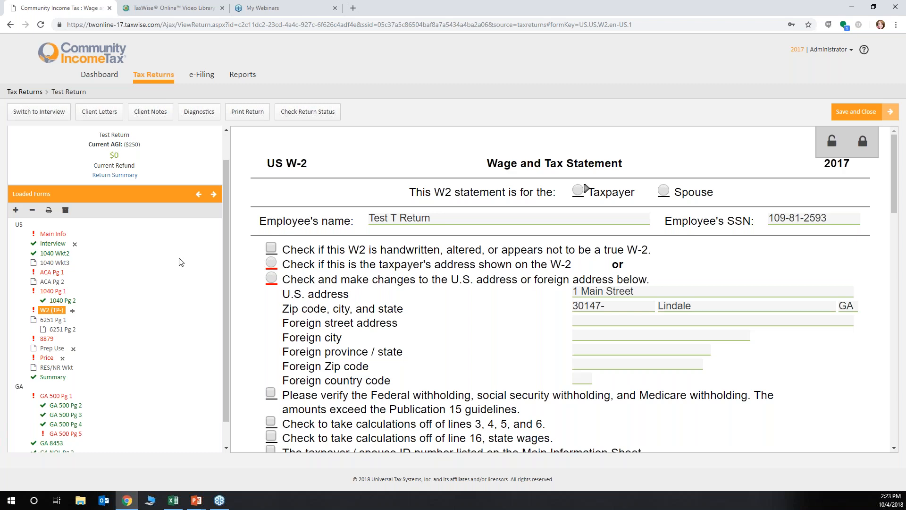
{"action": "left_click", "coordinate": [577, 189]}
{"action": "left_click", "coordinate": [272, 263]}
{"action": "scroll", "coordinate": [273, 265], "scroll_direction": "down", "scroll_amount": 5}
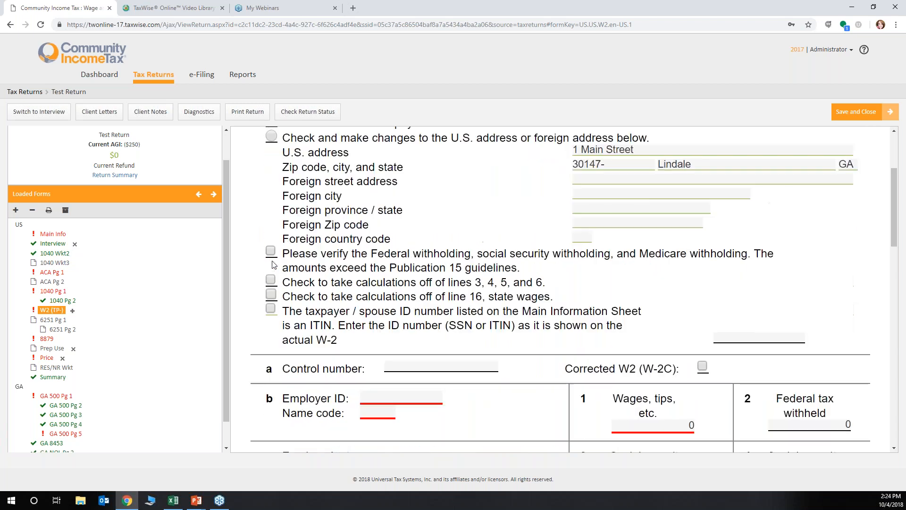
Enter the employer ID number in box b of the W2
{"action": "left_click", "coordinate": [383, 305]}
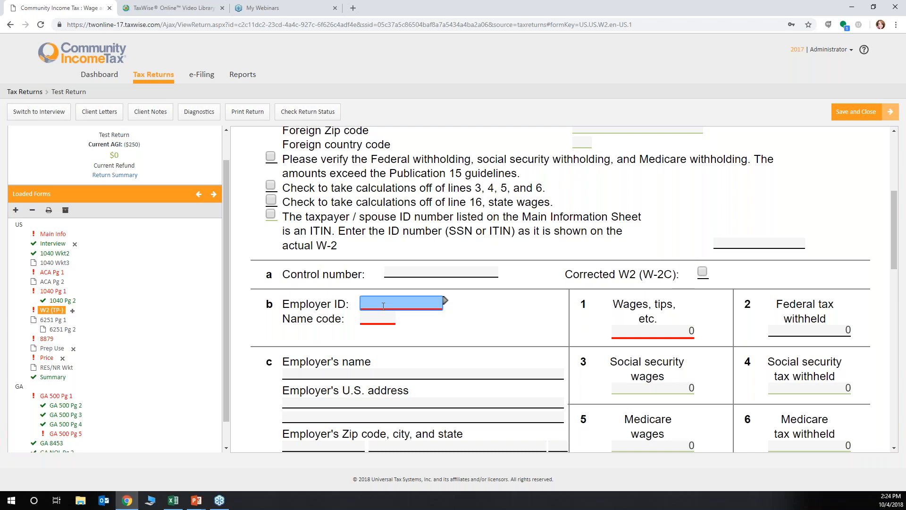
{"action": "key", "text": "Tab"}
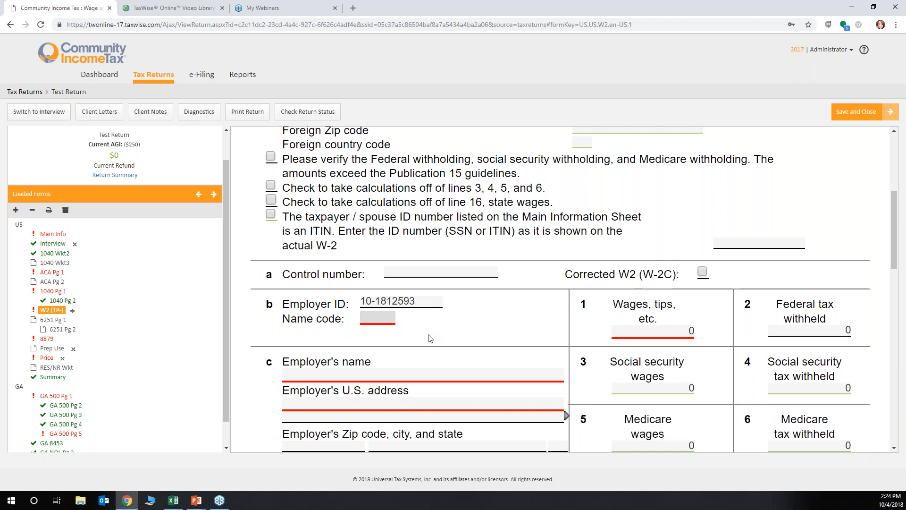
Enter Westminster as the employer's name in box c
{"action": "left_click", "coordinate": [311, 373]}
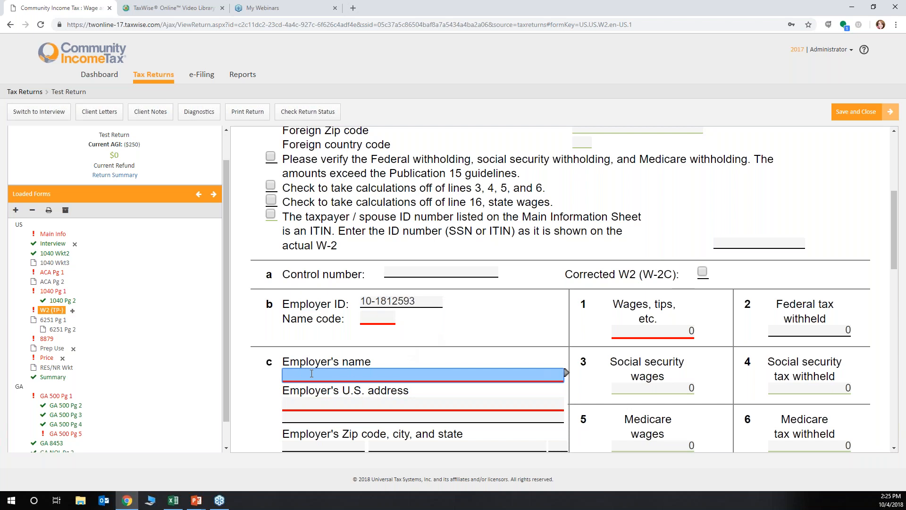
{"action": "type", "text": "Westminster"}
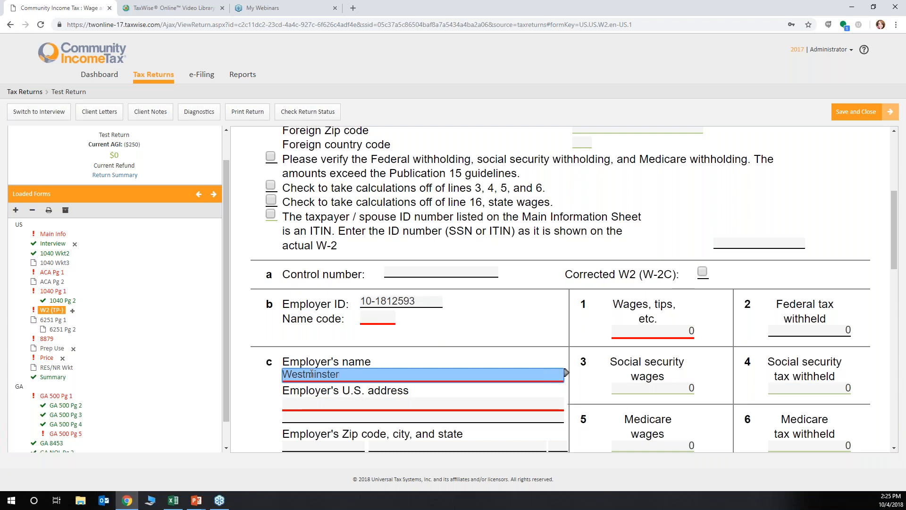
{"action": "key", "text": "Tab"}
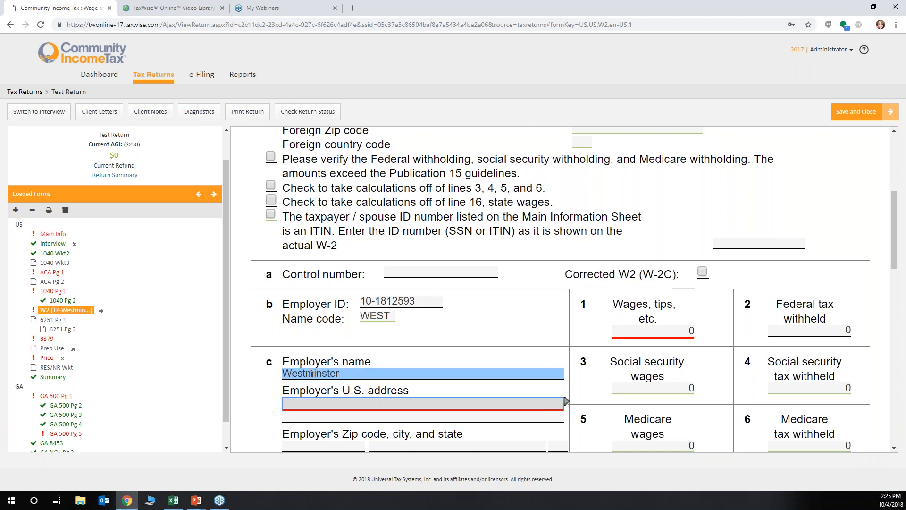
Fill in the employer's U.S. street address, correcting the spelling, and enter the employer's Zip code
{"action": "type", "text": "874 Main stret"}
{"action": "key", "text": "BackSpace"}
{"action": "key", "text": "BackSpace"}
{"action": "type", "text": "rett"}
{"action": "key", "text": "Tab"}
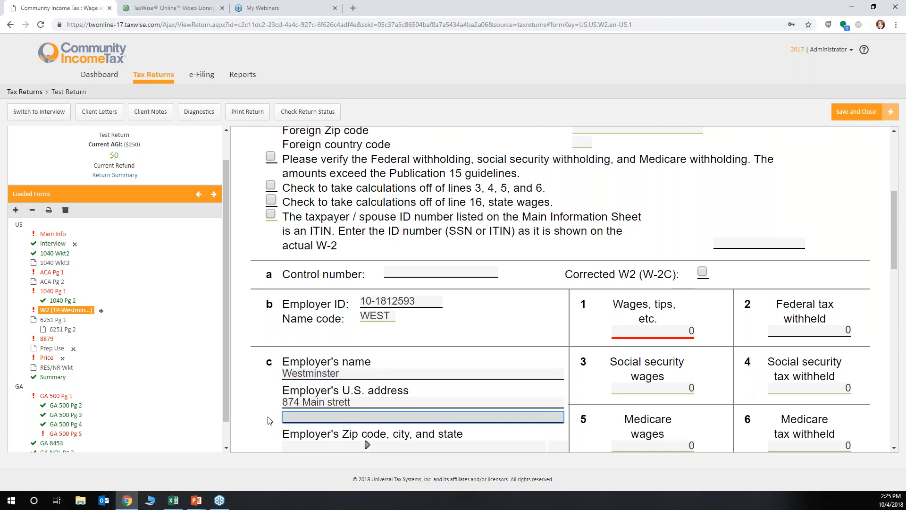
{"action": "double_click", "coordinate": [346, 402]}
{"action": "type", "text": "Street"}
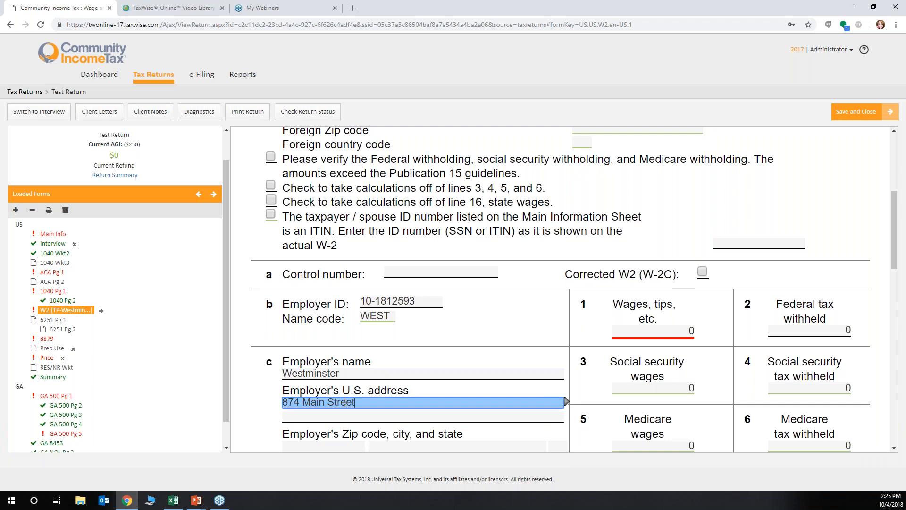
{"action": "key", "text": "Tab"}
{"action": "key", "text": "Tab"}
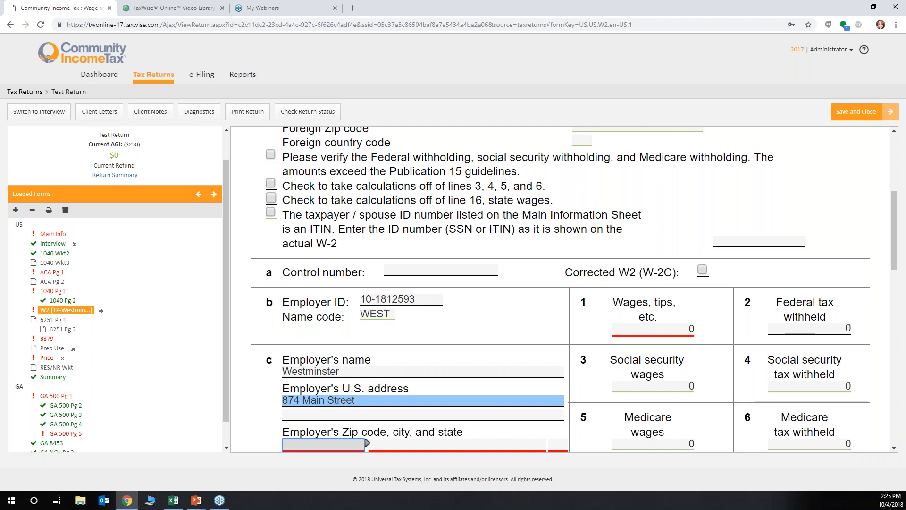
{"action": "type", "text": "30165-"}
{"action": "key", "text": "Tab"}
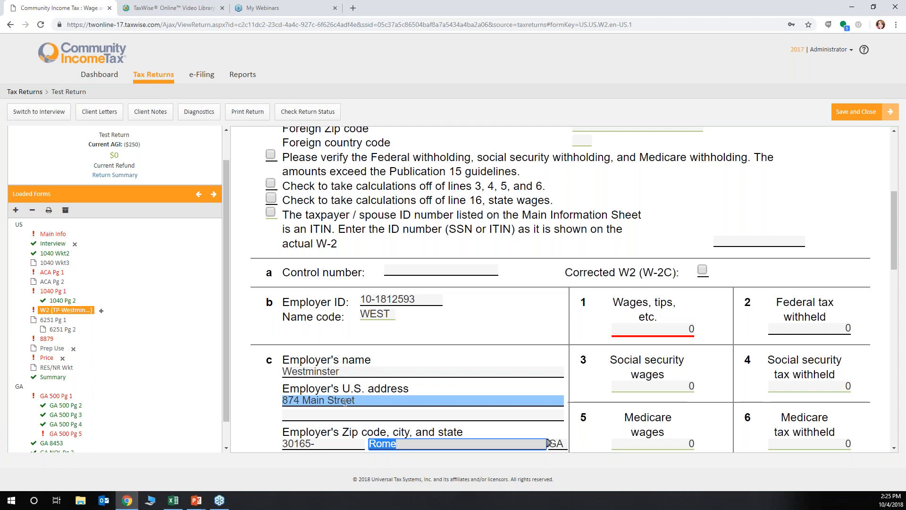
Enter 38521.43 as the wages, tips and other compensation in box 1
{"action": "left_click", "coordinate": [692, 329]}
{"action": "type", "text": "38"}
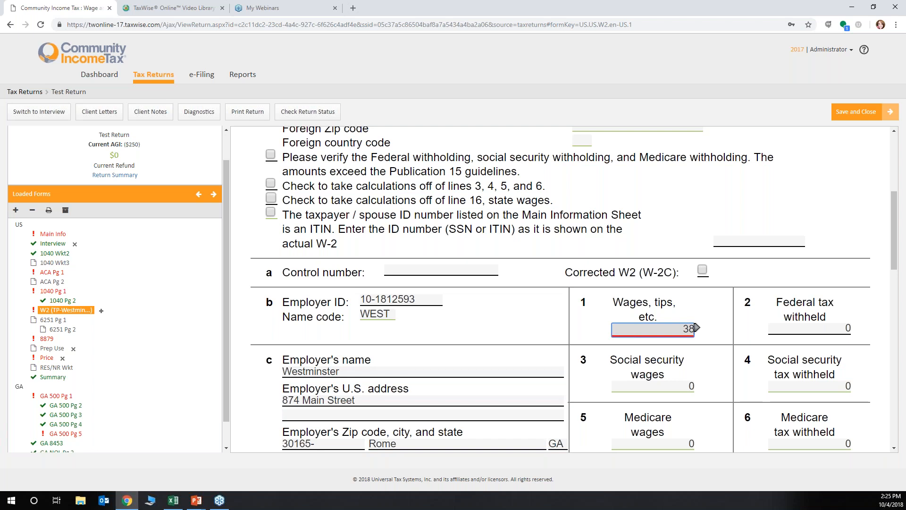
{"action": "type", "text": "521.43"}
{"action": "key", "text": "Tab"}
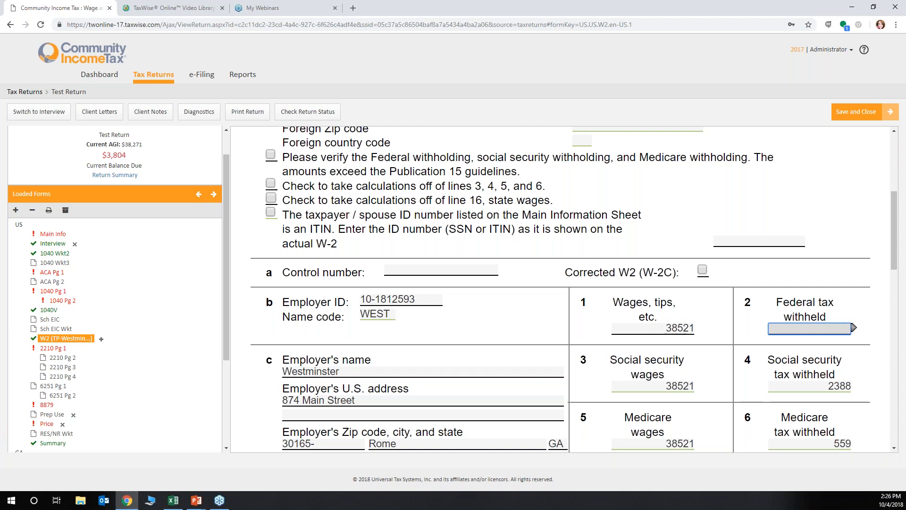
Set the federal tax withheld in box 2 to 3944.05
{"action": "type", "text": "344455"}
{"action": "key", "text": "Tab"}
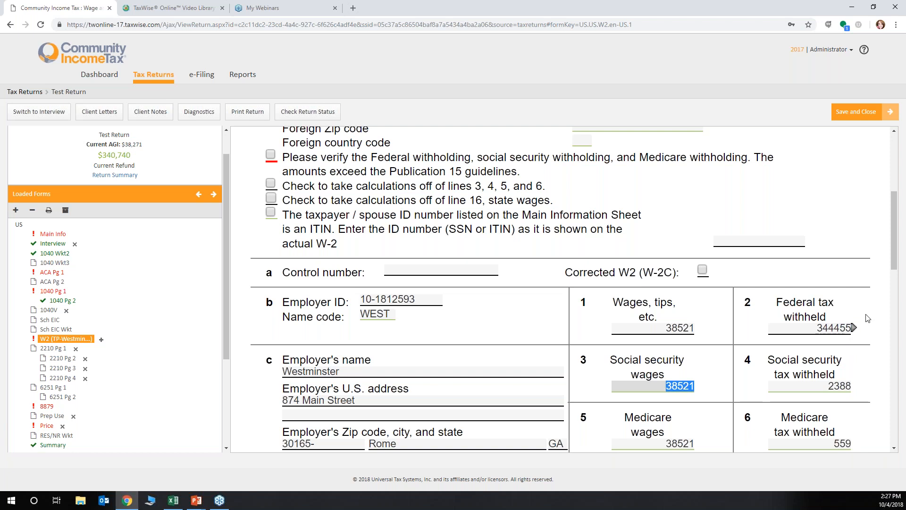
{"action": "left_click", "coordinate": [830, 329]}
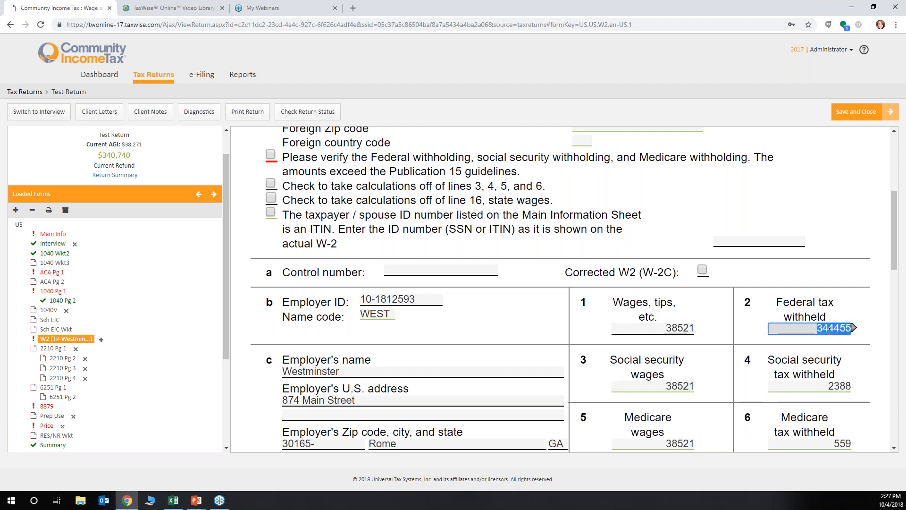
{"action": "type", "text": "3944.05"}
{"action": "key", "text": "Tab"}
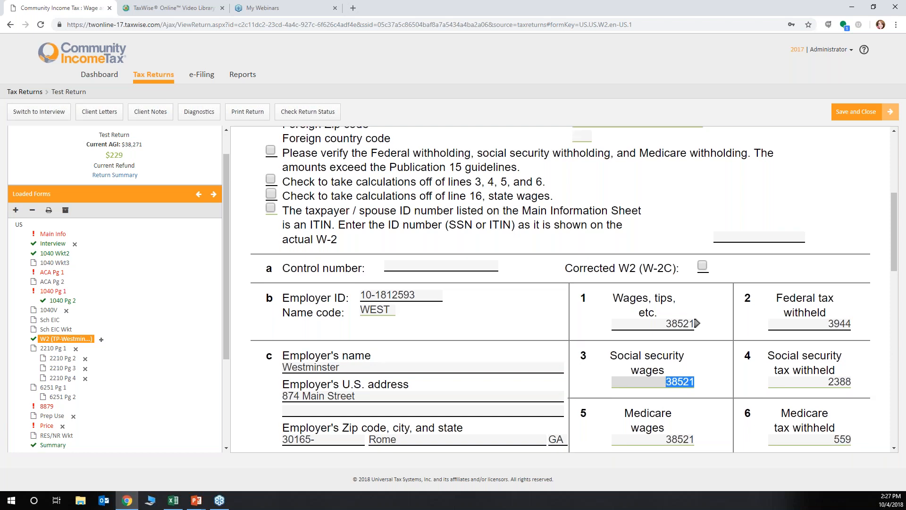
Enter code dd with an amount of 8315.34 on the first line of box 12
{"action": "scroll", "coordinate": [697, 327], "scroll_direction": "down", "scroll_amount": 10}
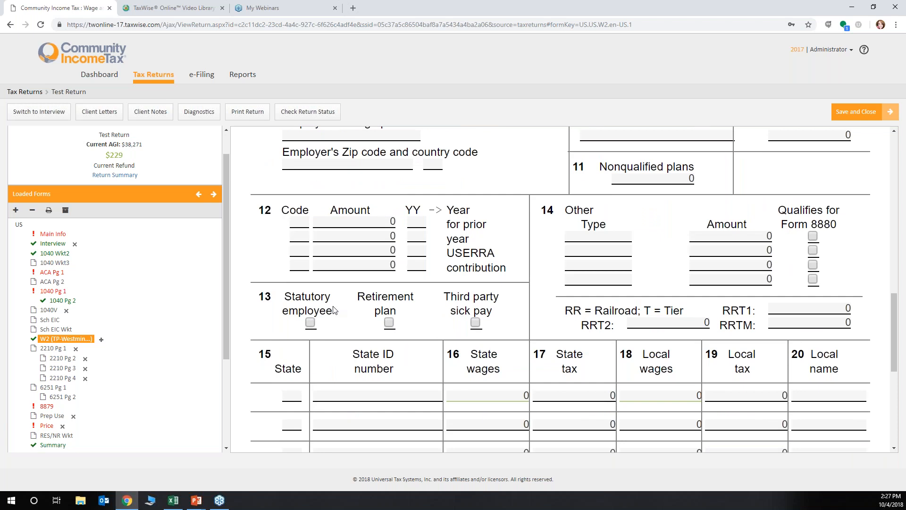
{"action": "left_click", "coordinate": [306, 220]}
{"action": "type", "text": "dd"}
{"action": "key", "text": "Tab"}
{"action": "type", "text": "8315.34"}
{"action": "key", "text": "Tab"}
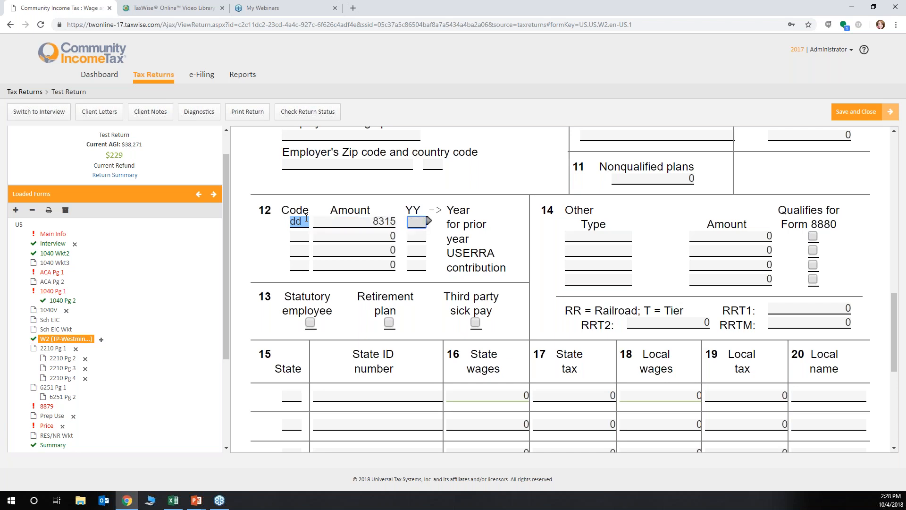
Enter GA as the state on the first line of box 15
{"action": "left_click", "coordinate": [285, 401]}
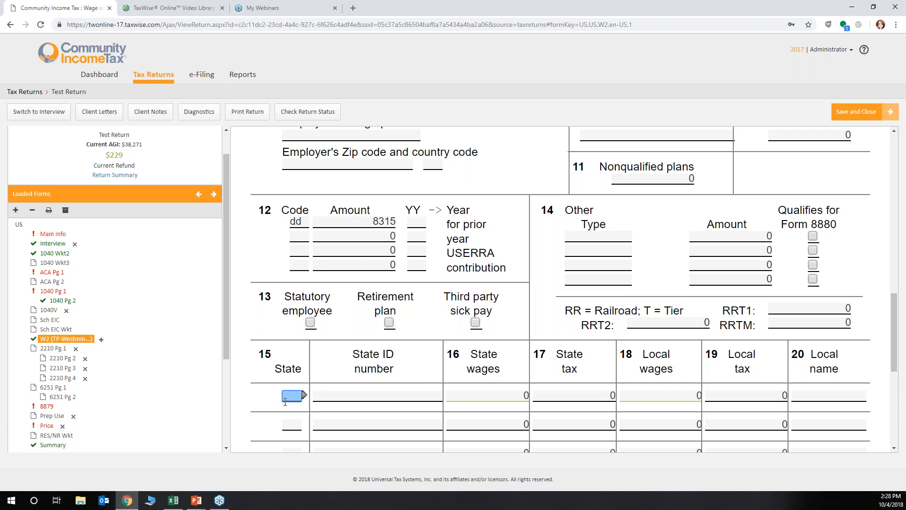
{"action": "type", "text": "GA"}
{"action": "key", "text": "Tab"}
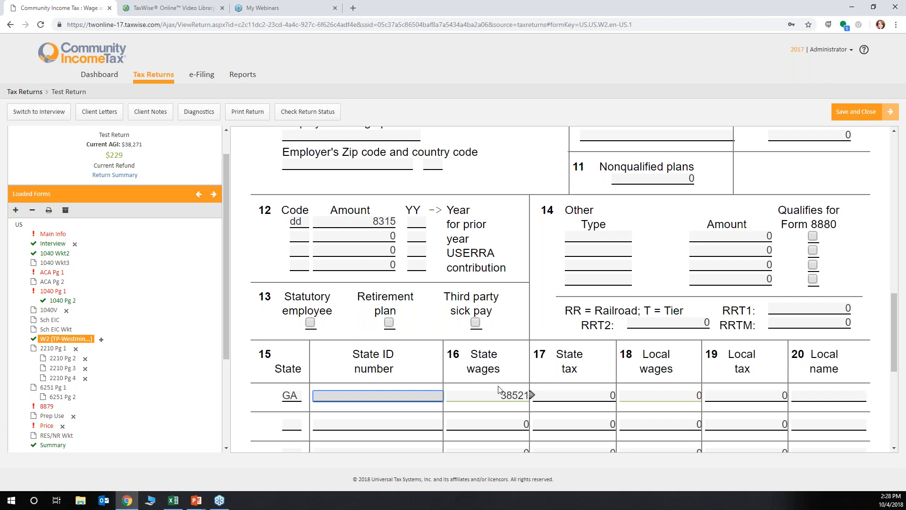
{"action": "scroll", "coordinate": [510, 390], "scroll_direction": "up", "scroll_amount": 10}
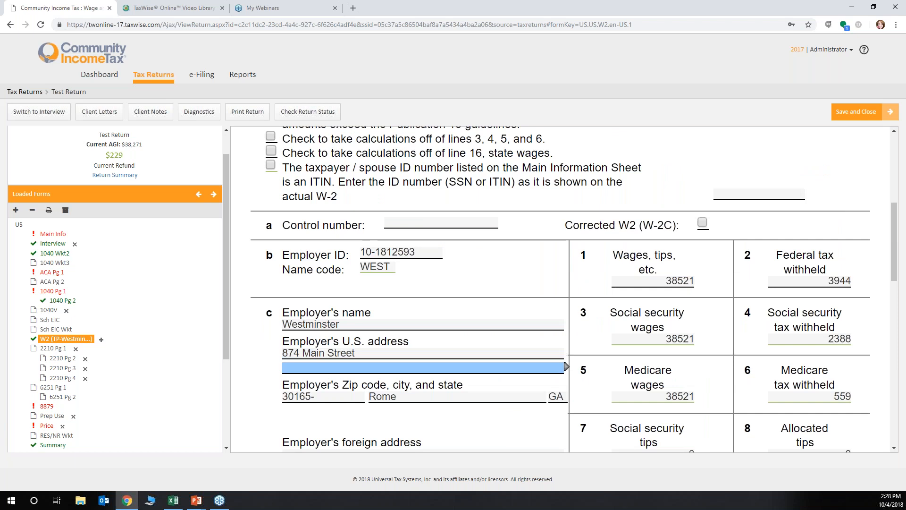
Enter the employer's state ID number on the GA line of box 15
{"action": "scroll", "coordinate": [493, 385], "scroll_direction": "down", "scroll_amount": 7}
{"action": "scroll", "coordinate": [493, 384], "scroll_direction": "down", "scroll_amount": 2}
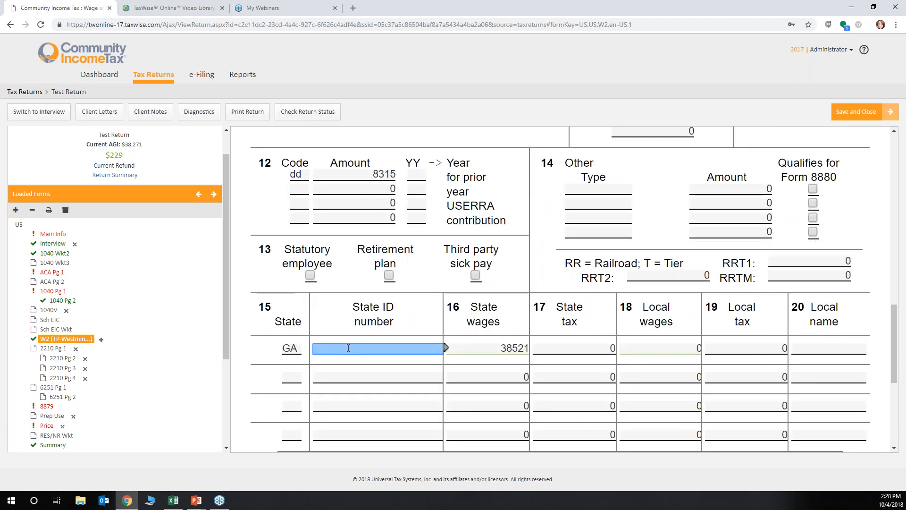
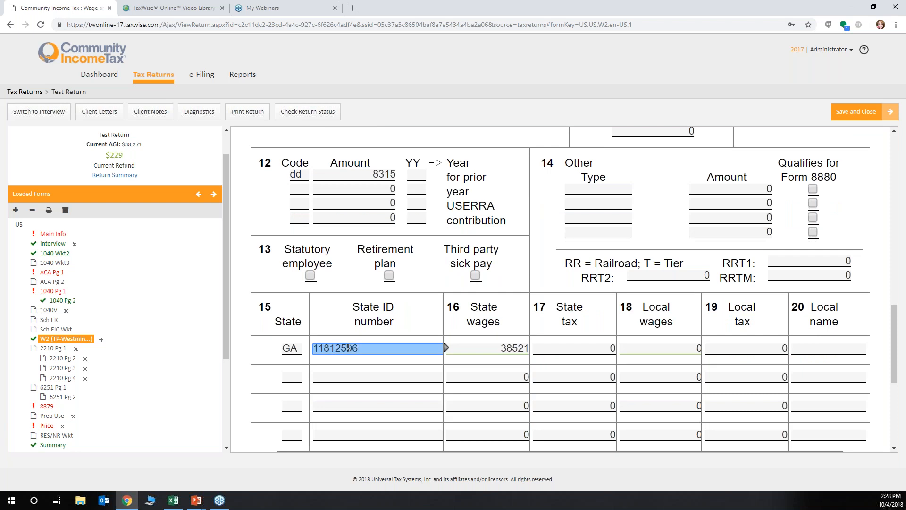
{"action": "key", "text": "Tab"}
{"action": "key", "text": "Tab"}
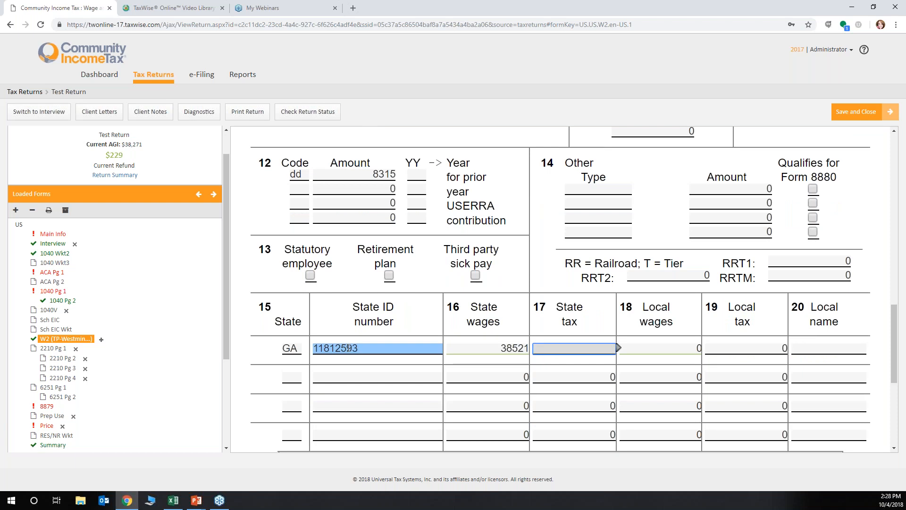
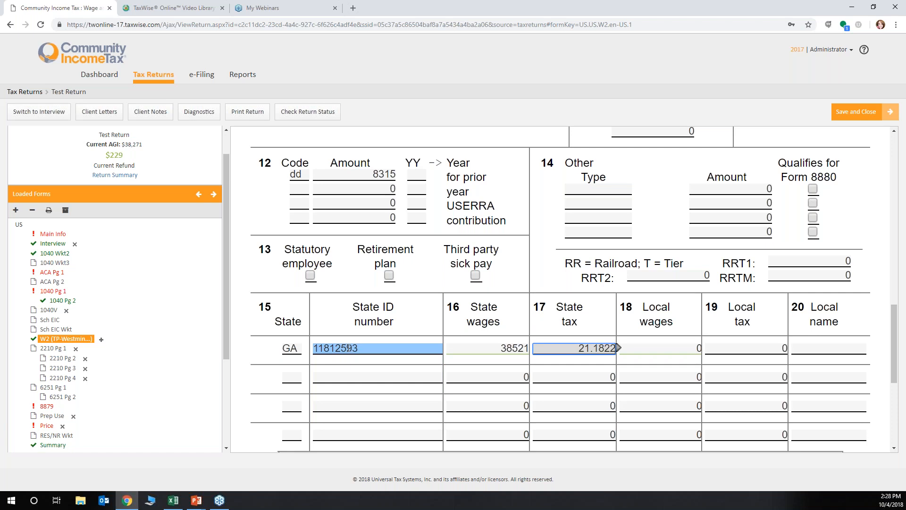
{"action": "key", "text": "BackSpace"}
{"action": "key", "text": "BackSpace"}
{"action": "key", "text": "BackSpace"}
{"action": "key", "text": "BackSpace"}
{"action": "key", "text": "BackSpace"}
{"action": "key", "text": "BackSpace"}
{"action": "key", "text": "BackSpace"}
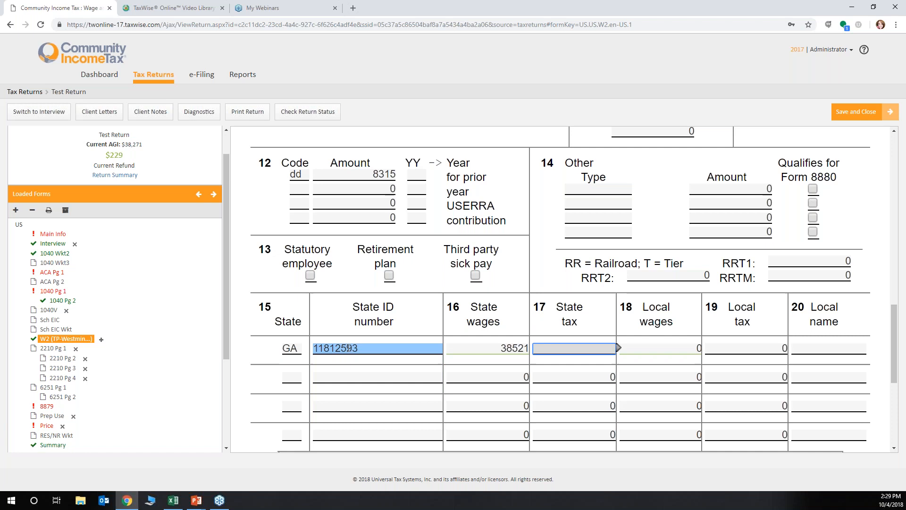
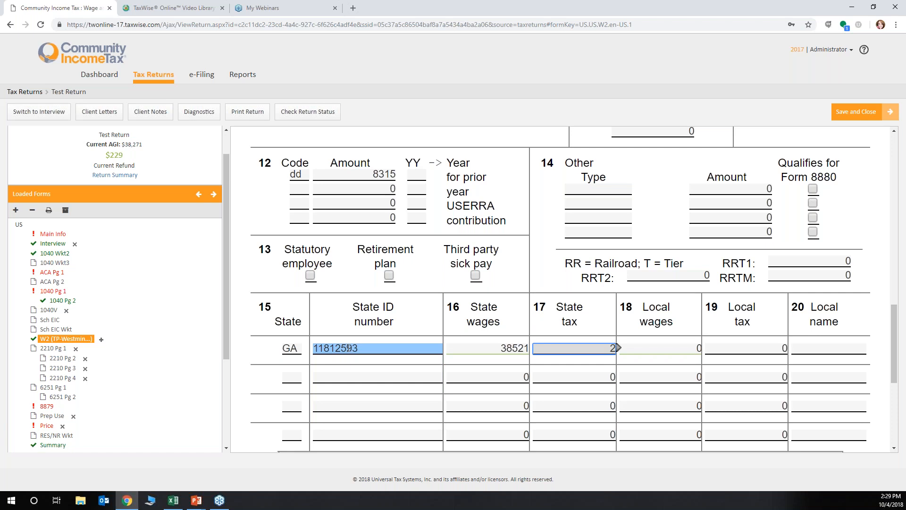
{"action": "key", "text": "BackSpace"}
Set the GA state tax in box 17 to 2155.18
{"action": "type", "text": "2155.18"}
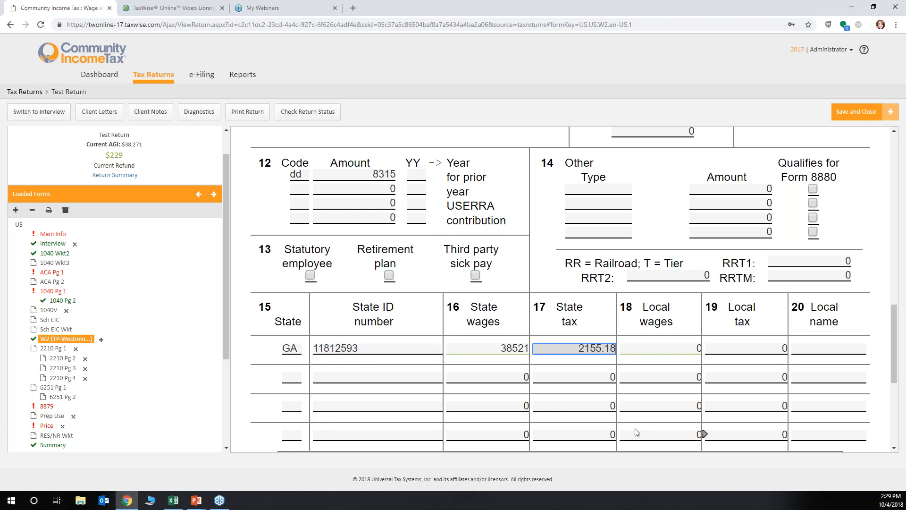
{"action": "key", "text": "Tab"}
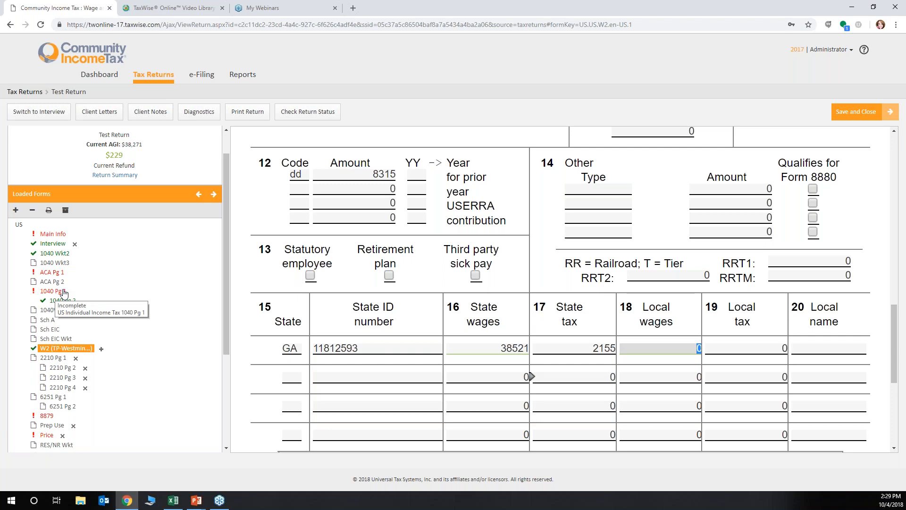
On ACA Pg 1, answer No to Marketplace insurance and to exemptions, and mark the taxpayer as covered or exempt for all 12 months
{"action": "left_click", "coordinate": [52, 272]}
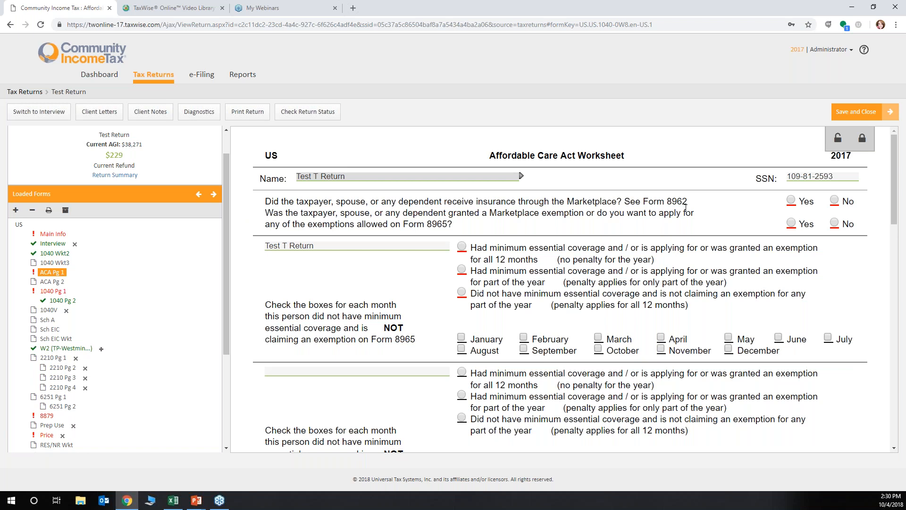
{"action": "left_click", "coordinate": [836, 201]}
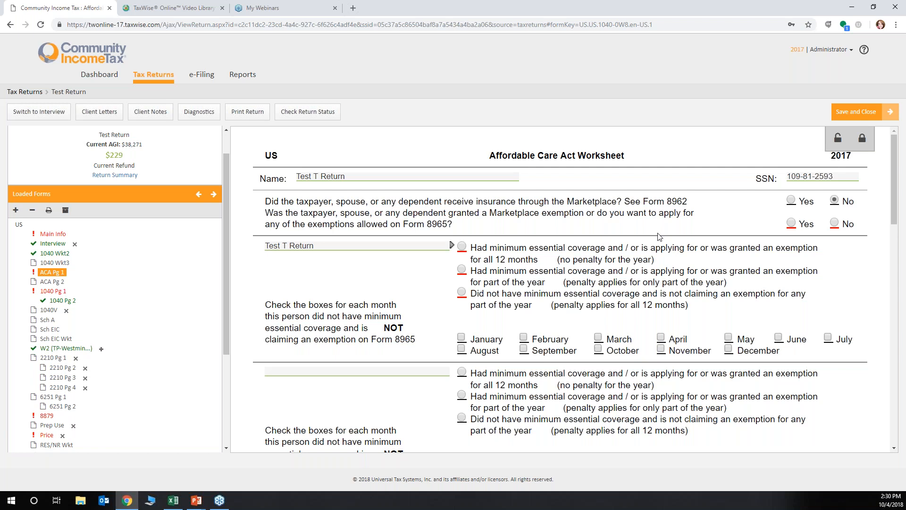
{"action": "left_click", "coordinate": [834, 223]}
{"action": "left_click", "coordinate": [463, 248]}
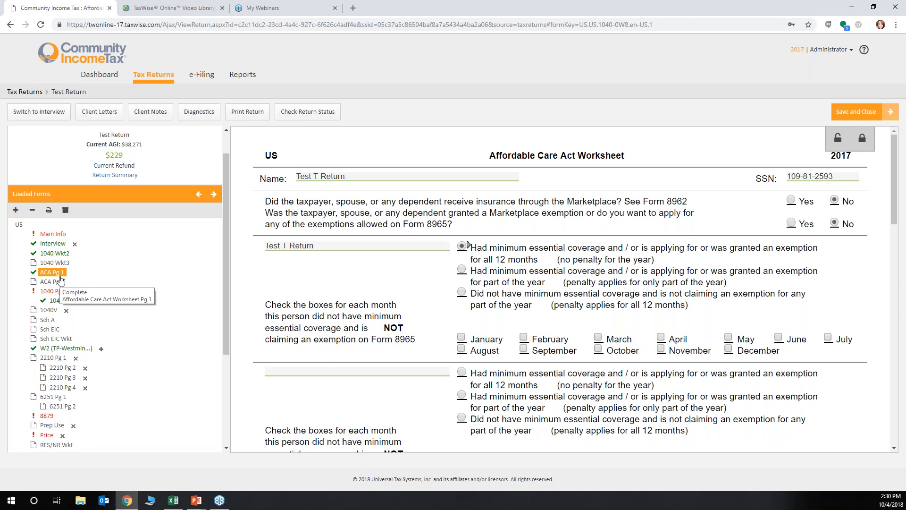
Enter the PTIN in the Electronic Return Originator information of form 8879
{"action": "scroll", "coordinate": [57, 307], "scroll_direction": "down", "scroll_amount": 2}
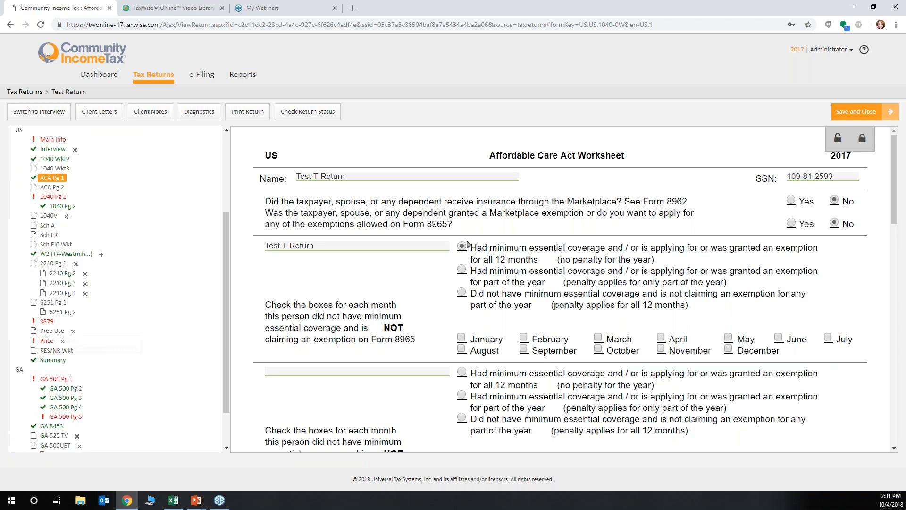
{"action": "left_click", "coordinate": [47, 321]}
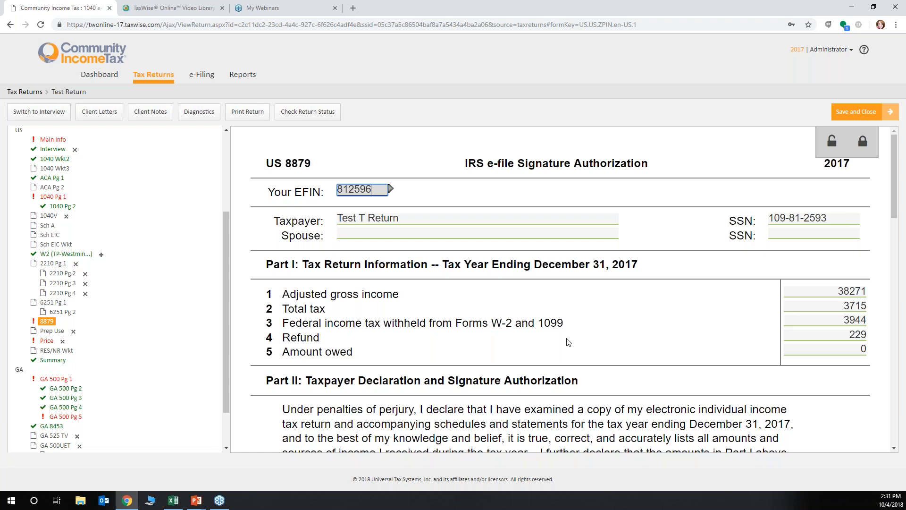
{"action": "scroll", "coordinate": [566, 340], "scroll_direction": "down", "scroll_amount": 2}
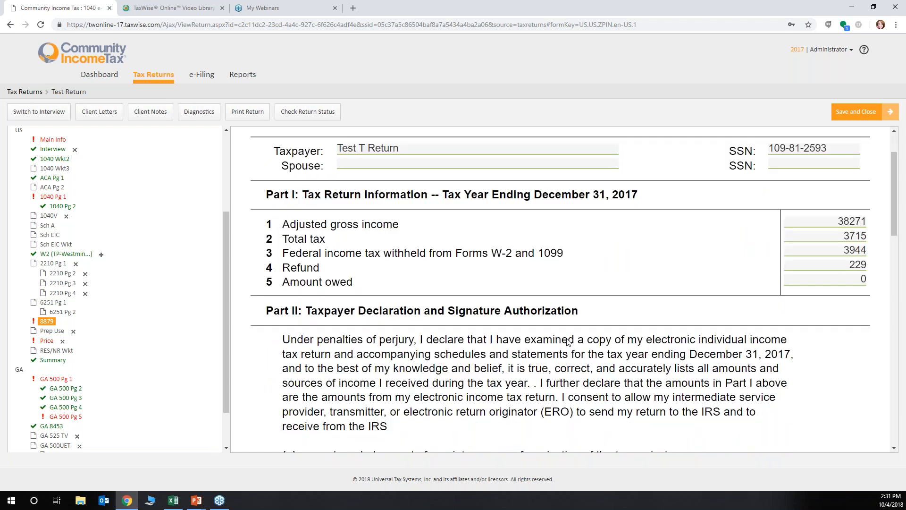
{"action": "scroll", "coordinate": [568, 340], "scroll_direction": "down", "scroll_amount": 10}
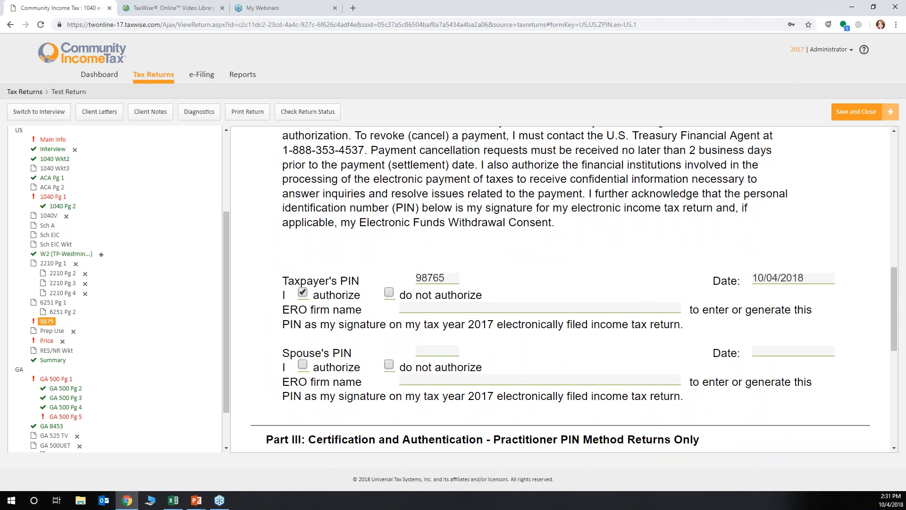
{"action": "scroll", "coordinate": [683, 284], "scroll_direction": "down", "scroll_amount": 2}
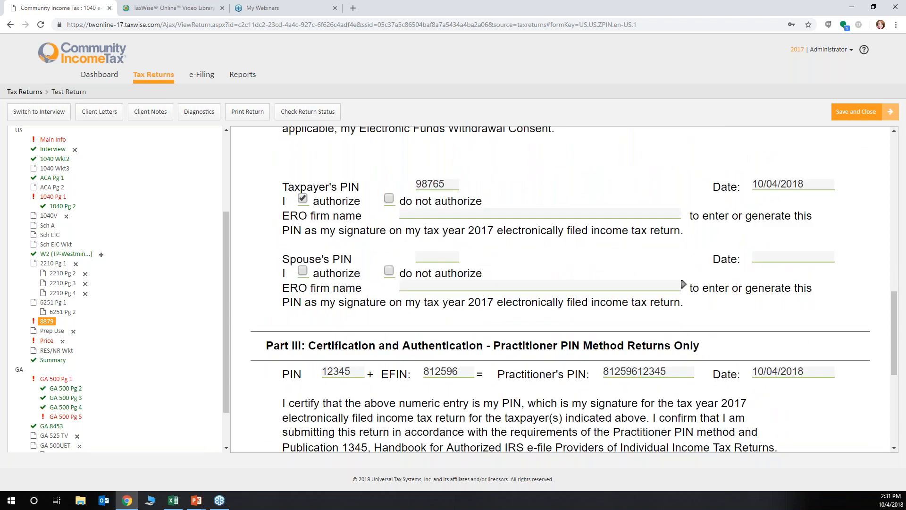
{"action": "scroll", "coordinate": [683, 284], "scroll_direction": "down", "scroll_amount": 6}
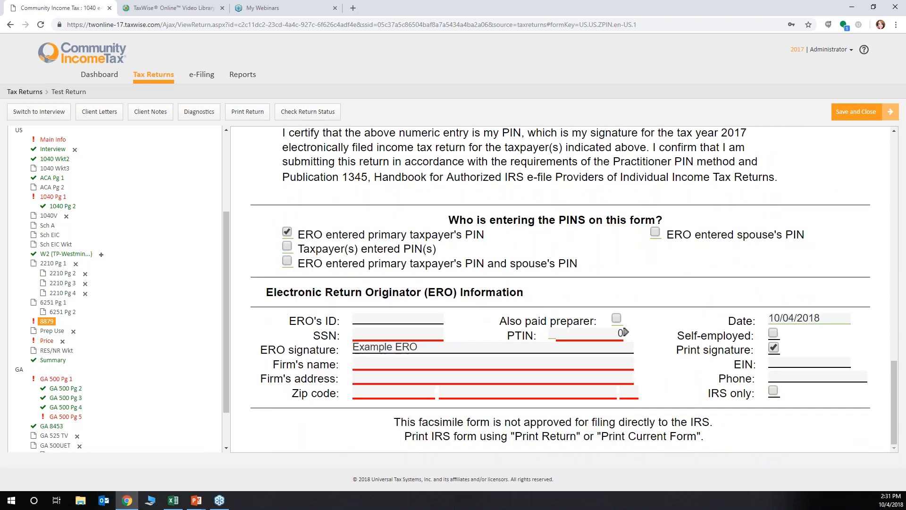
{"action": "left_click", "coordinate": [564, 332]}
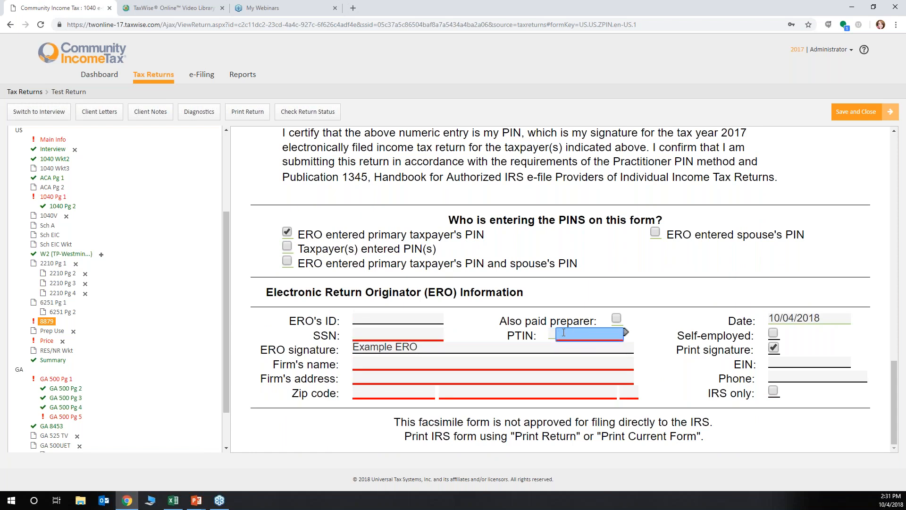
{"action": "type", "text": "12345678"}
Enter CIT as the ERO firm's name and fill in the firm's EIN
{"action": "left_click", "coordinate": [362, 366]}
{"action": "type", "text": "CIT"}
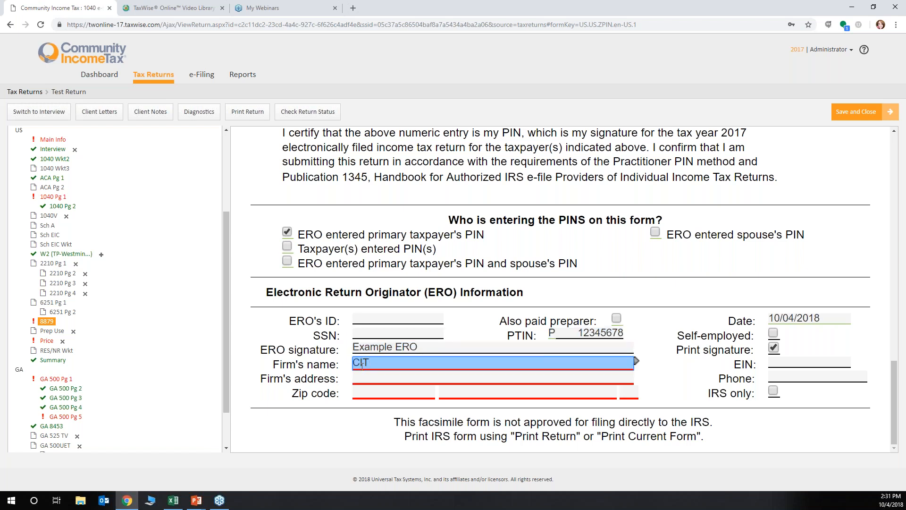
{"action": "key", "text": "Tab"}
{"action": "type", "text": "57-8888888"}
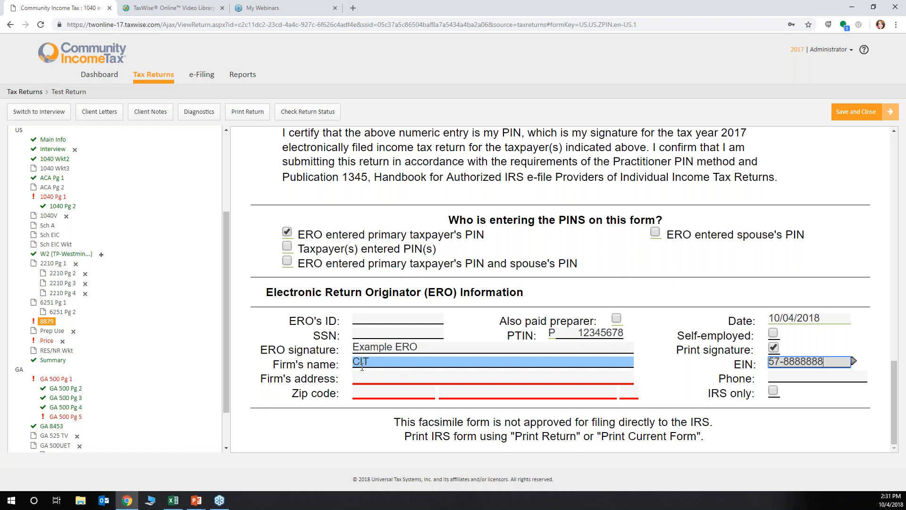
{"action": "key", "text": "Tab"}
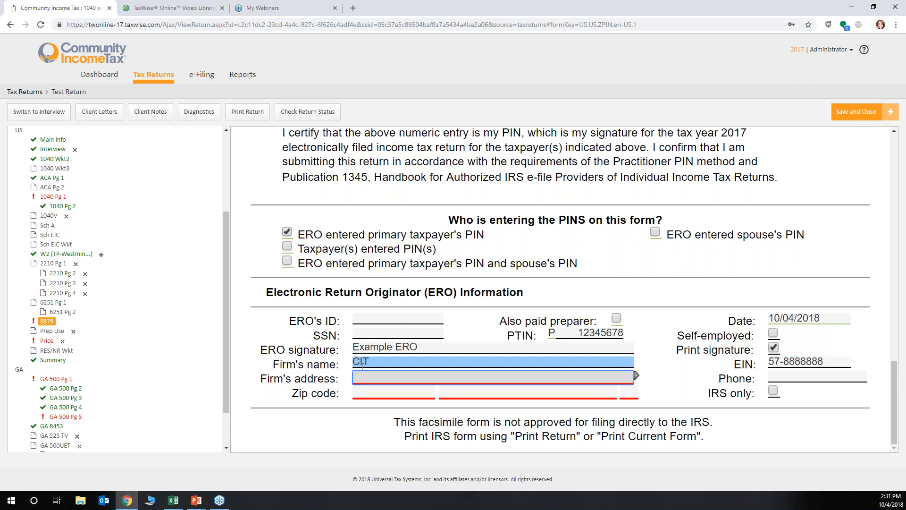
Fill in the ERO firm's street address, phone number and zip code
{"action": "type", "text": "1 M"}
{"action": "type", "text": "i"}
{"action": "type", "text": "an "}
{"action": "type", "text": "St"}
{"action": "key", "text": "Tab"}
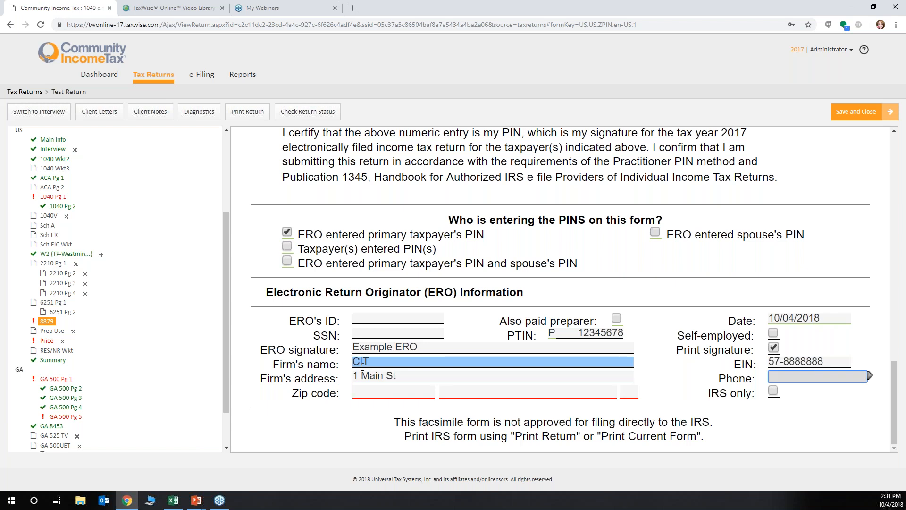
{"action": "key", "text": "Tab"}
{"action": "type", "text": "30147-"}
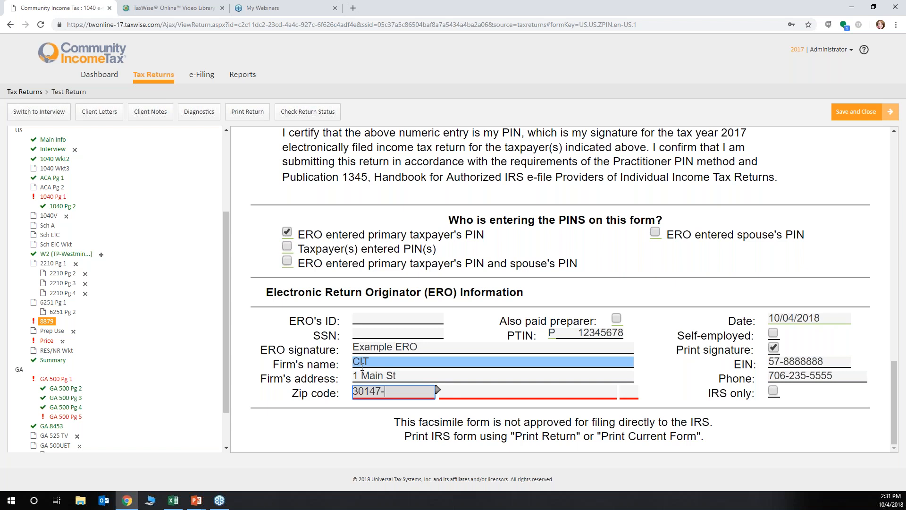
{"action": "key", "text": "Tab"}
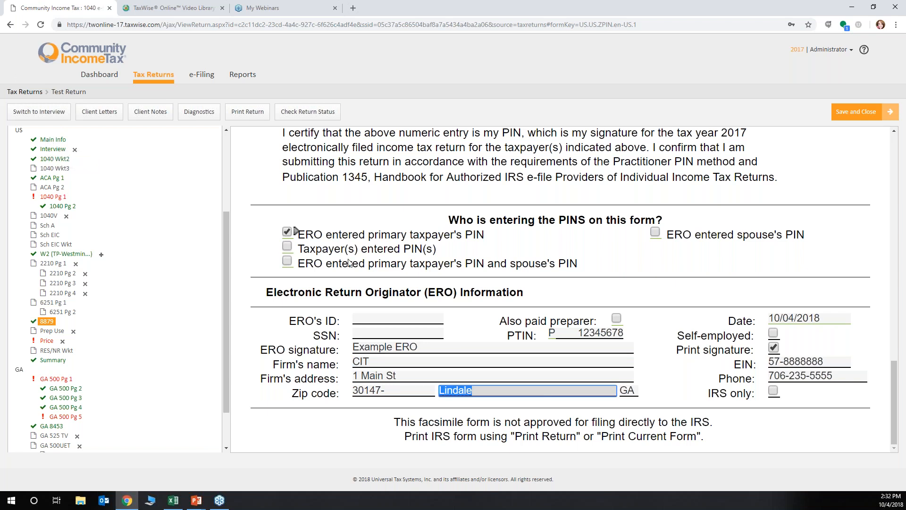
Review the preparer information near the end of the Main Information Sheet
{"action": "left_click", "coordinate": [62, 142]}
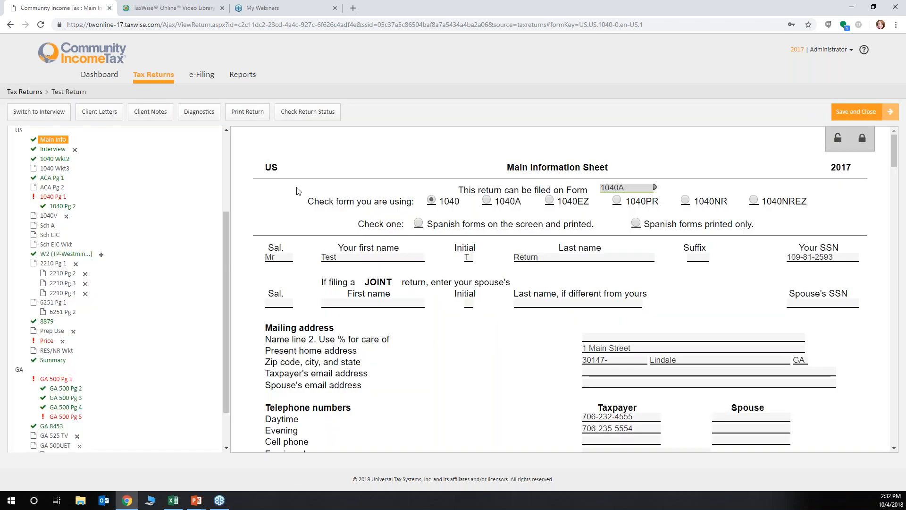
{"action": "scroll", "coordinate": [406, 285], "scroll_direction": "down", "scroll_amount": 9}
{"action": "scroll", "coordinate": [405, 292], "scroll_direction": "down", "scroll_amount": 20}
{"action": "scroll", "coordinate": [405, 292], "scroll_direction": "down", "scroll_amount": 8}
{"action": "scroll", "coordinate": [405, 292], "scroll_direction": "down", "scroll_amount": 8}
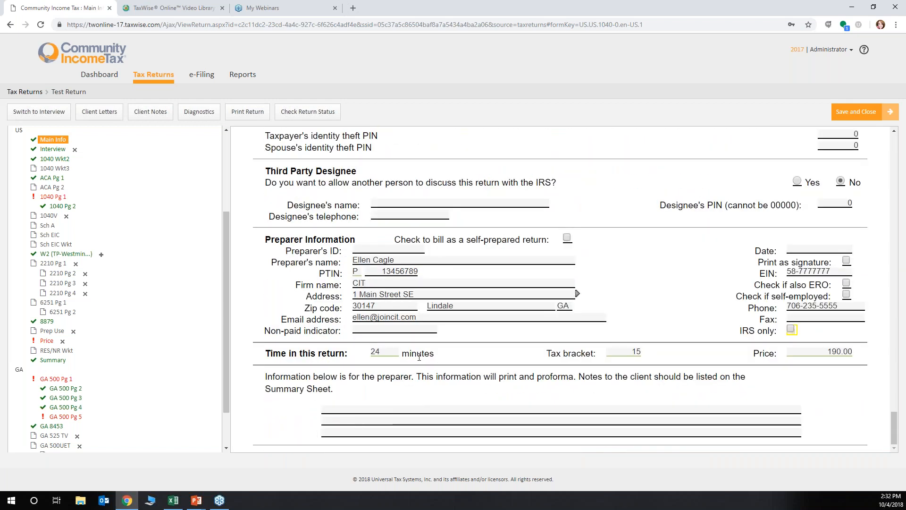
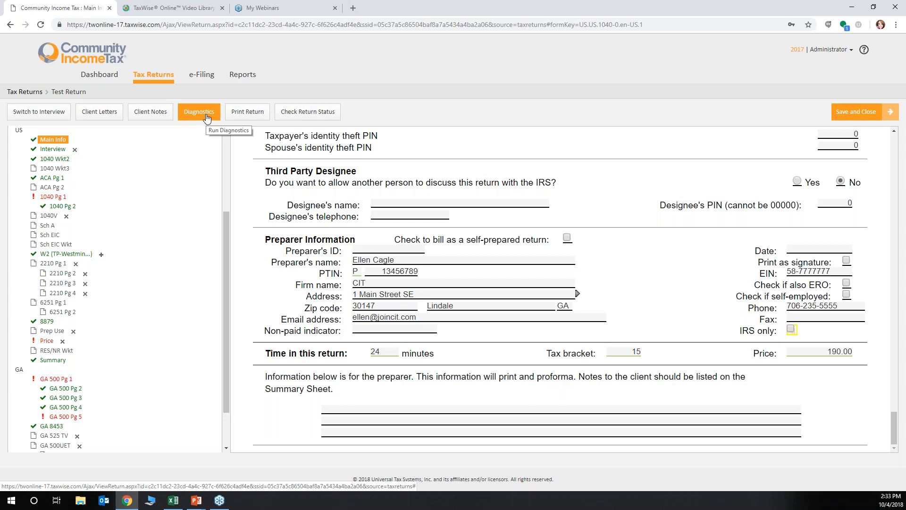
Run diagnostics on the test return and clear the EPS bank selection on the Main Information Sheet
{"action": "left_click", "coordinate": [207, 117]}
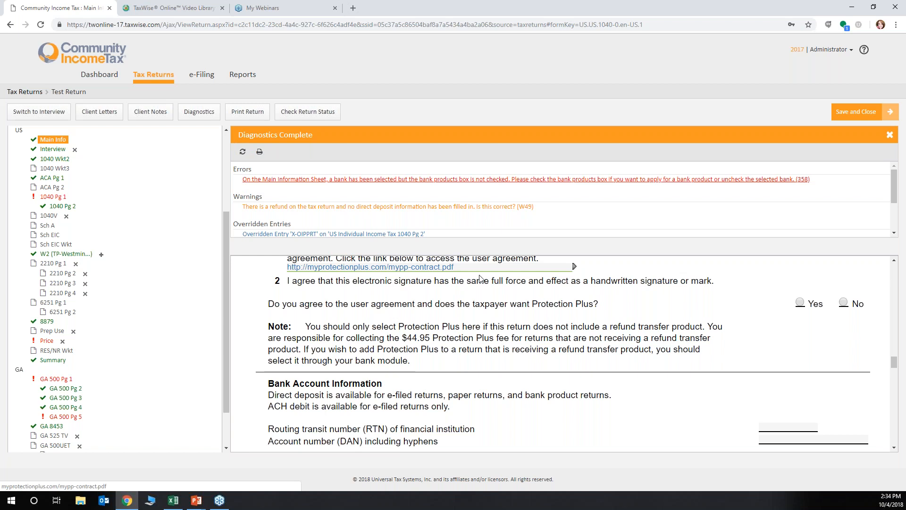
{"action": "scroll", "coordinate": [484, 307], "scroll_direction": "up", "scroll_amount": 2}
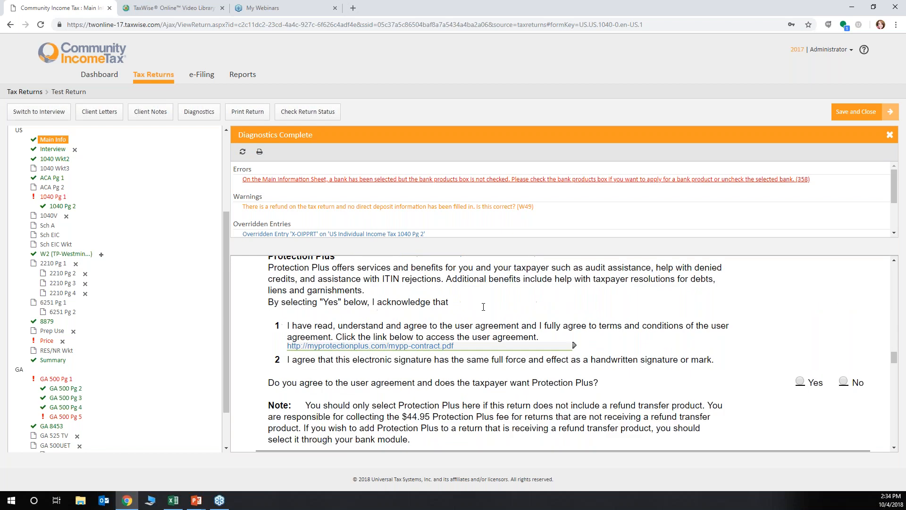
{"action": "scroll", "coordinate": [483, 306], "scroll_direction": "up", "scroll_amount": 3}
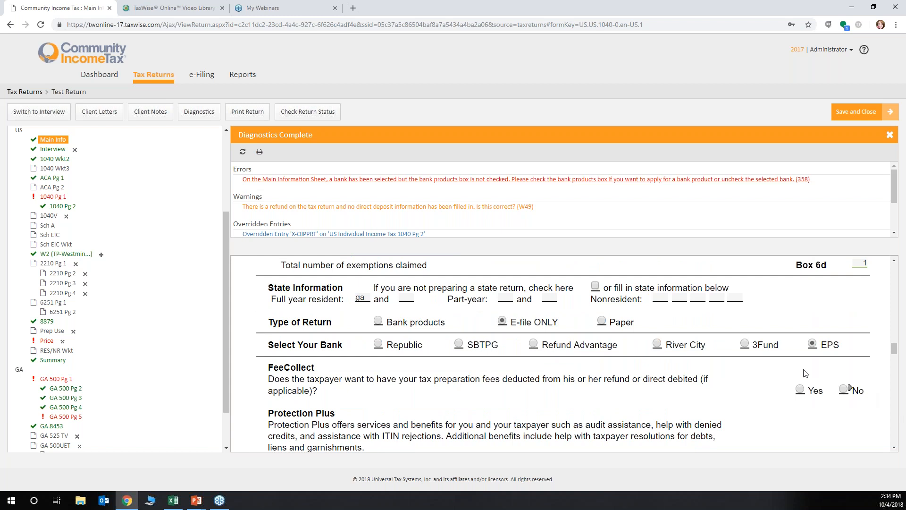
{"action": "left_click", "coordinate": [813, 345]}
{"action": "left_click", "coordinate": [813, 346]}
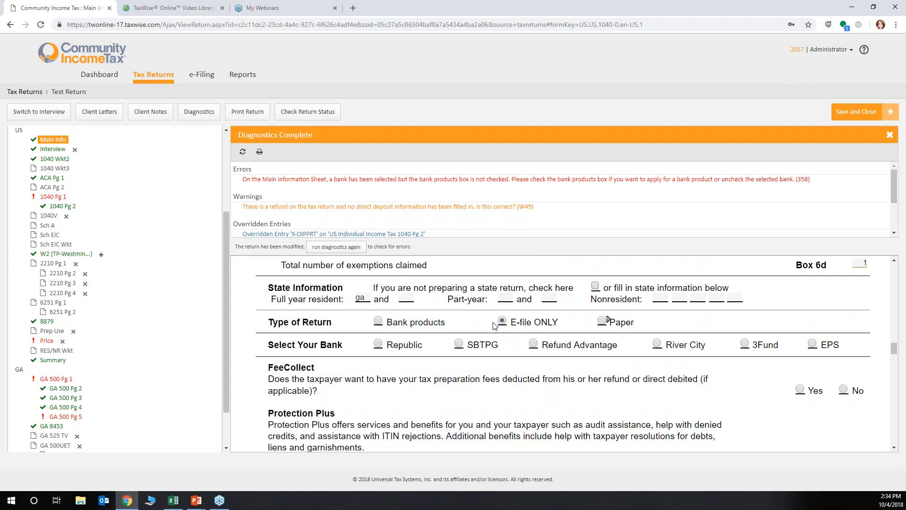
Rerun diagnostics on the modified test return, and save and close it
{"action": "left_click", "coordinate": [210, 114]}
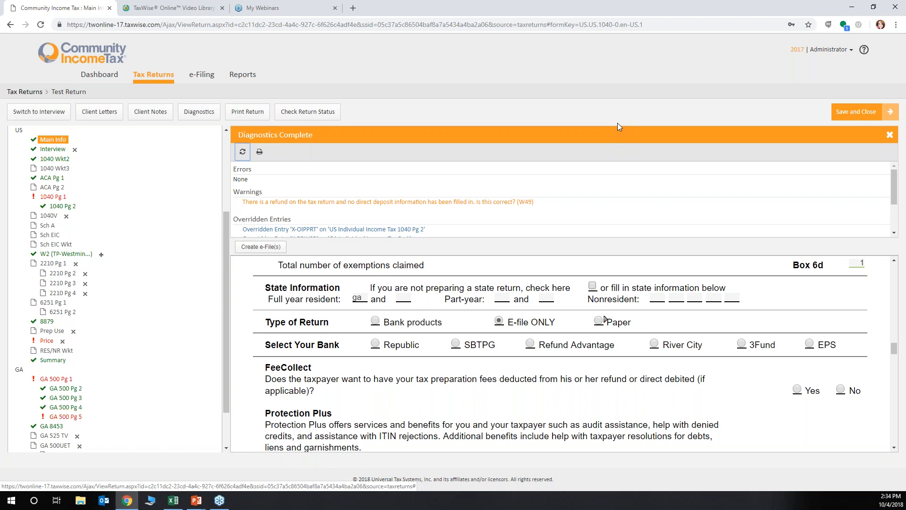
{"action": "left_click", "coordinate": [856, 114]}
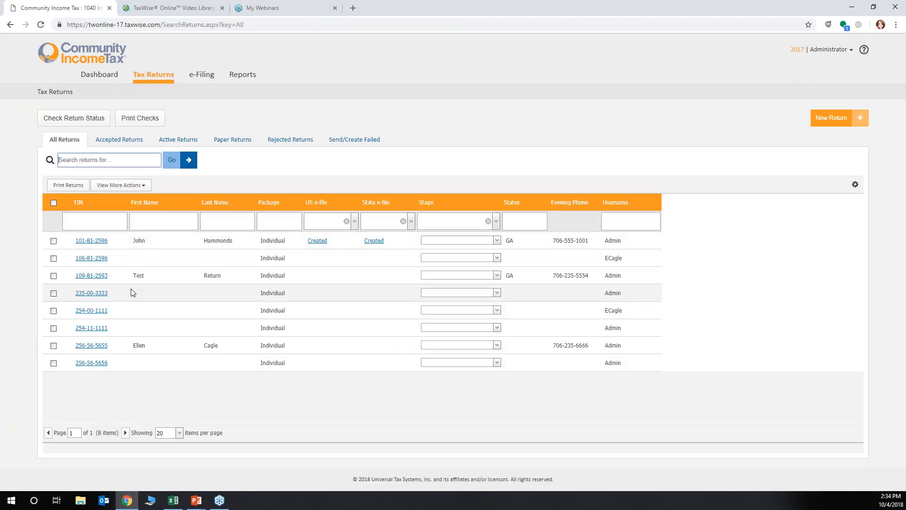
Open the individual return that has US and state e-files created, and display its Price form
{"action": "left_click", "coordinate": [99, 242]}
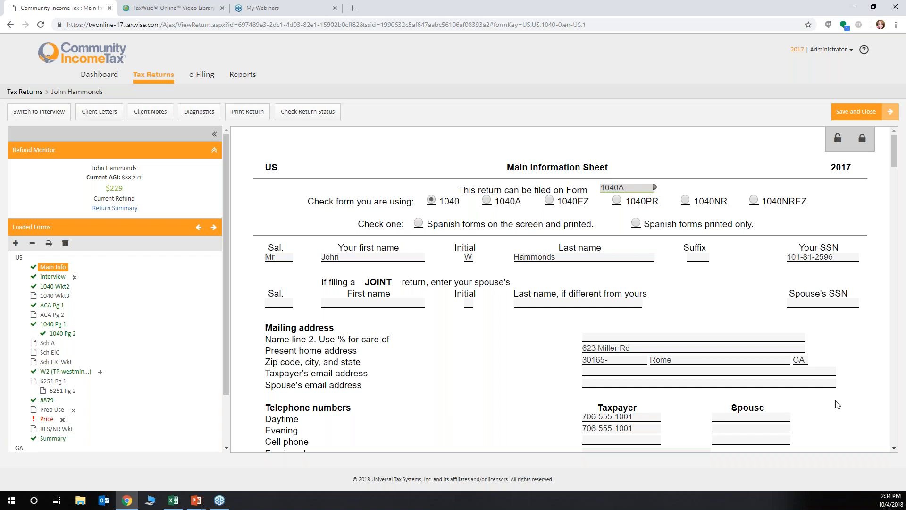
{"action": "scroll", "coordinate": [136, 330], "scroll_direction": "down", "scroll_amount": 2}
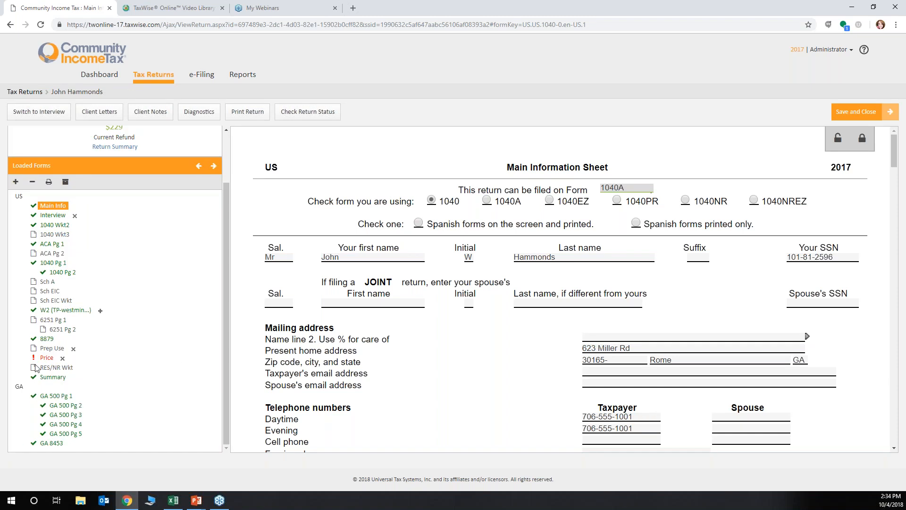
{"action": "left_click", "coordinate": [46, 358]}
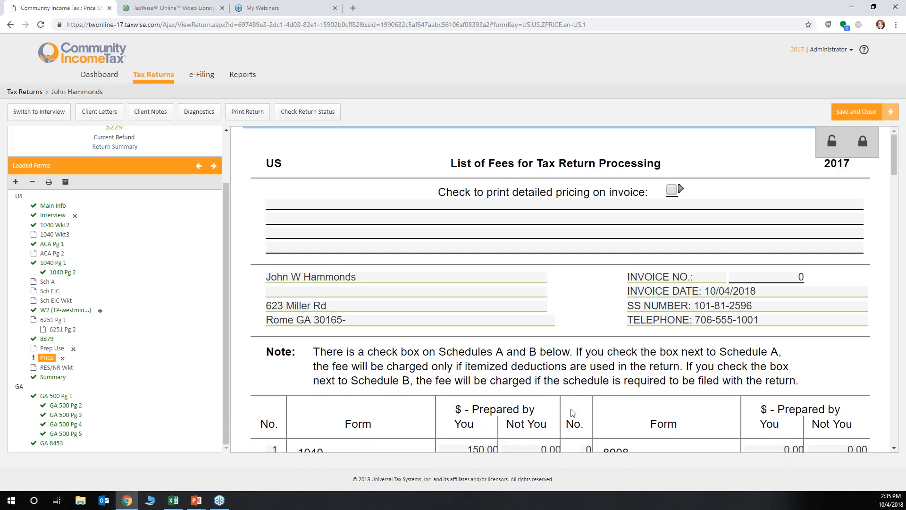
Examine the list of fees on the Price form, including the fee fields for 1040 and W-2 / W-2PR
{"action": "scroll", "coordinate": [888, 394], "scroll_direction": "down", "scroll_amount": 5}
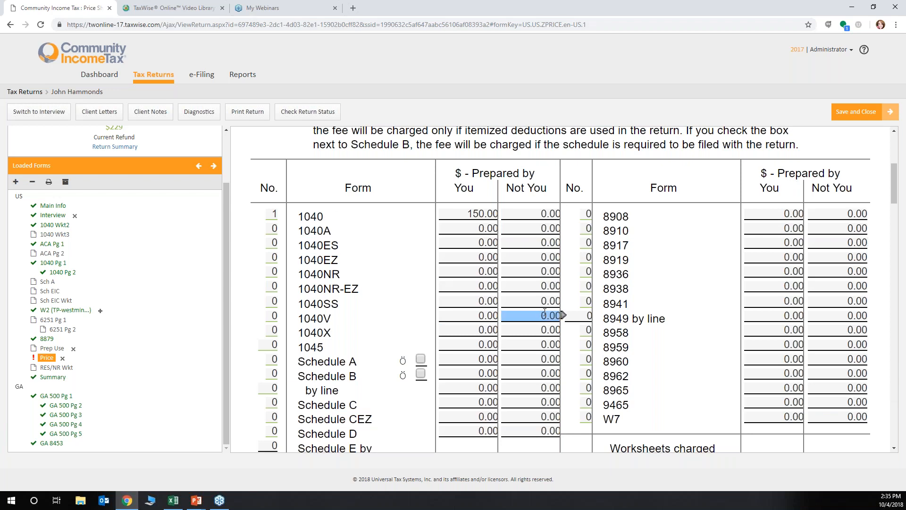
{"action": "scroll", "coordinate": [545, 312], "scroll_direction": "down", "scroll_amount": 3}
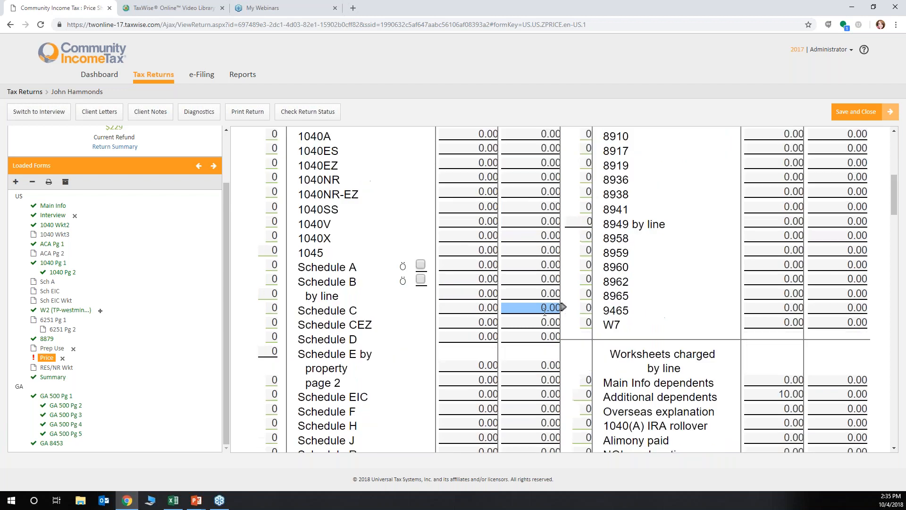
{"action": "scroll", "coordinate": [545, 313], "scroll_direction": "down", "scroll_amount": 1}
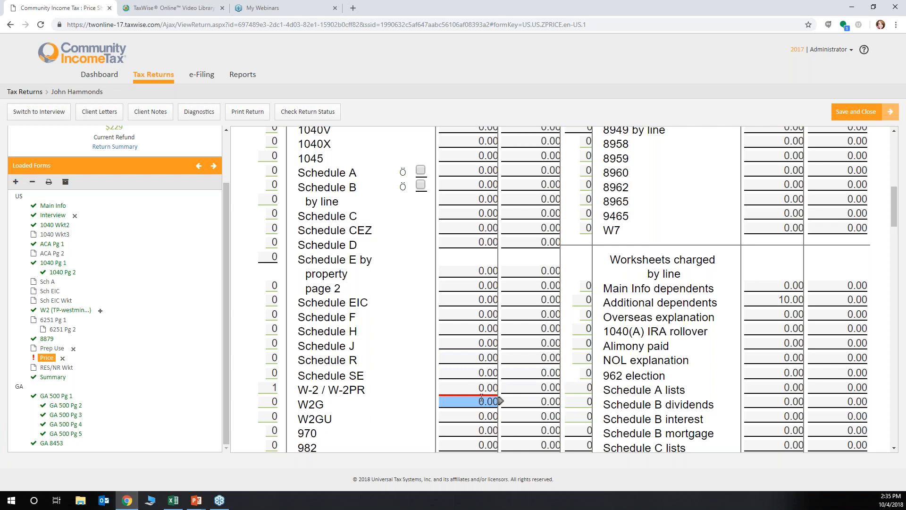
{"action": "left_click", "coordinate": [484, 381]}
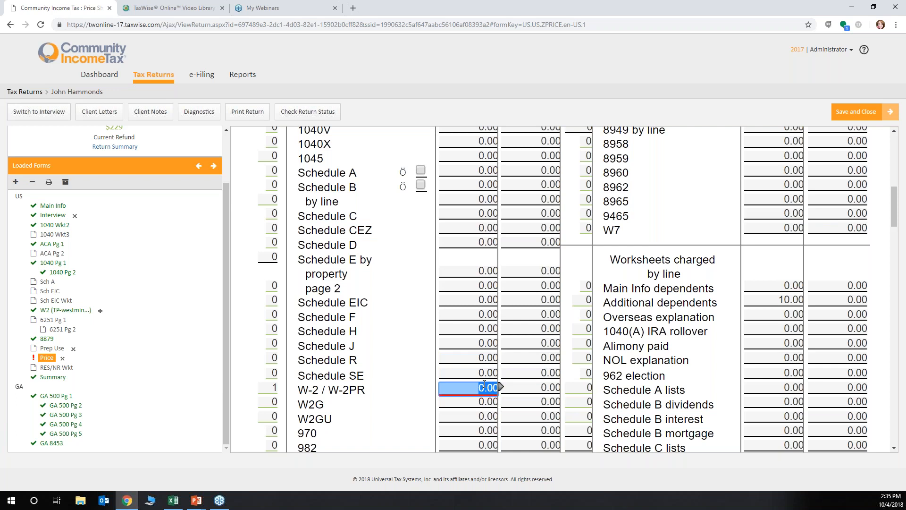
{"action": "scroll", "coordinate": [484, 383], "scroll_direction": "up", "scroll_amount": 9}
{"action": "scroll", "coordinate": [449, 424], "scroll_direction": "down", "scroll_amount": 1}
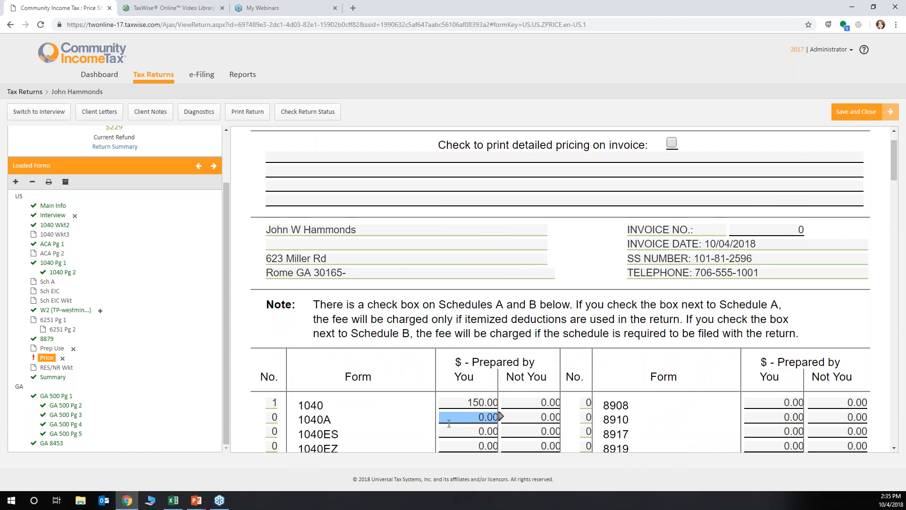
{"action": "scroll", "coordinate": [449, 424], "scroll_direction": "down", "scroll_amount": 3}
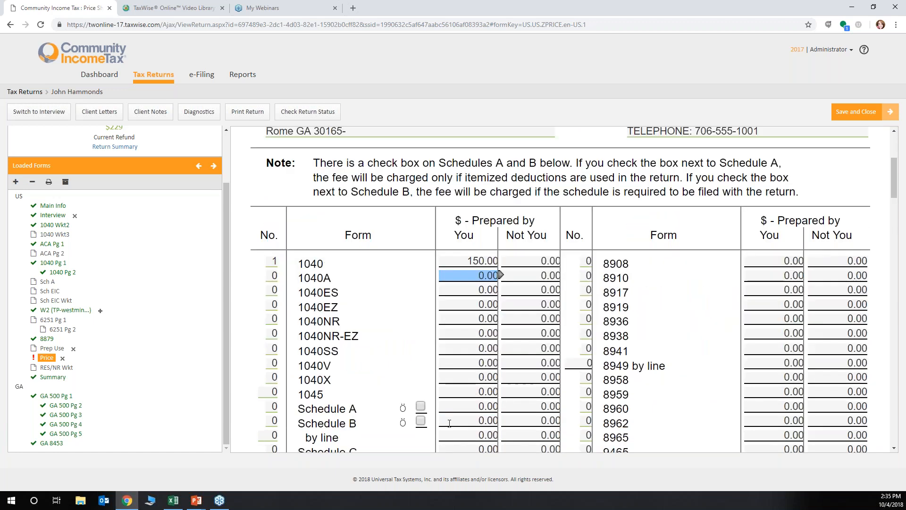
{"action": "scroll", "coordinate": [449, 423], "scroll_direction": "down", "scroll_amount": 6}
{"action": "left_click", "coordinate": [454, 341]}
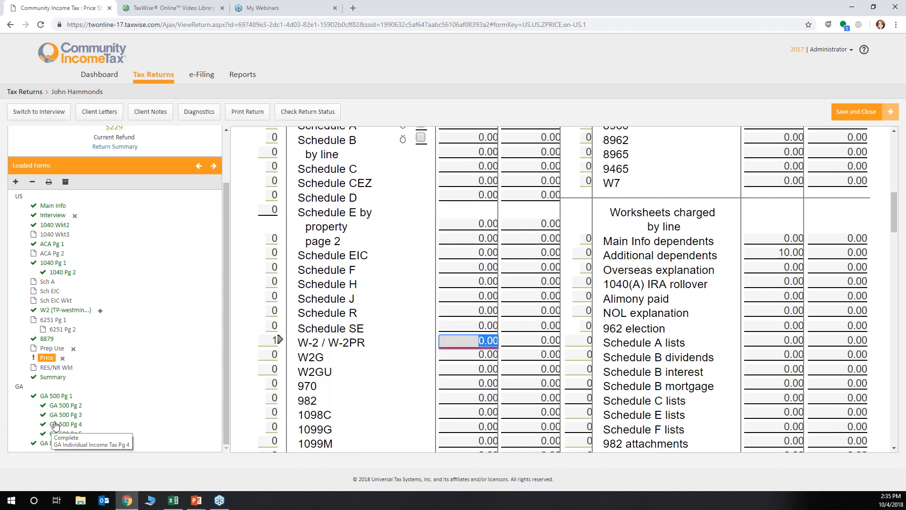
Run diagnostics on the return, read through the results and create its e-files
{"action": "left_click", "coordinate": [189, 117]}
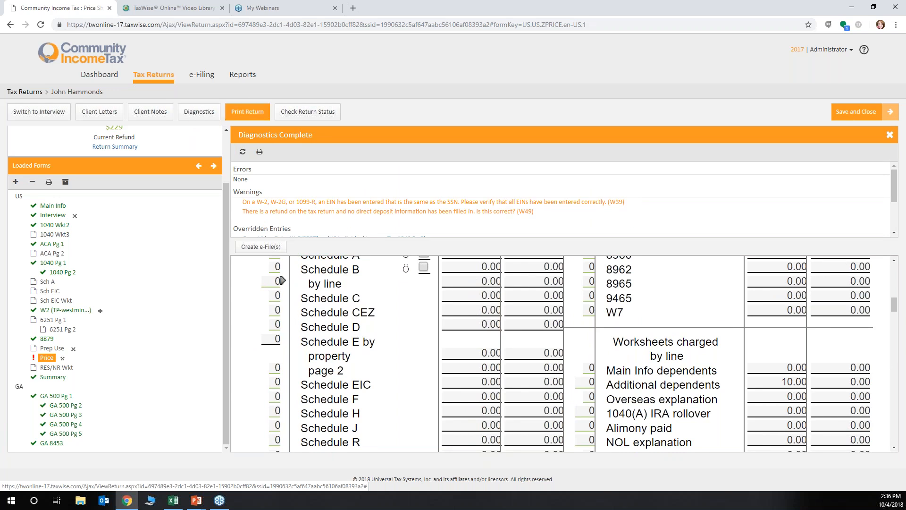
{"action": "scroll", "coordinate": [359, 221], "scroll_direction": "down", "scroll_amount": 3}
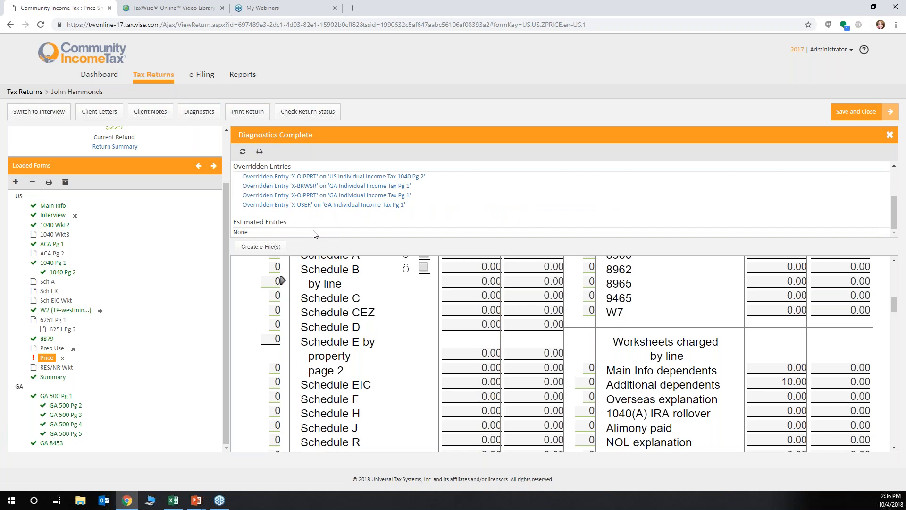
{"action": "scroll", "coordinate": [315, 234], "scroll_direction": "up", "scroll_amount": 2}
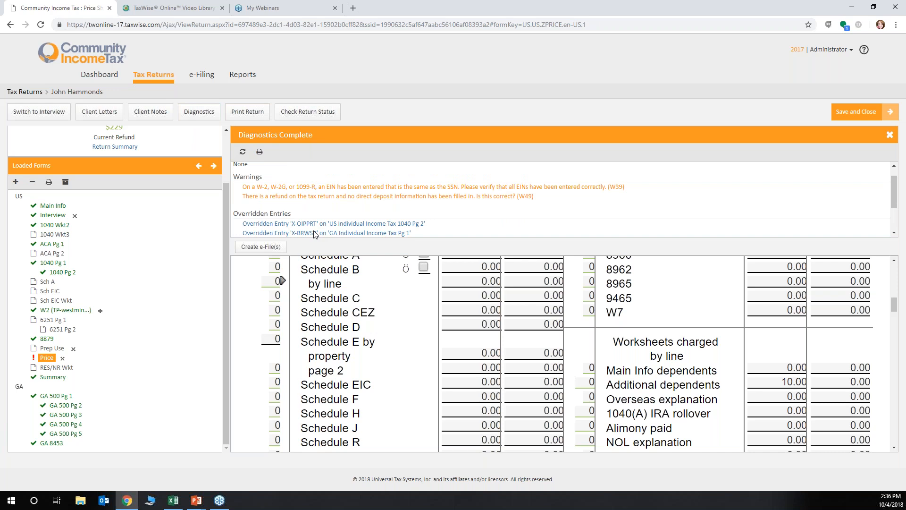
{"action": "left_click", "coordinate": [260, 246]}
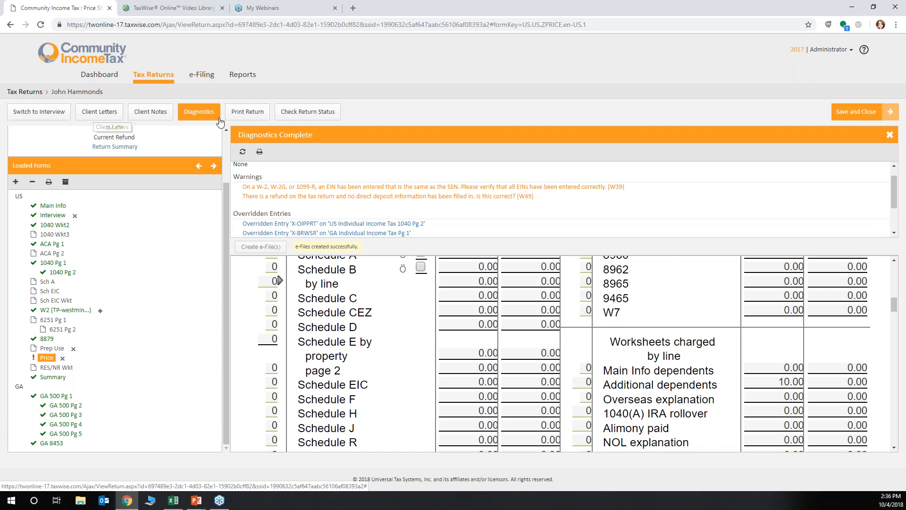
Preview the CIT Rome GA client letter and view the Return Summary, closing each one
{"action": "left_click", "coordinate": [110, 116]}
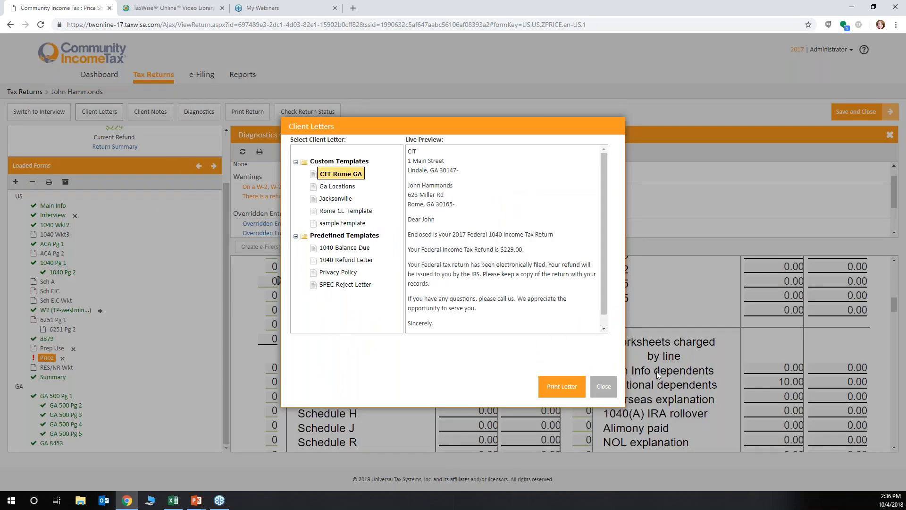
{"action": "left_click", "coordinate": [604, 386]}
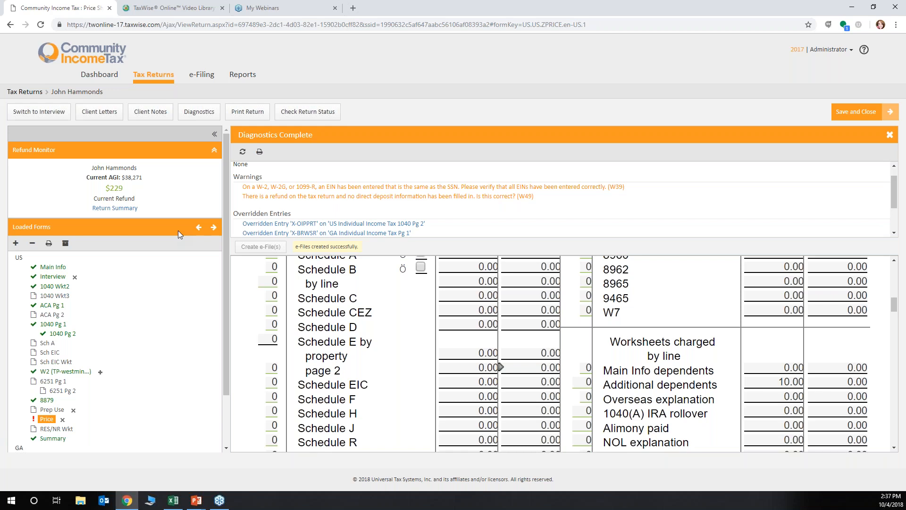
{"action": "left_click", "coordinate": [110, 209]}
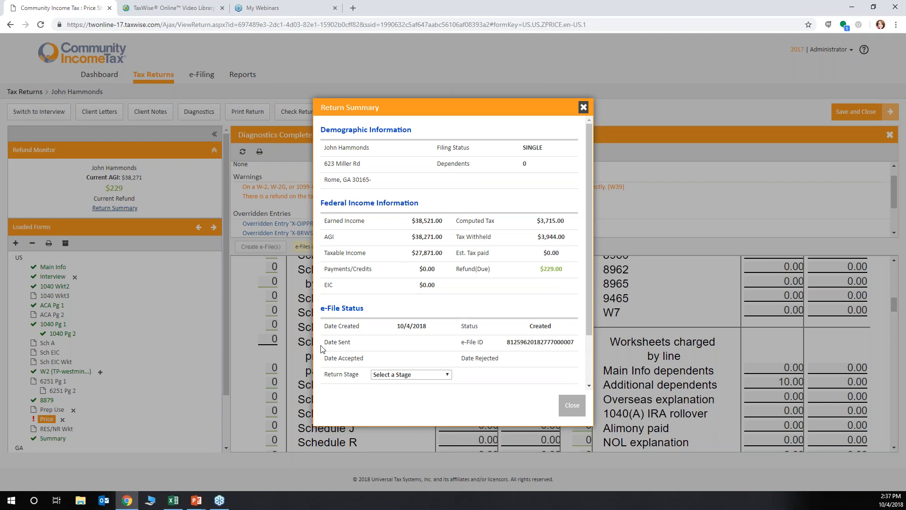
{"action": "left_click", "coordinate": [573, 402]}
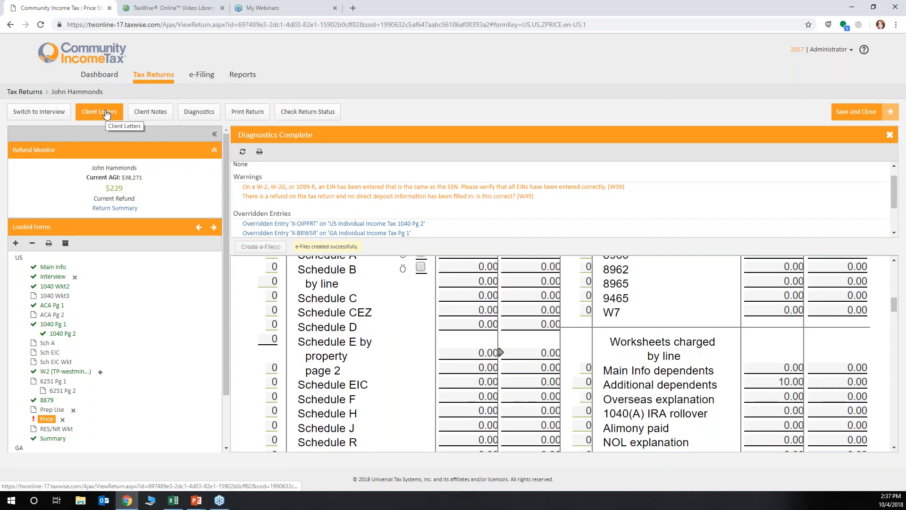
Preview the predefined 1040 Refund Letter for printing, and close it without printing
{"action": "left_click", "coordinate": [106, 112]}
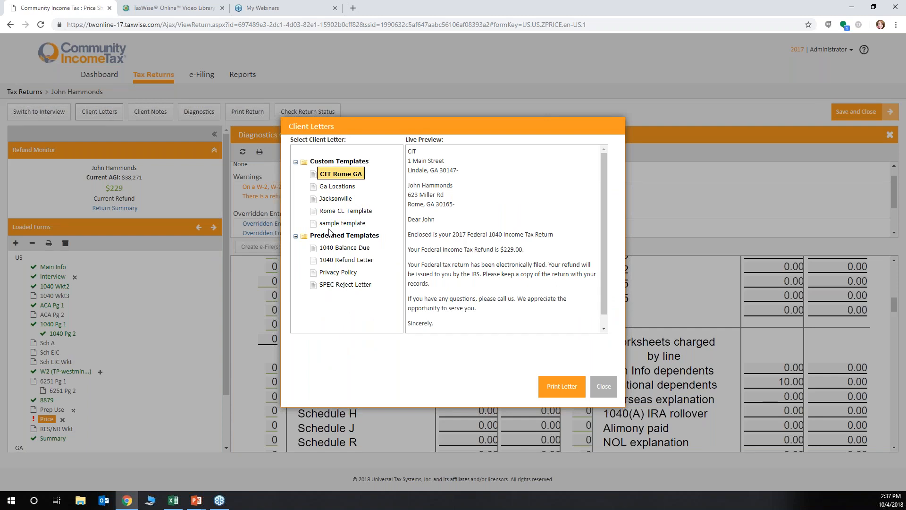
{"action": "left_click", "coordinate": [331, 259]}
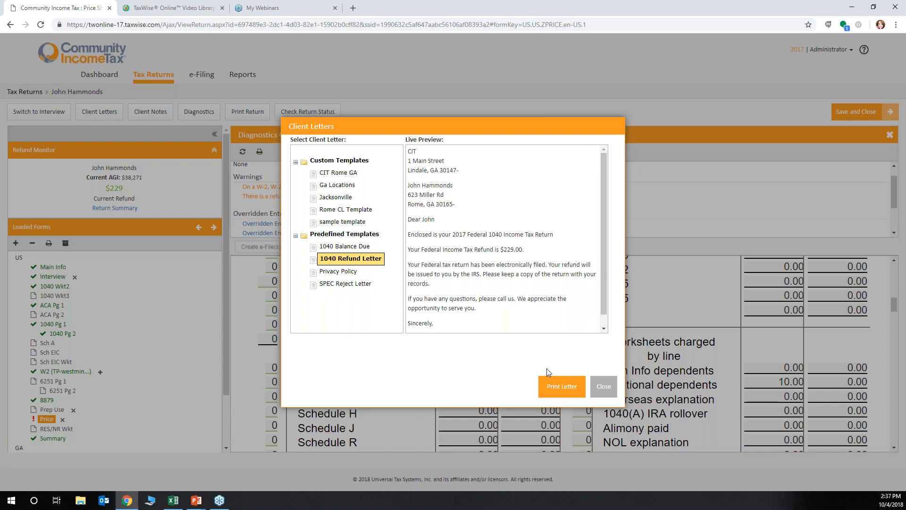
{"action": "left_click", "coordinate": [556, 392]}
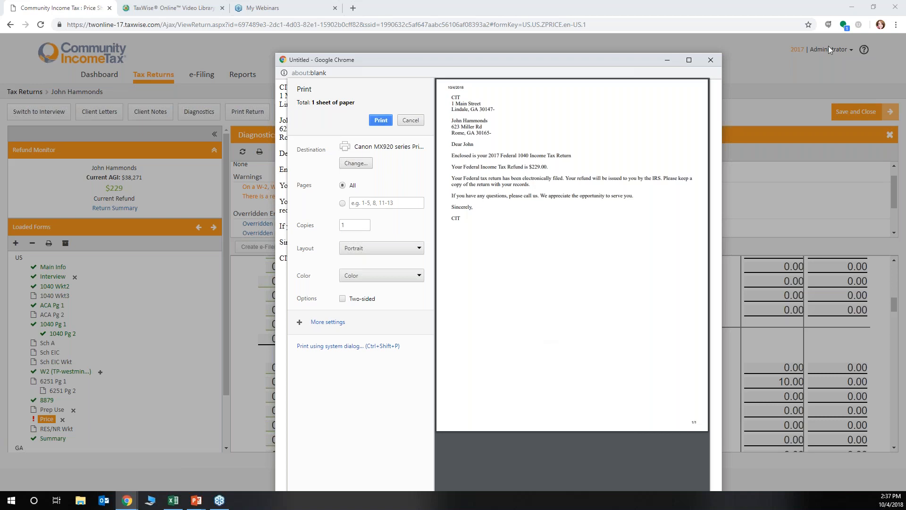
{"action": "left_click", "coordinate": [712, 61]}
{"action": "left_click", "coordinate": [605, 387]}
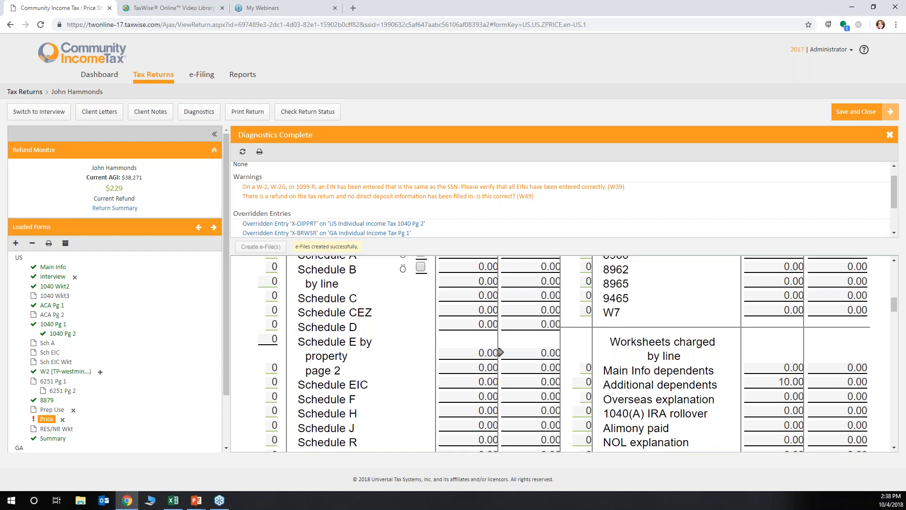
Open the e-File Report for submitting e-files and select only the US e-file for sending
{"action": "left_click", "coordinate": [202, 77]}
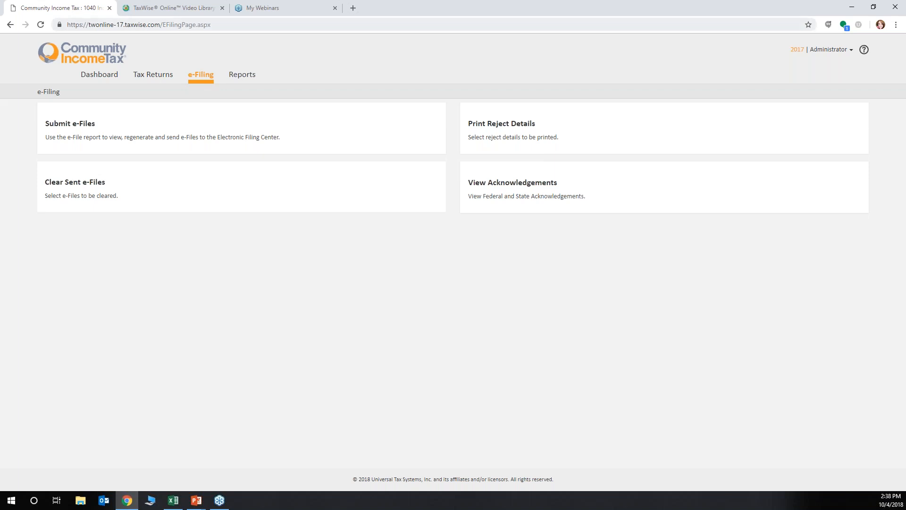
{"action": "left_click", "coordinate": [57, 125]}
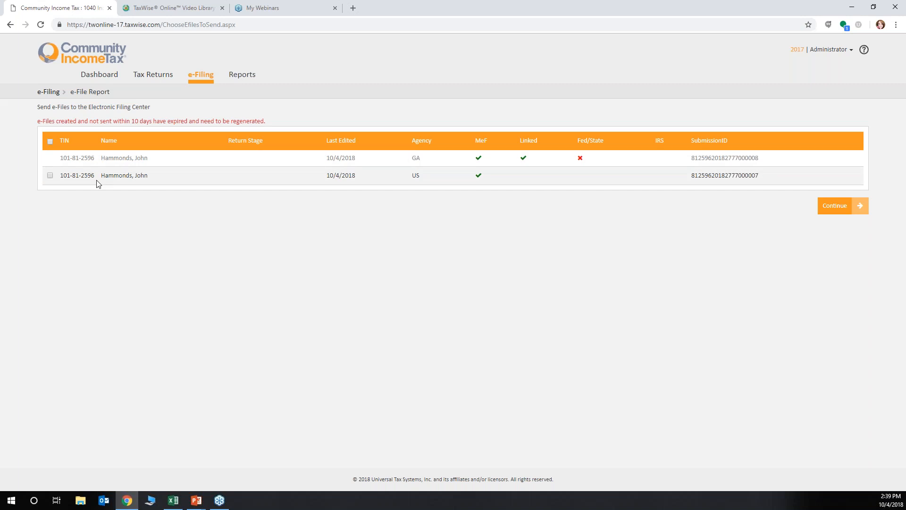
{"action": "left_click", "coordinate": [50, 175]}
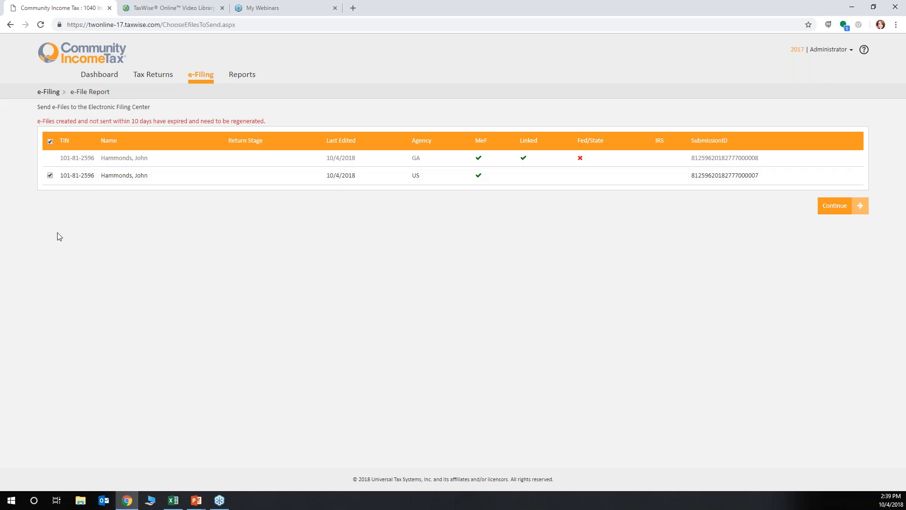
{"action": "left_click", "coordinate": [51, 142]}
{"action": "left_click", "coordinate": [50, 176]}
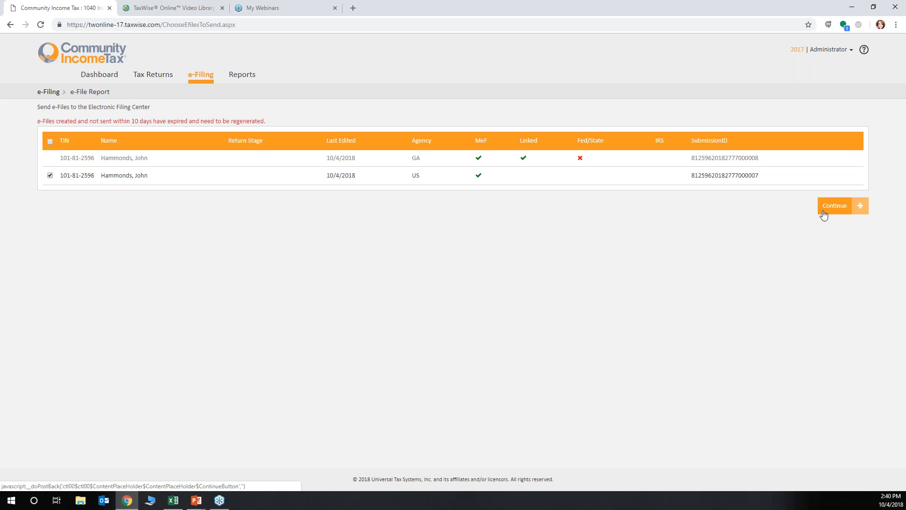
Reopen the return with created e-files and view its Return Summary to check the e-file status
{"action": "left_click", "coordinate": [153, 75]}
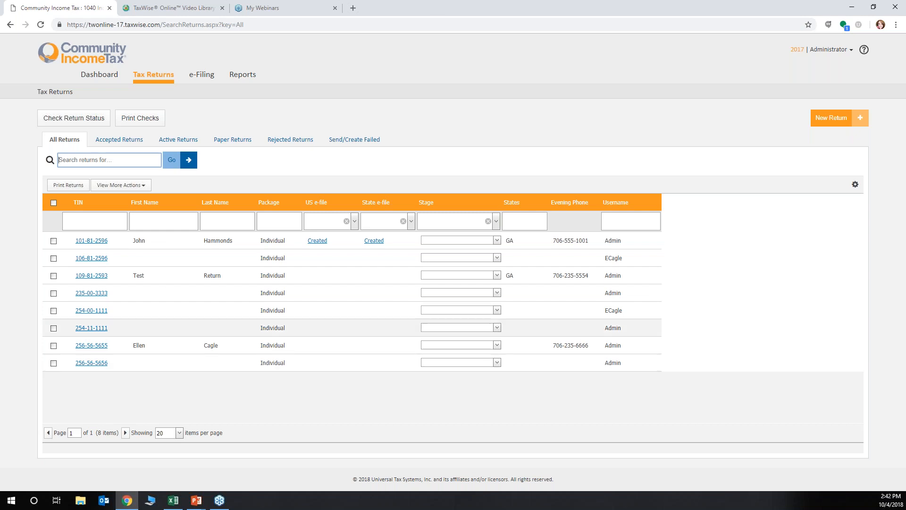
{"action": "left_click", "coordinate": [91, 241]}
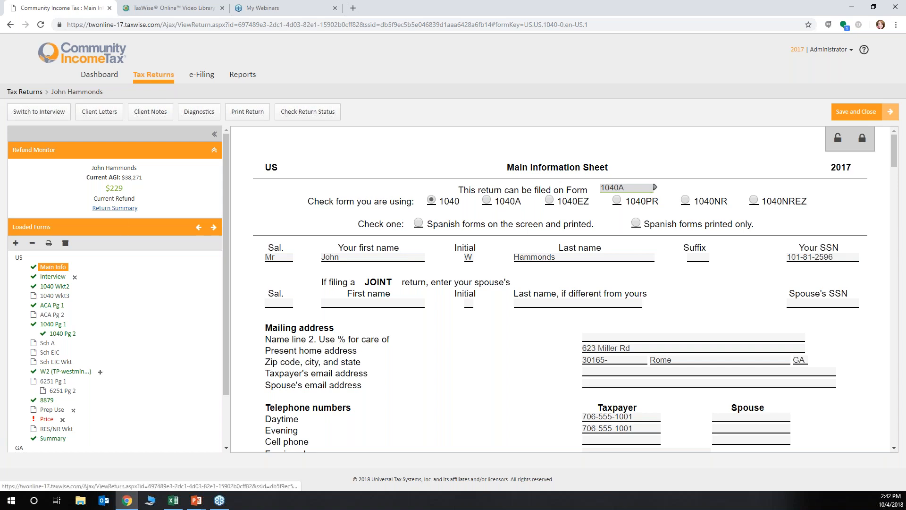
{"action": "left_click", "coordinate": [115, 208]}
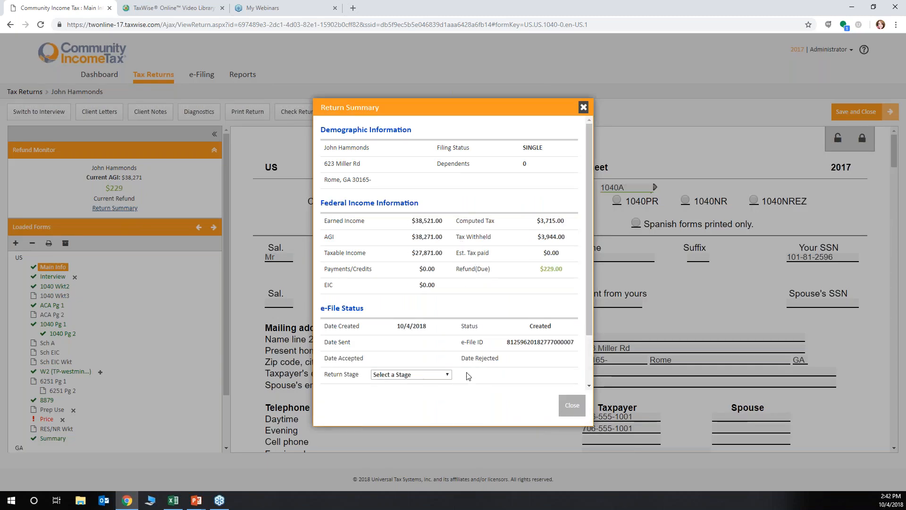
Set the Return Stage to ready for review in the Return Summary and close the summary
{"action": "left_click", "coordinate": [446, 375]}
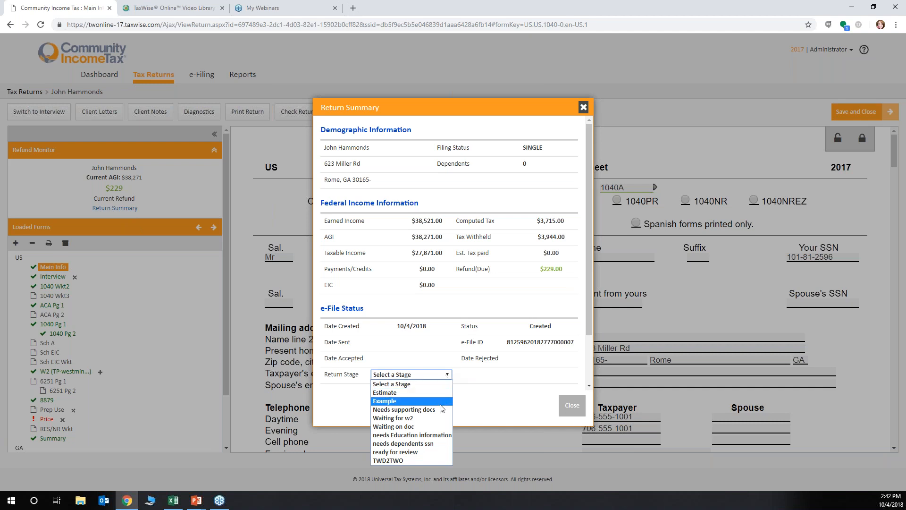
{"action": "left_click", "coordinate": [395, 453]}
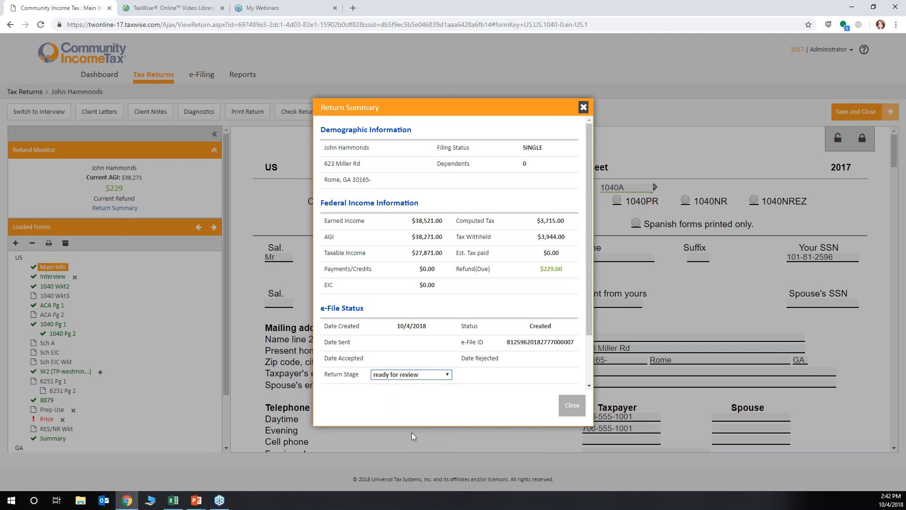
{"action": "left_click", "coordinate": [581, 407]}
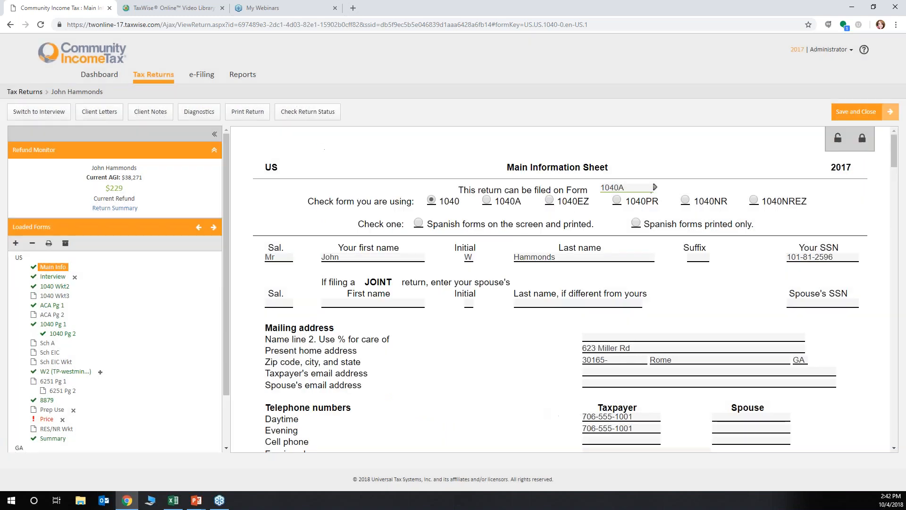
Go back to the list of all tax returns and open the second return, the unnamed one with no stage
{"action": "left_click", "coordinate": [150, 78]}
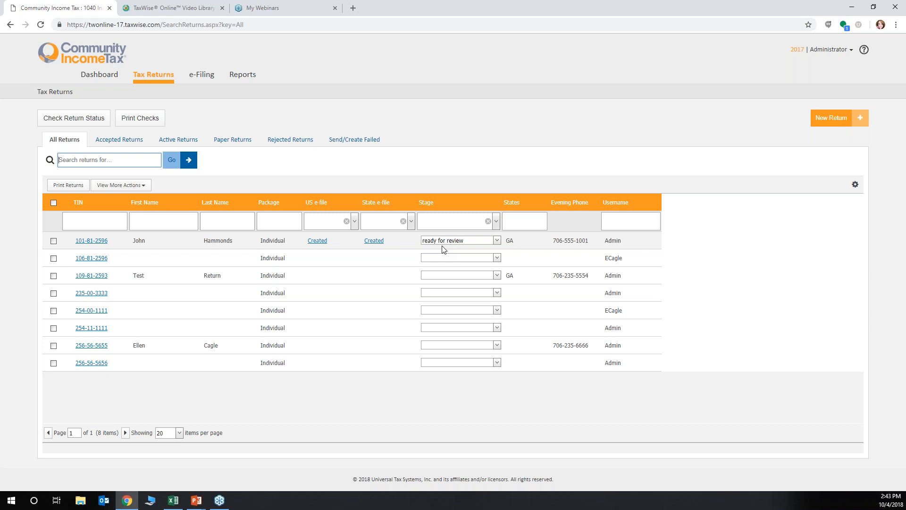
{"action": "left_click", "coordinate": [458, 258]}
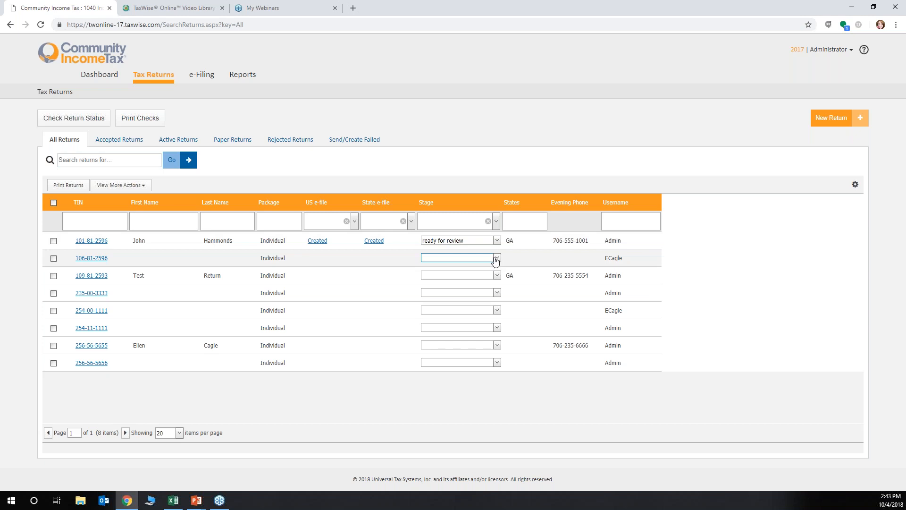
{"action": "left_click", "coordinate": [88, 261]}
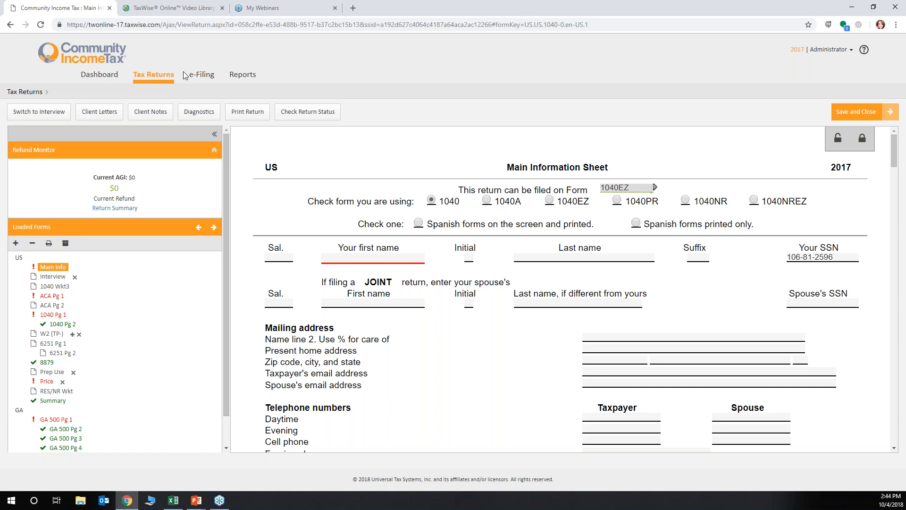
Replace the open TaxWise Online Video Library page with the Solution Center at support.taxwise.com
{"action": "left_click", "coordinate": [158, 7]}
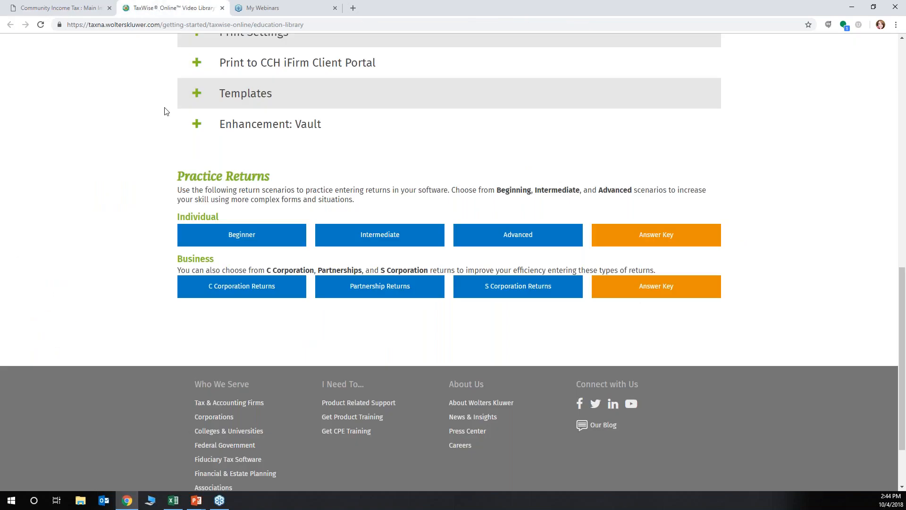
{"action": "scroll", "coordinate": [165, 111], "scroll_direction": "up", "scroll_amount": 5}
{"action": "left_click", "coordinate": [170, 23]}
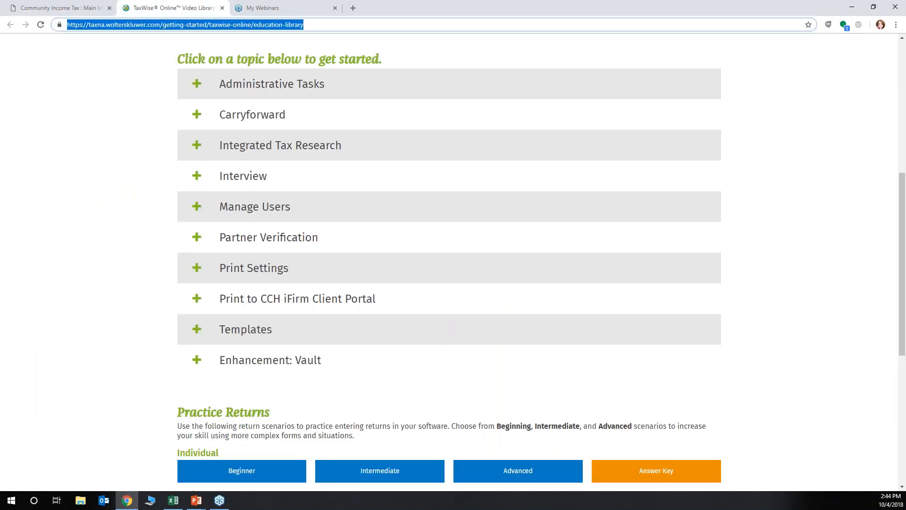
{"action": "type", "text": "support.taxwise.com"}
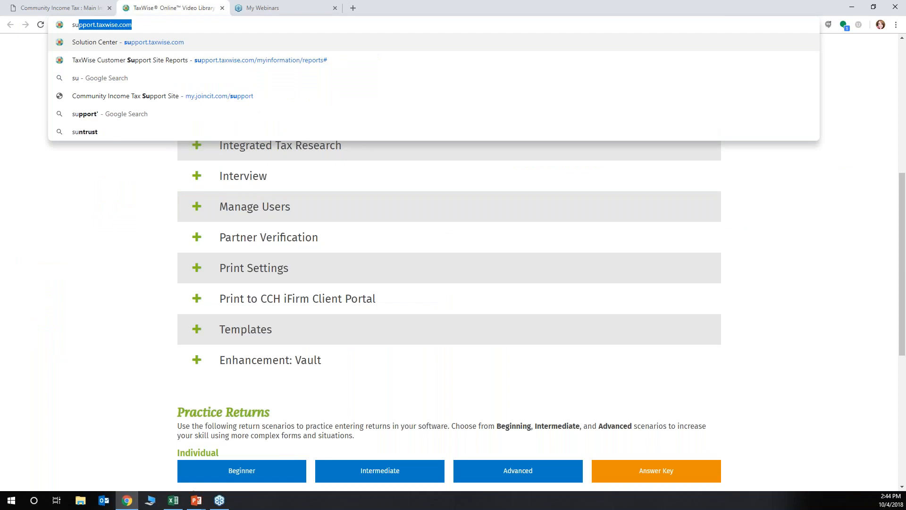
{"action": "key", "text": "Return"}
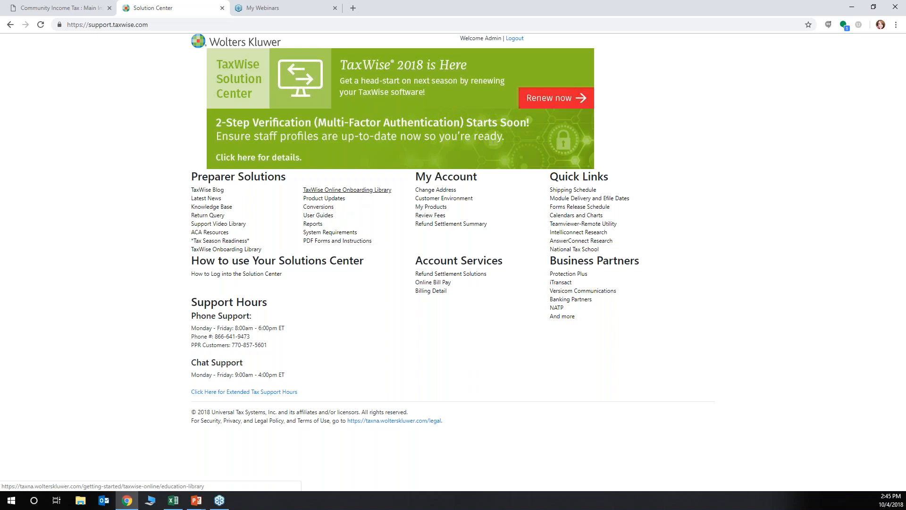
Open the TaxWise Online Onboarding Library from Preparer Solutions and go to its Practice Returns section
{"action": "left_click", "coordinate": [356, 197]}
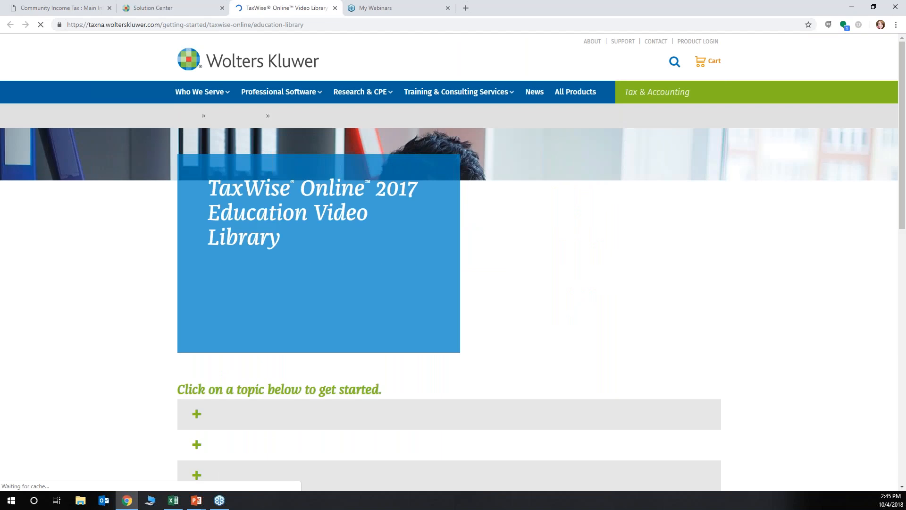
{"action": "scroll", "coordinate": [220, 398], "scroll_direction": "down", "scroll_amount": 1}
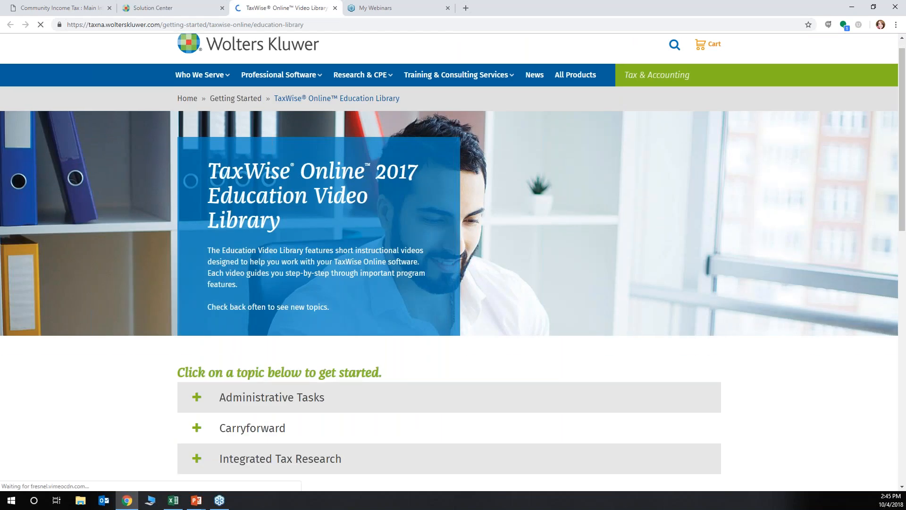
{"action": "scroll", "coordinate": [220, 398], "scroll_direction": "down", "scroll_amount": 9}
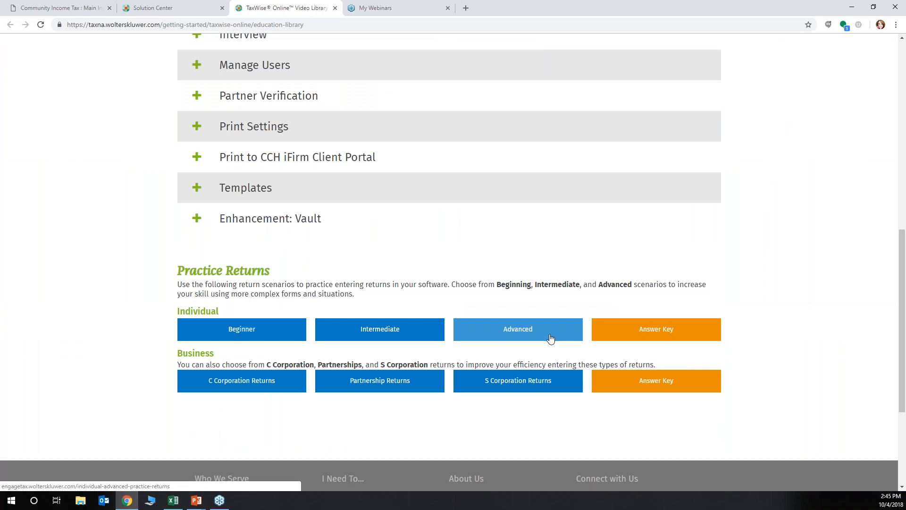
Download the Beginner practice returns PDF for individual returns, and check the options for the downloaded file
{"action": "left_click", "coordinate": [239, 335]}
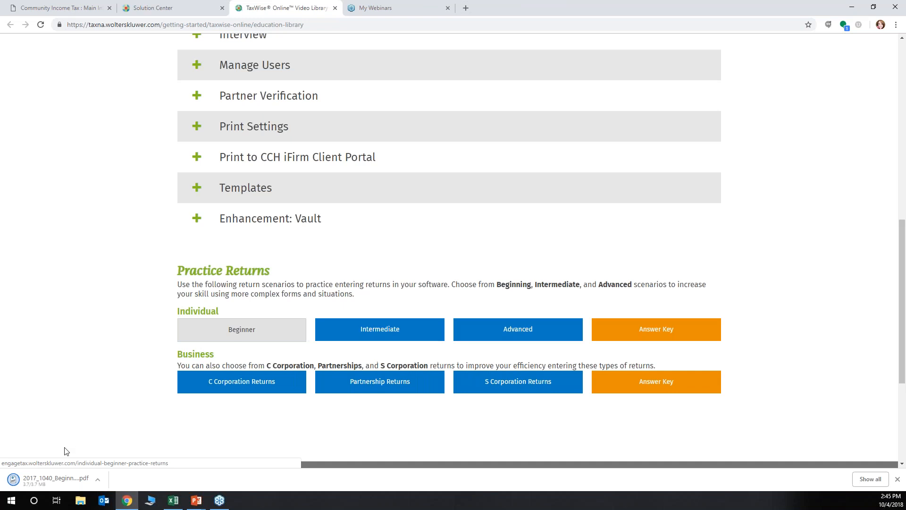
{"action": "left_click", "coordinate": [99, 480]}
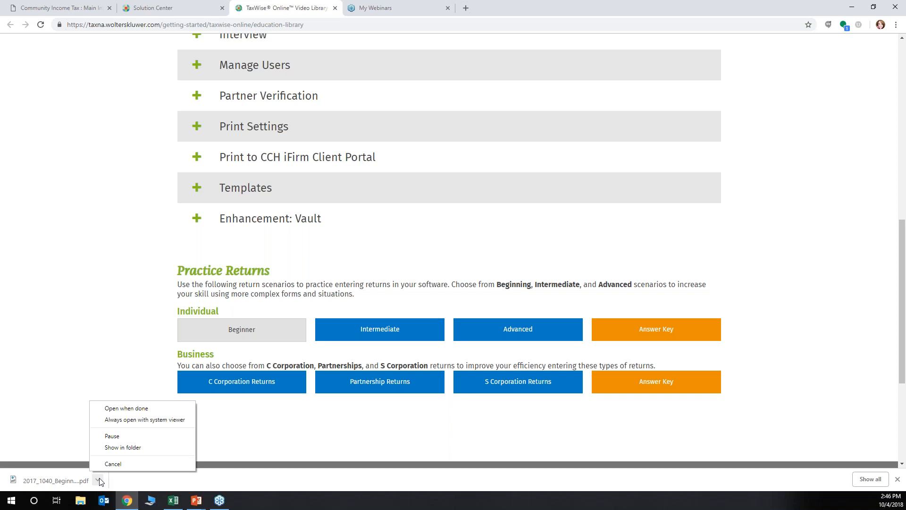
{"action": "left_click", "coordinate": [68, 254]}
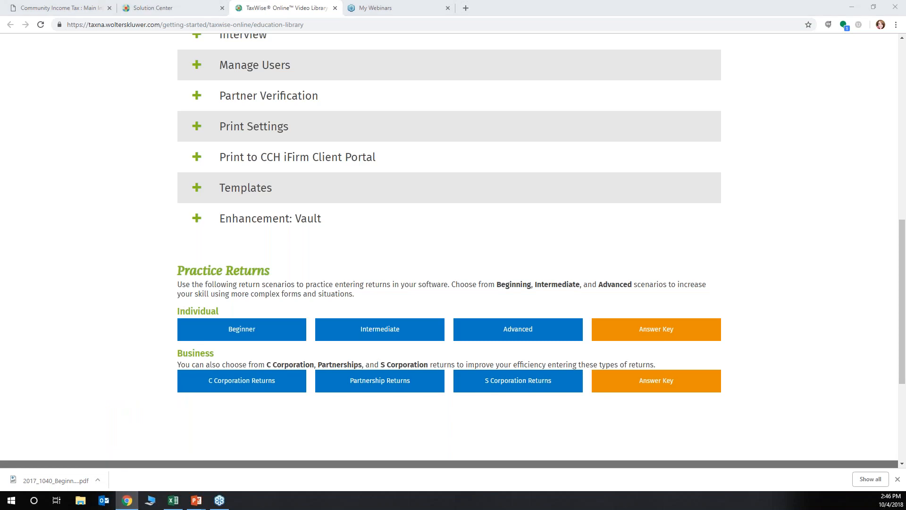